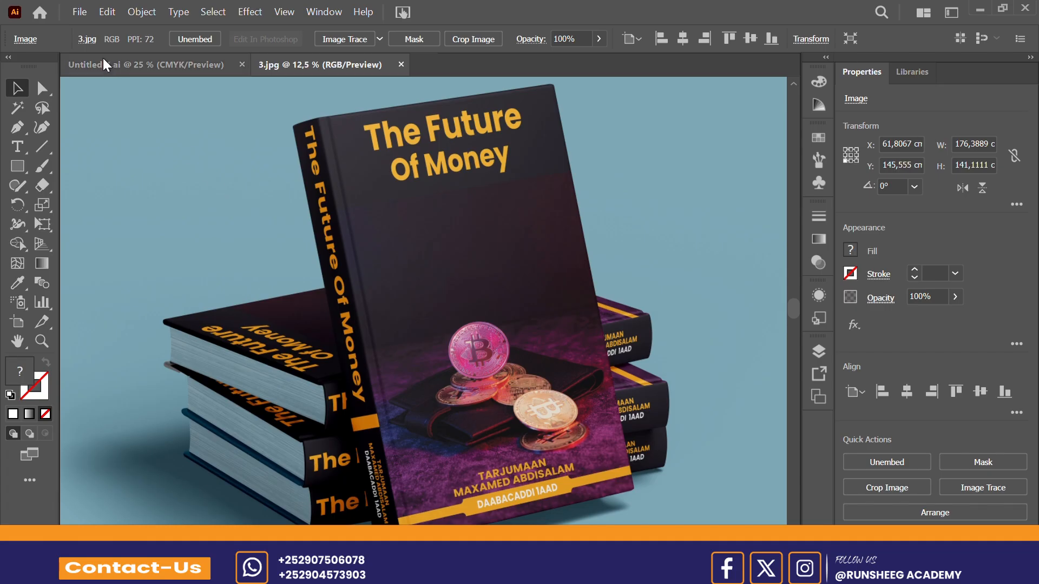
# Step: Create a new A4 print document named "book cover" with millimeters as the unit
pyautogui.click(80, 14)
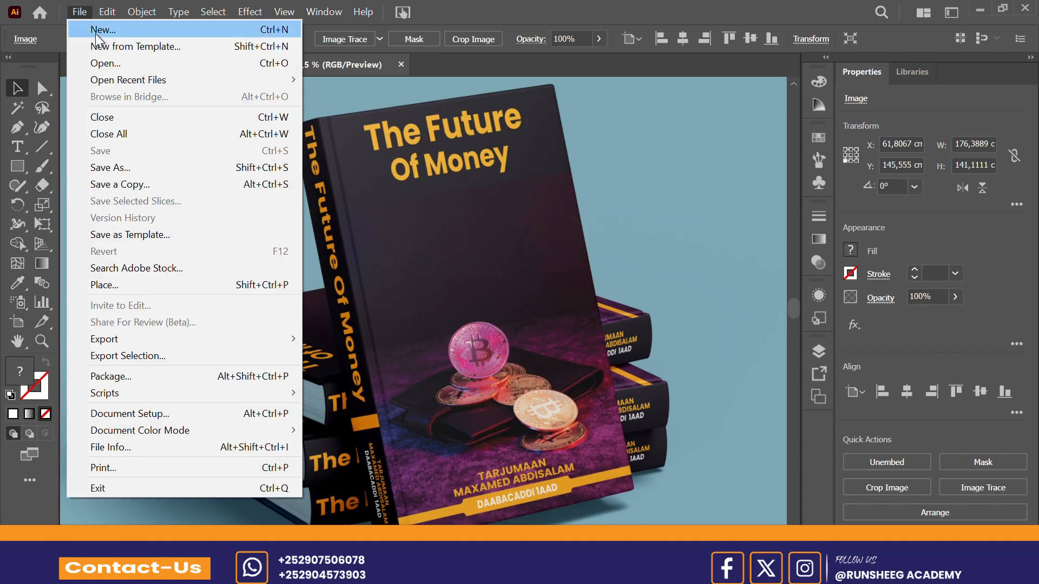
pyautogui.click(96, 34)
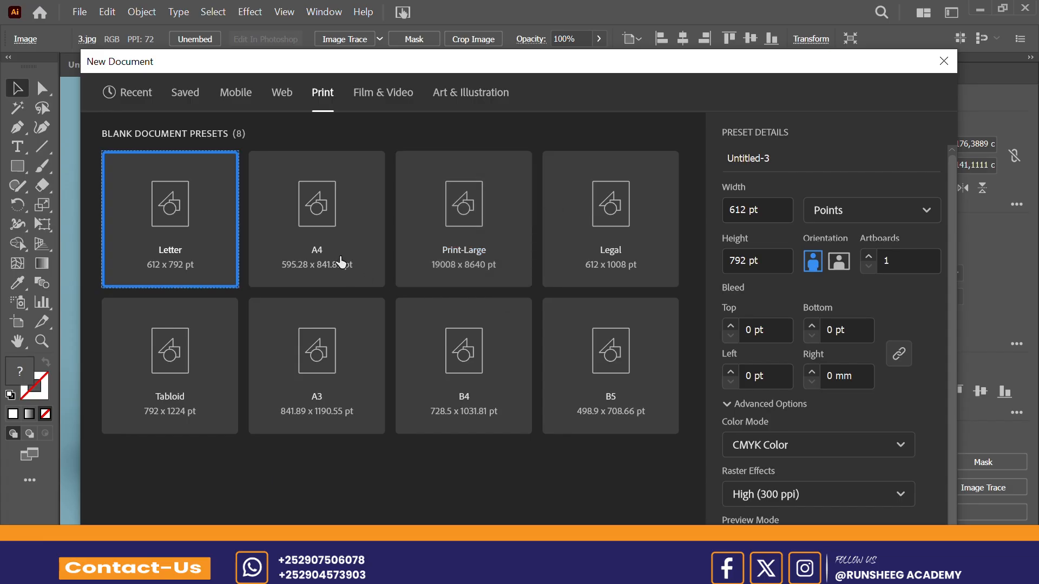
pyautogui.click(322, 250)
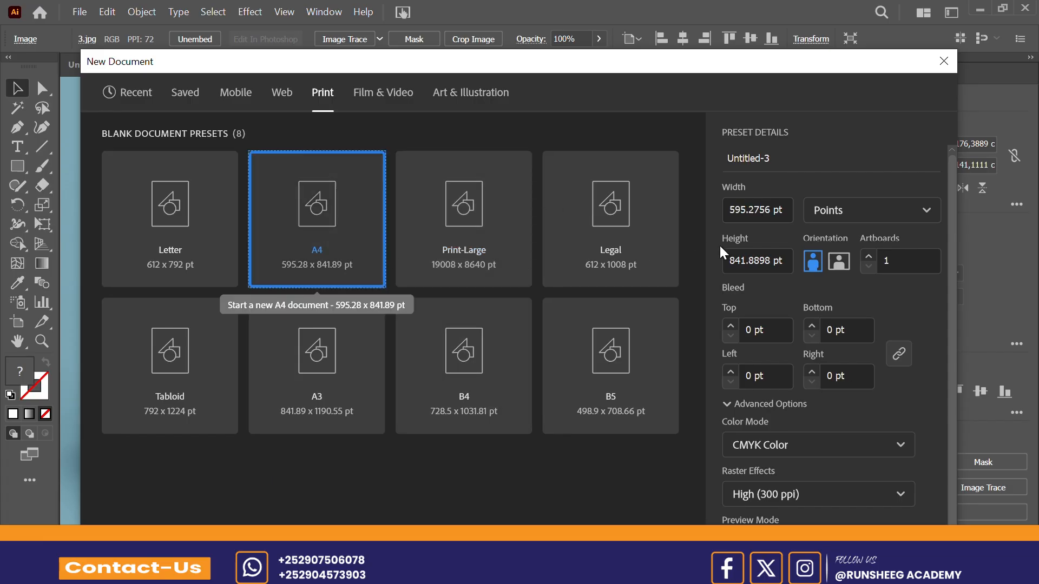
pyautogui.click(923, 216)
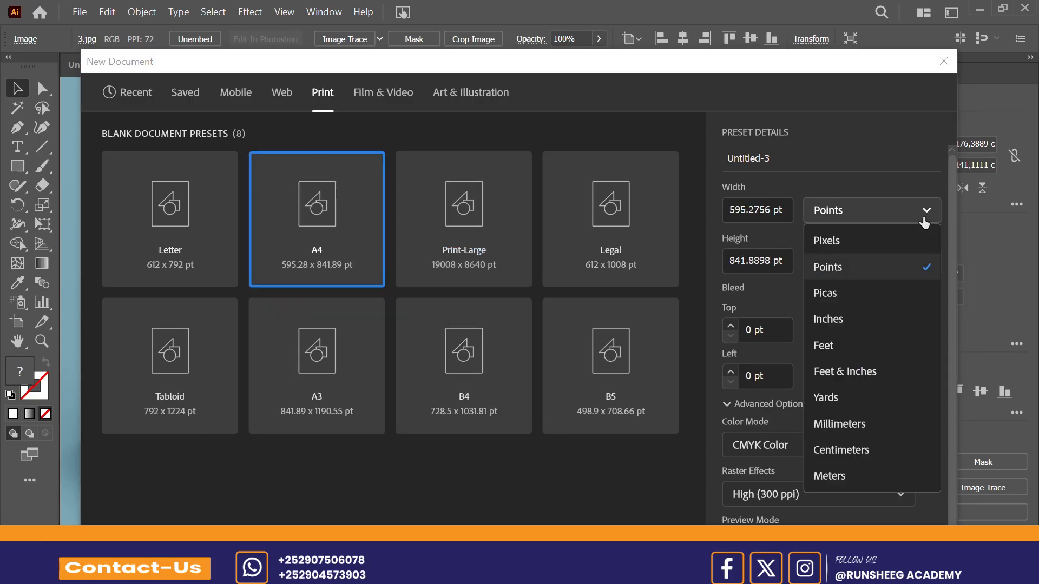
pyautogui.click(851, 427)
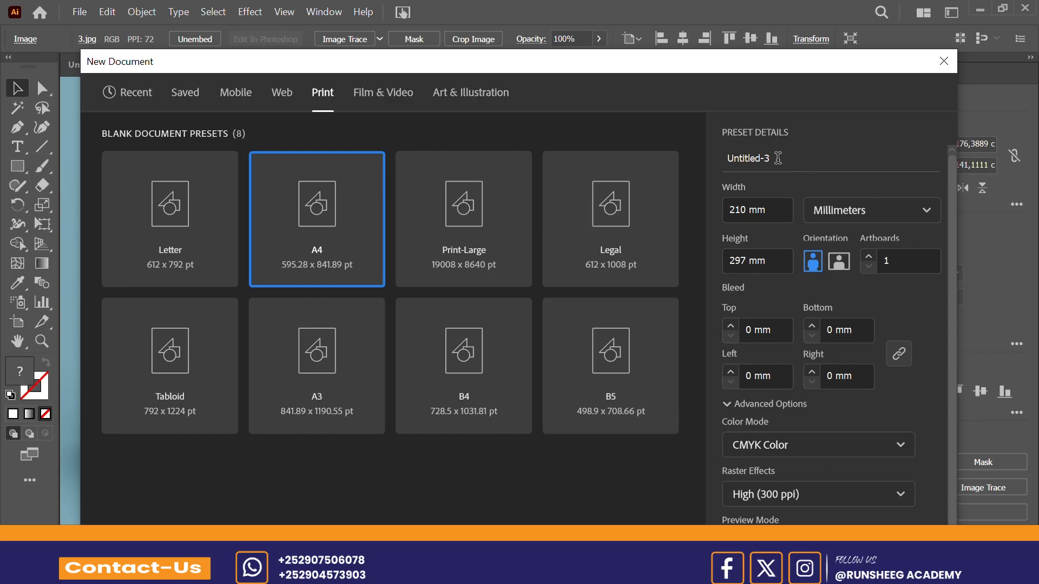
pyautogui.click(777, 158)
pyautogui.write('book cover')
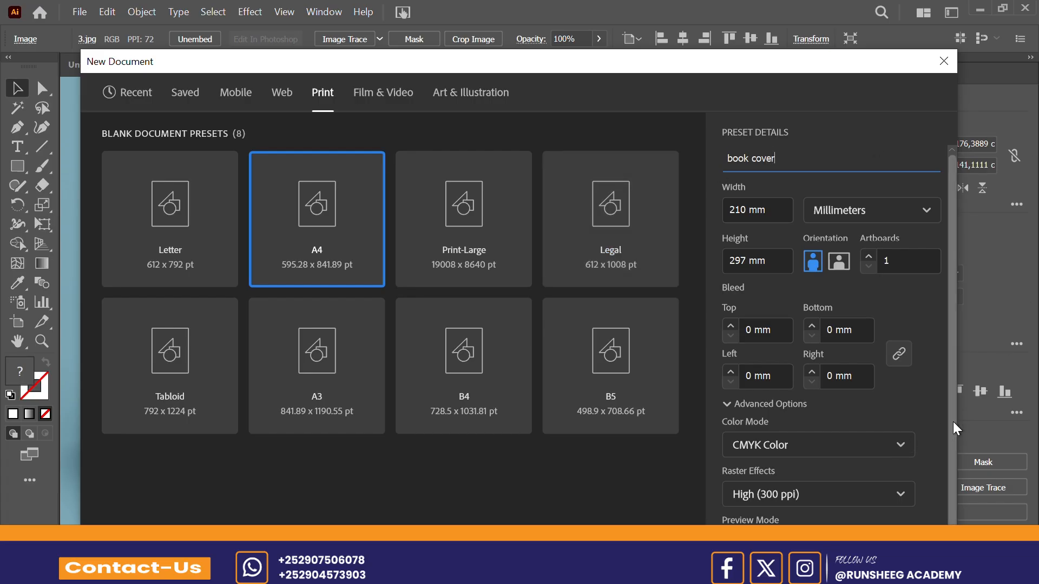
pyautogui.moveTo(953, 421); pyautogui.dragTo(952, 500)
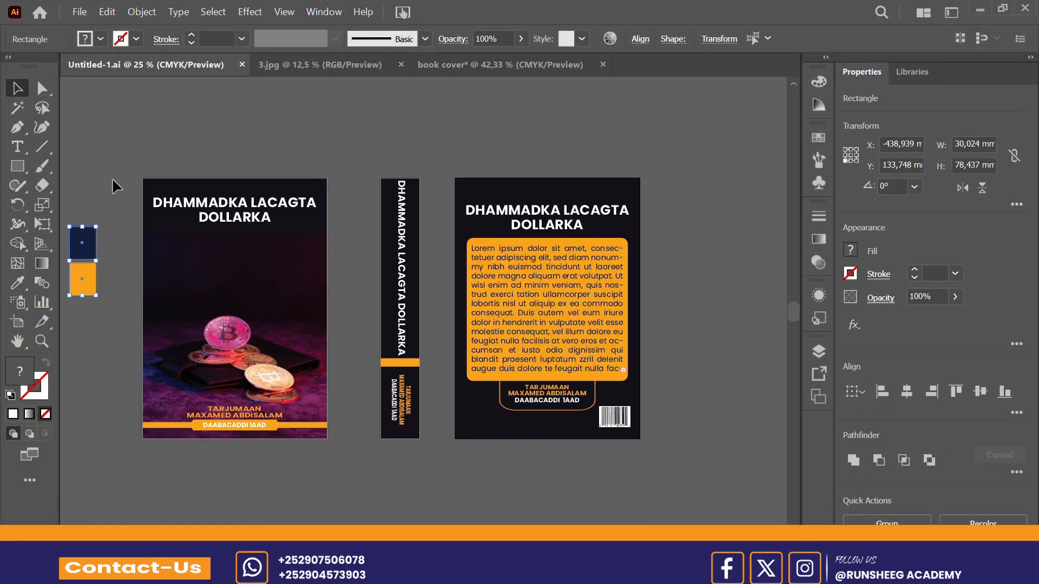
# Step: Paste the copied navy and orange colour swatches into the book cover document and place them beside the artboard
pyautogui.click(483, 67)
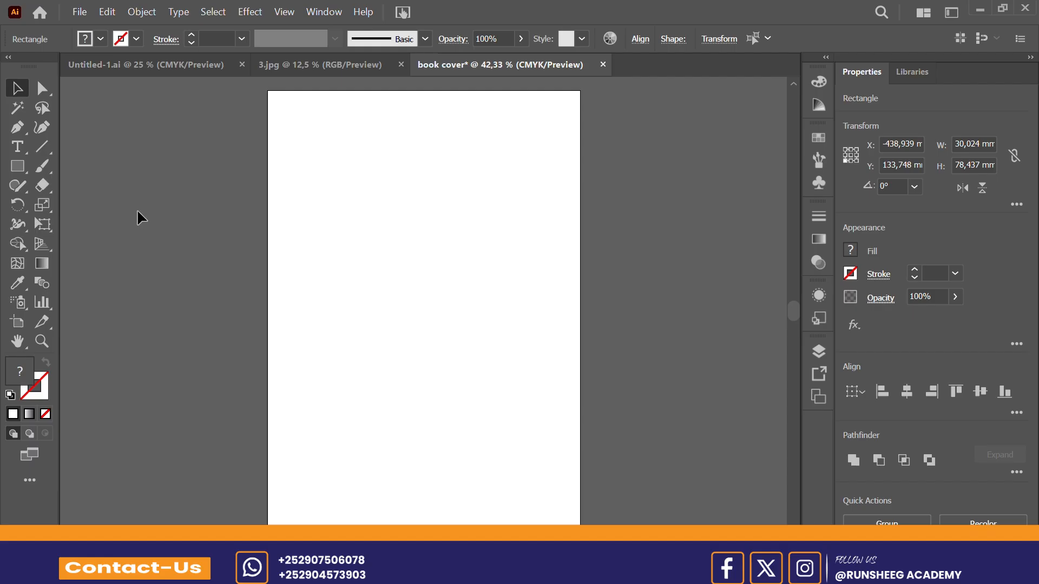
pyautogui.click(138, 212)
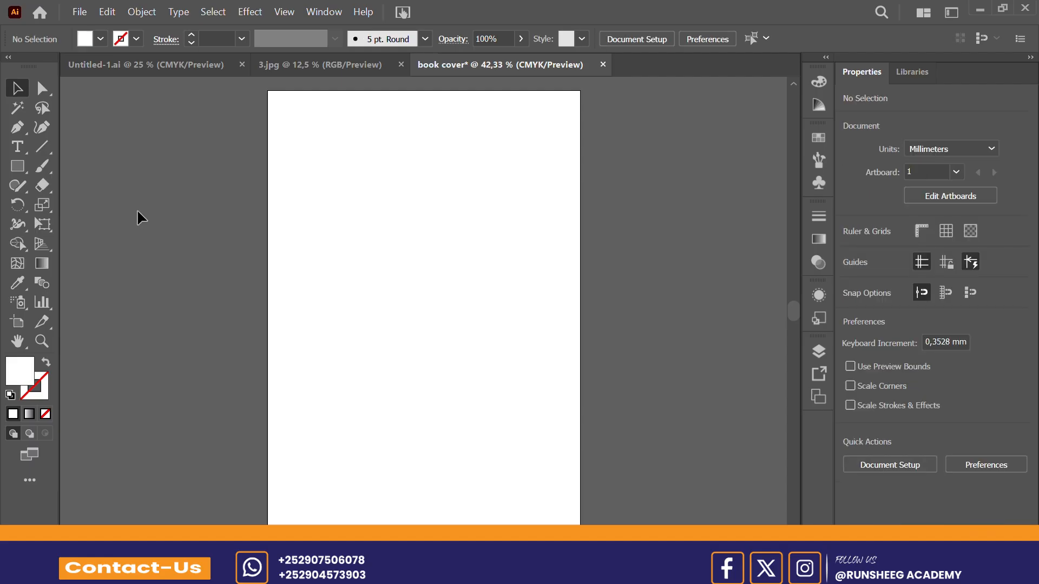
pyautogui.hotkey('ctrl', 'v')
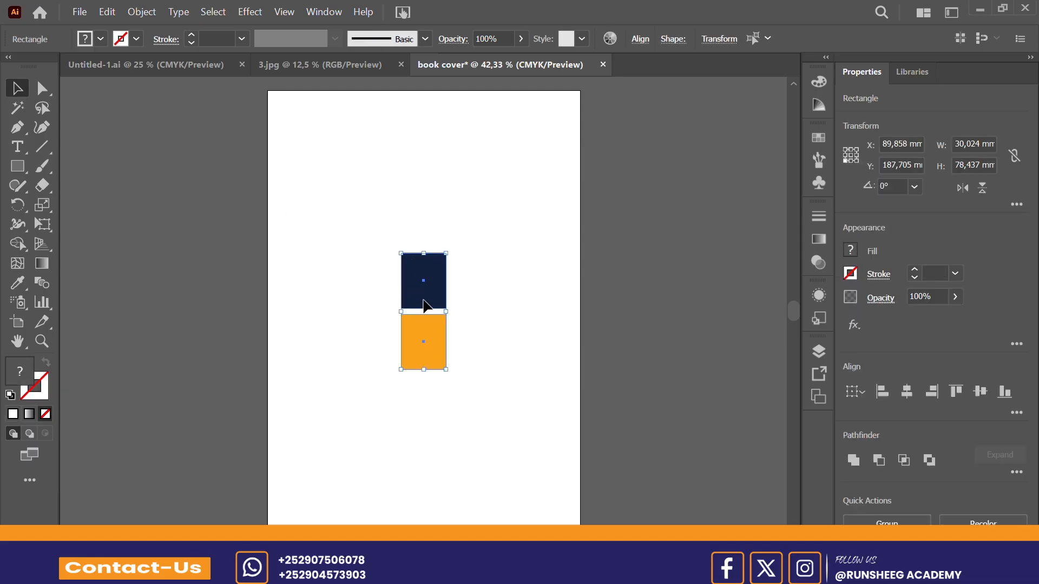
pyautogui.moveTo(423, 300); pyautogui.dragTo(167, 271)
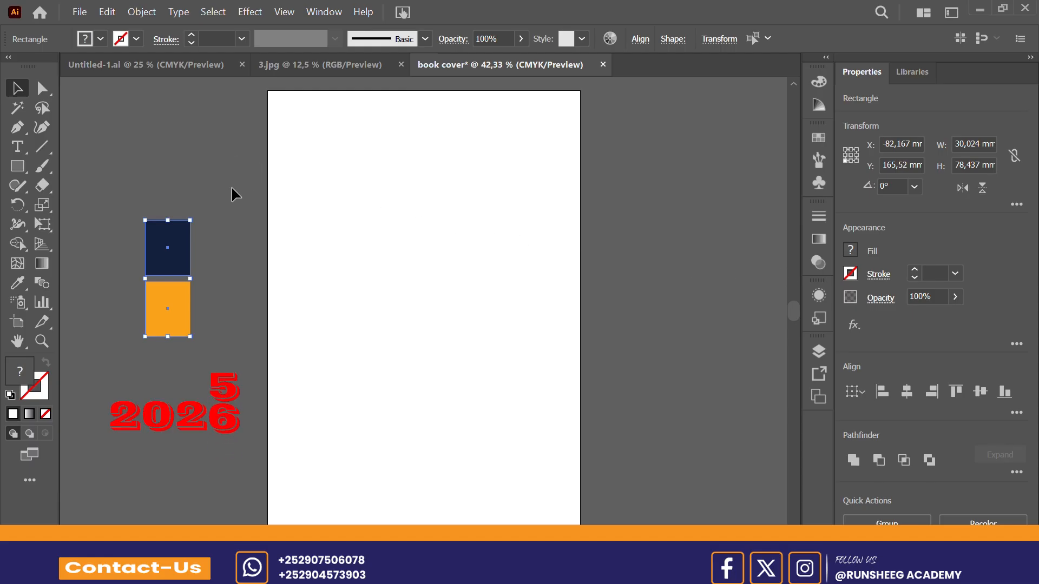
pyautogui.click(234, 157)
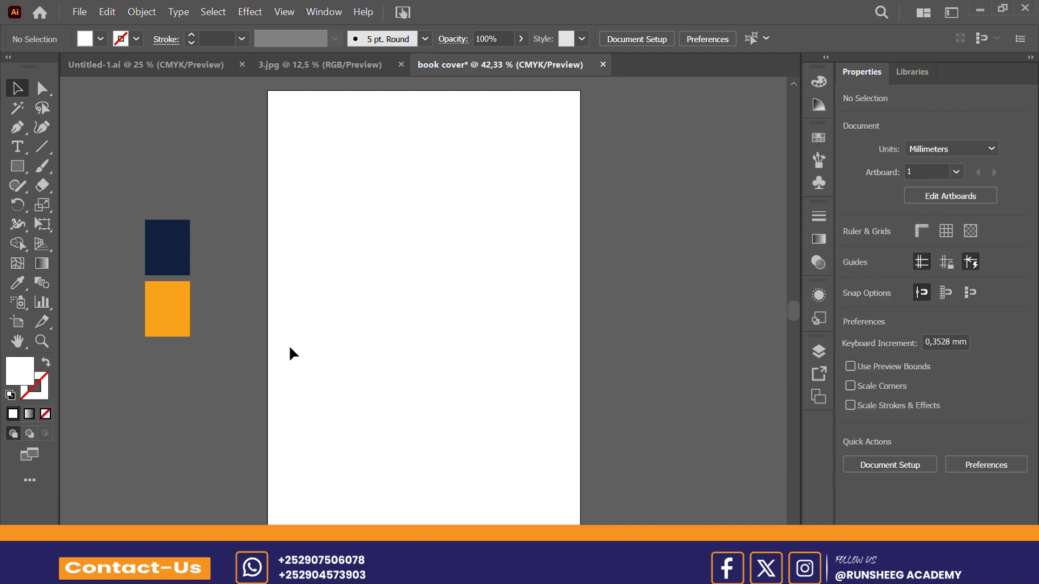
pyautogui.click(317, 572)
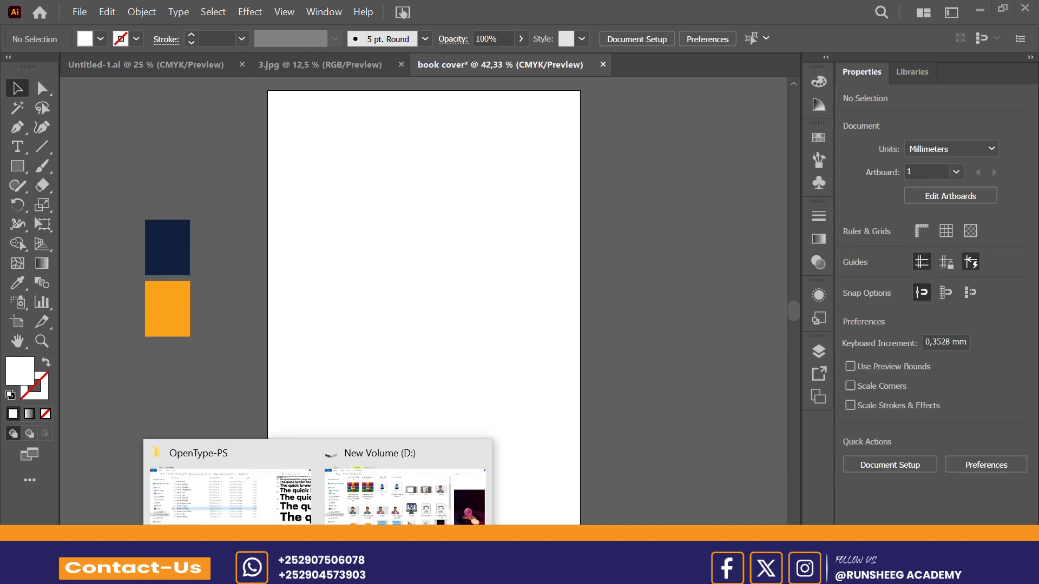
pyautogui.click(405, 495)
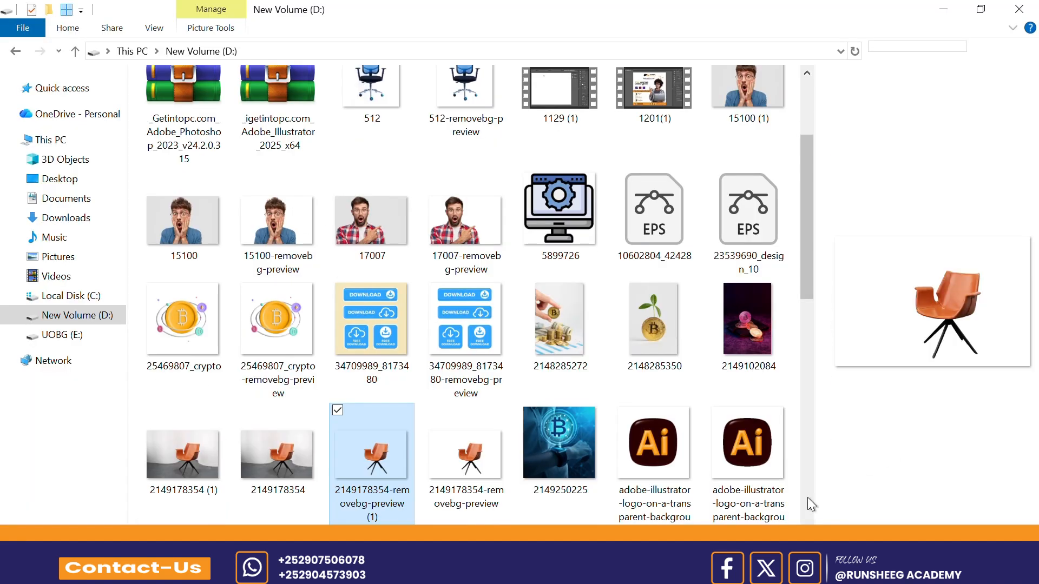
pyautogui.moveTo(748, 321); pyautogui.dragTo(405, 335)
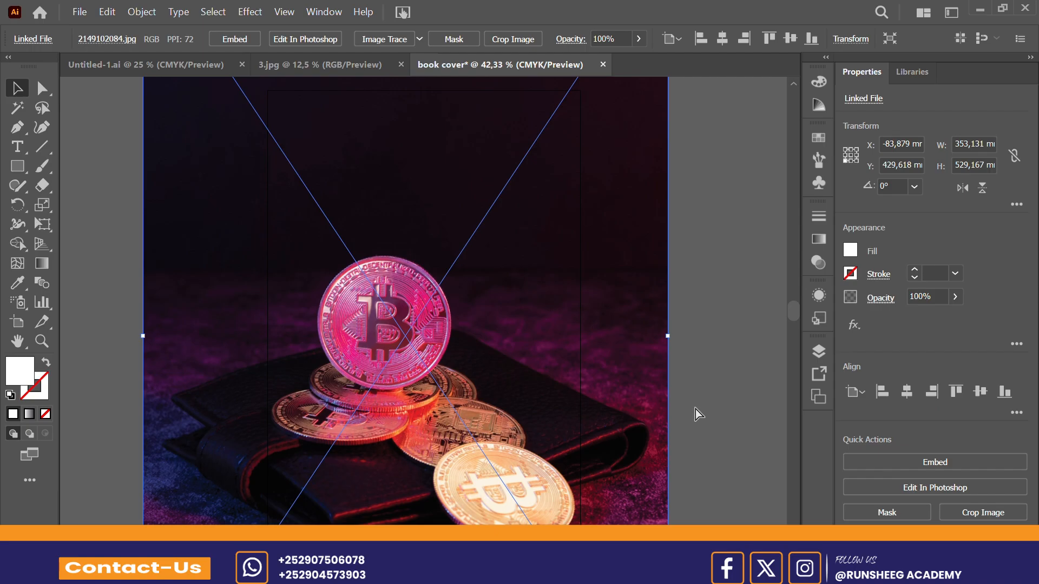
pyautogui.hotkey('ctrl', '-')
pyautogui.hotkey('ctrl', '-')
pyautogui.hotkey('ctrl', '-')
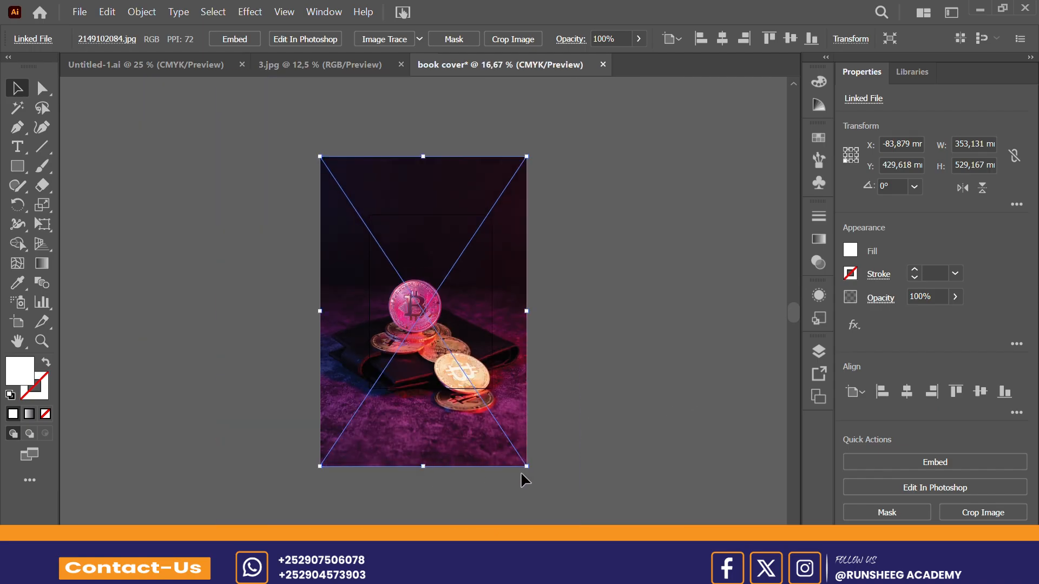
pyautogui.moveTo(526, 466); pyautogui.dragTo(469, 401)
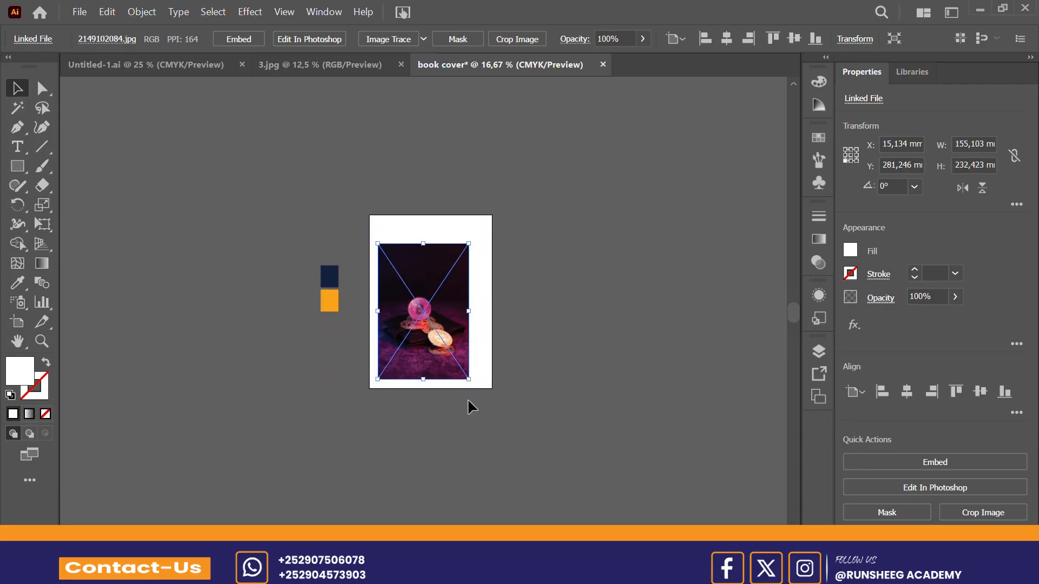
# Step: Stretch the coin image to the artboard's full 210 mm width, with its lower edge on the artboard's and a height of about 232.5 mm
pyautogui.hotkey('ctrl', '+')
pyautogui.hotkey('ctrl', '+')
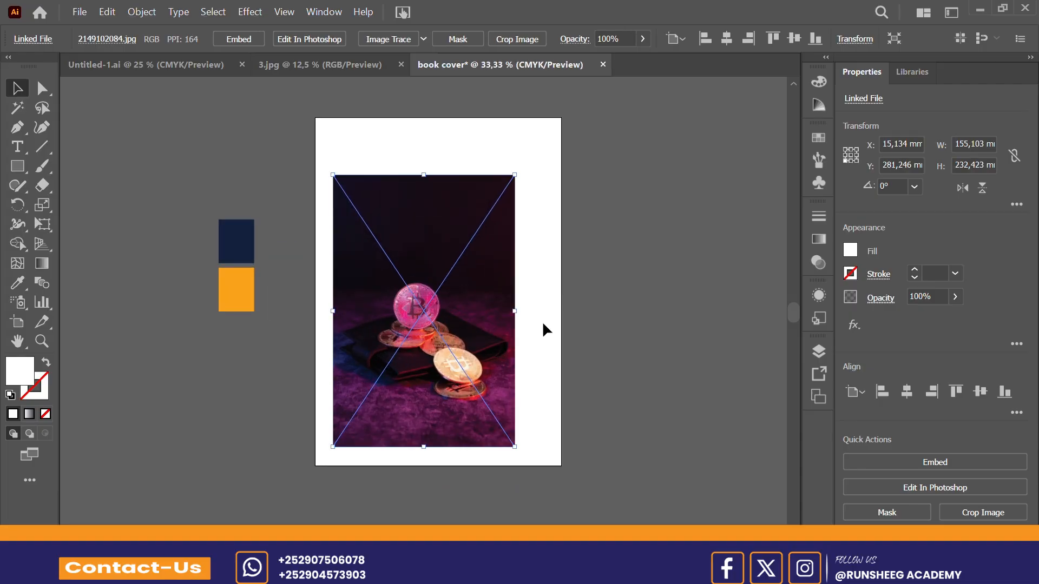
pyautogui.moveTo(514, 311); pyautogui.dragTo(561, 311)
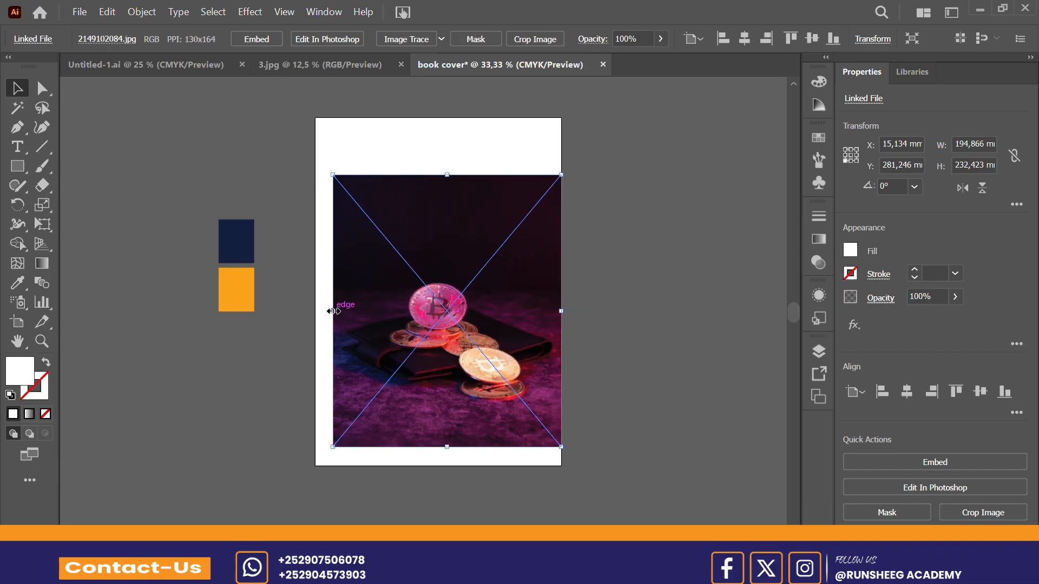
pyautogui.moveTo(333, 311); pyautogui.dragTo(315, 312)
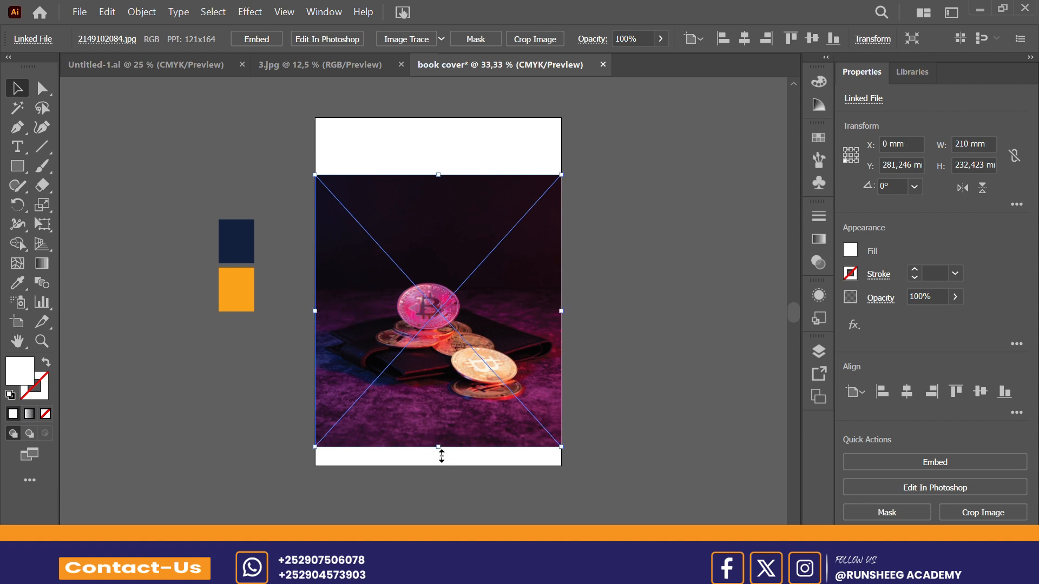
pyautogui.moveTo(441, 456); pyautogui.dragTo(442, 466)
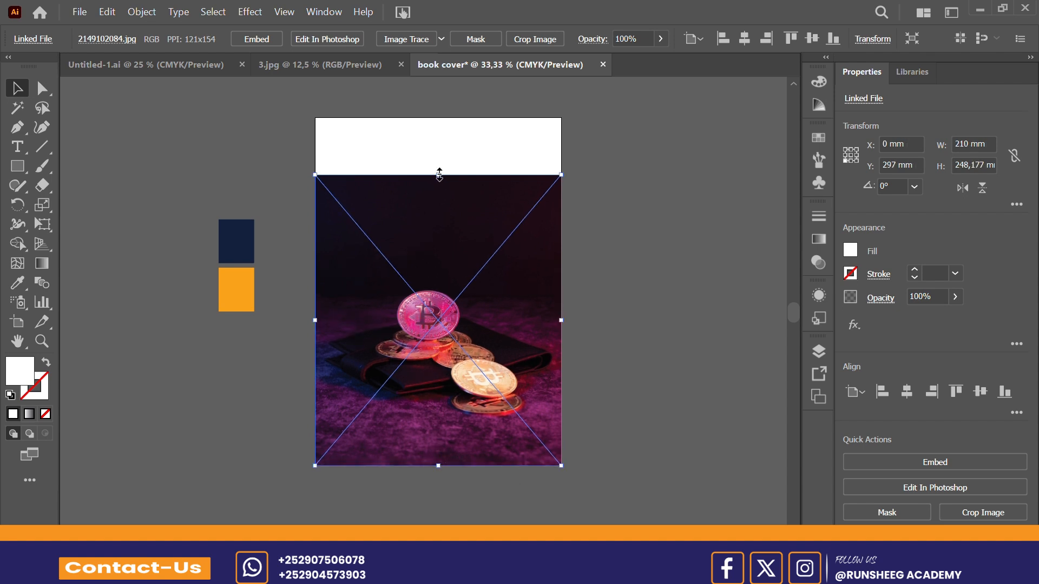
pyautogui.moveTo(439, 174); pyautogui.dragTo(438, 193)
pyautogui.click(513, 165)
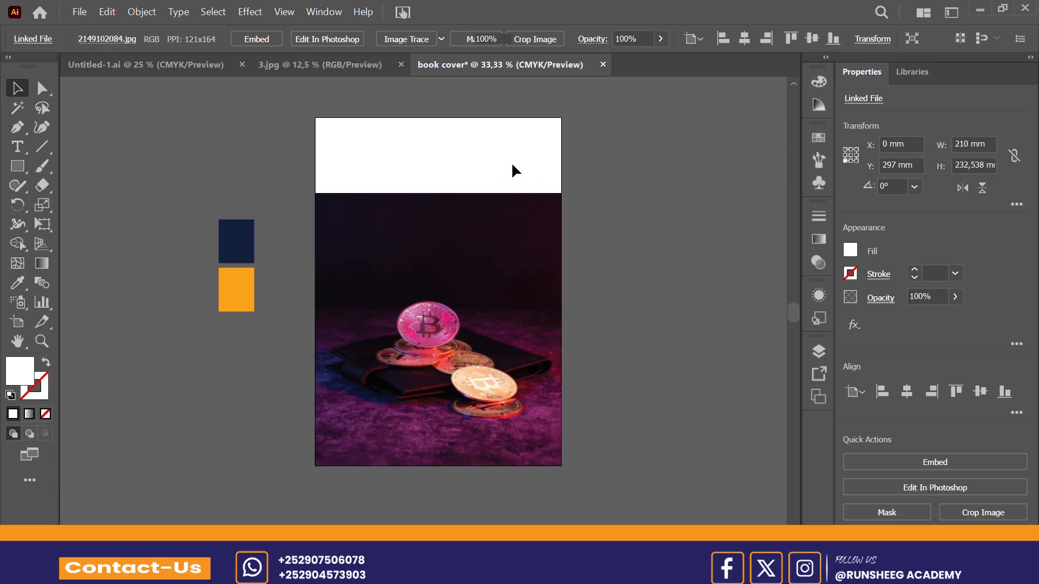
pyautogui.click(467, 268)
pyautogui.click(302, 322)
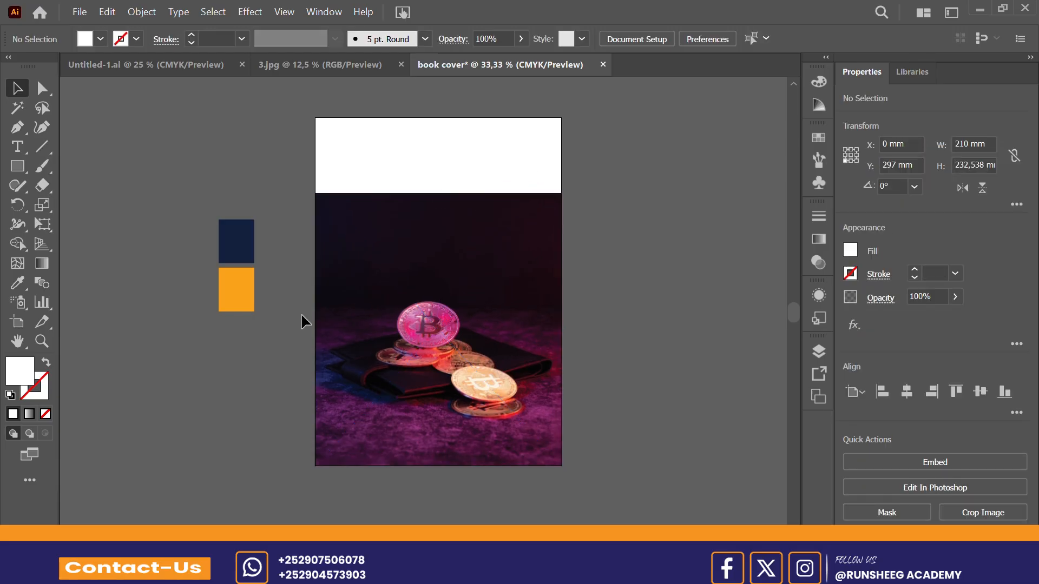
# Step: Draw a rectangle 210 mm wide and about 64.5 mm high covering the blank strip above the image
pyautogui.click(23, 164)
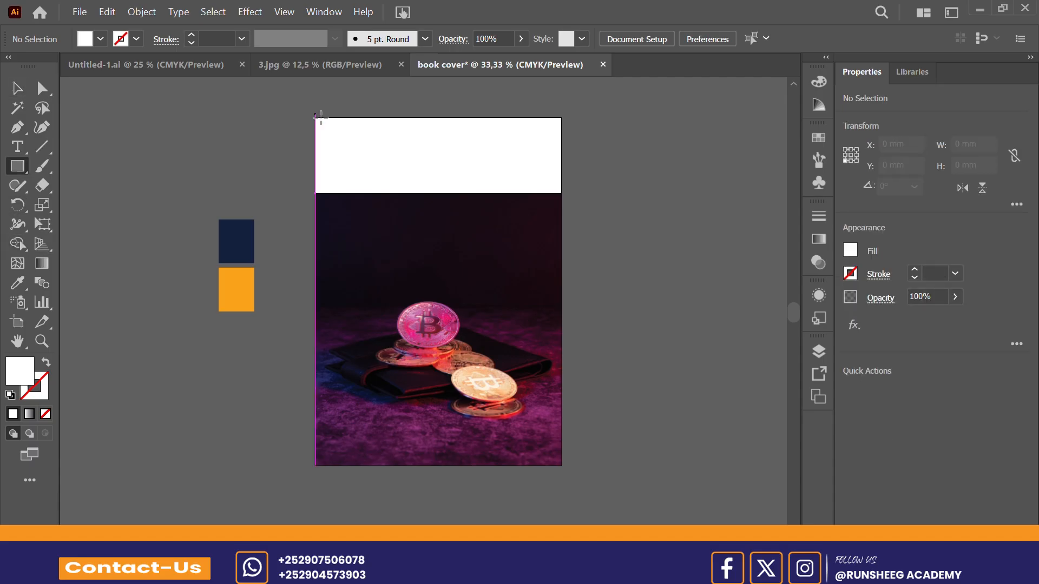
pyautogui.moveTo(321, 115); pyautogui.dragTo(560, 193)
pyautogui.click(18, 88)
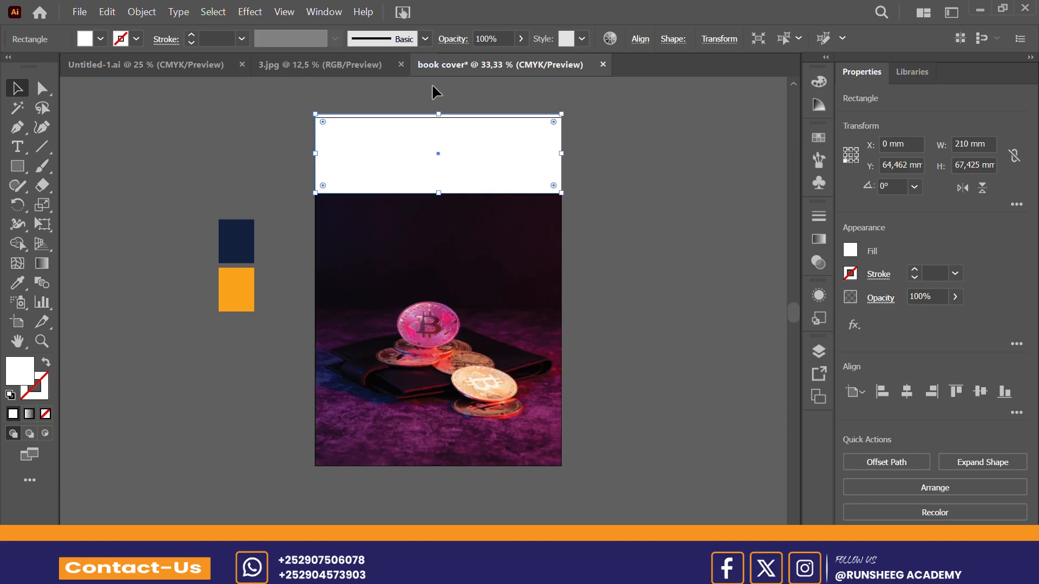
pyautogui.moveTo(438, 115); pyautogui.dragTo(440, 118)
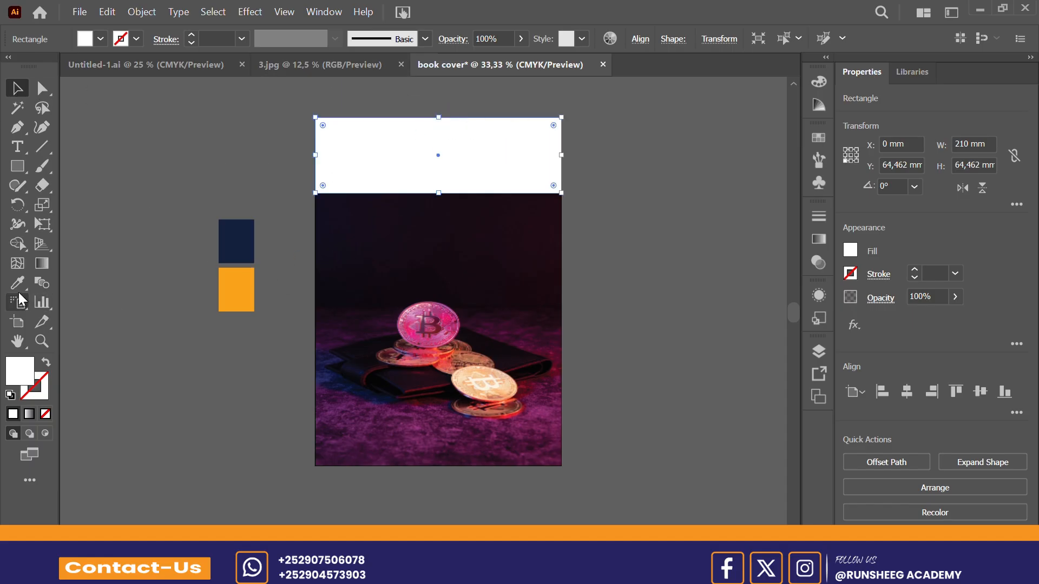
# Step: Fill the rectangle above the image with the dark colour sampled from the image's upper area using the Eyedropper
pyautogui.press('i')
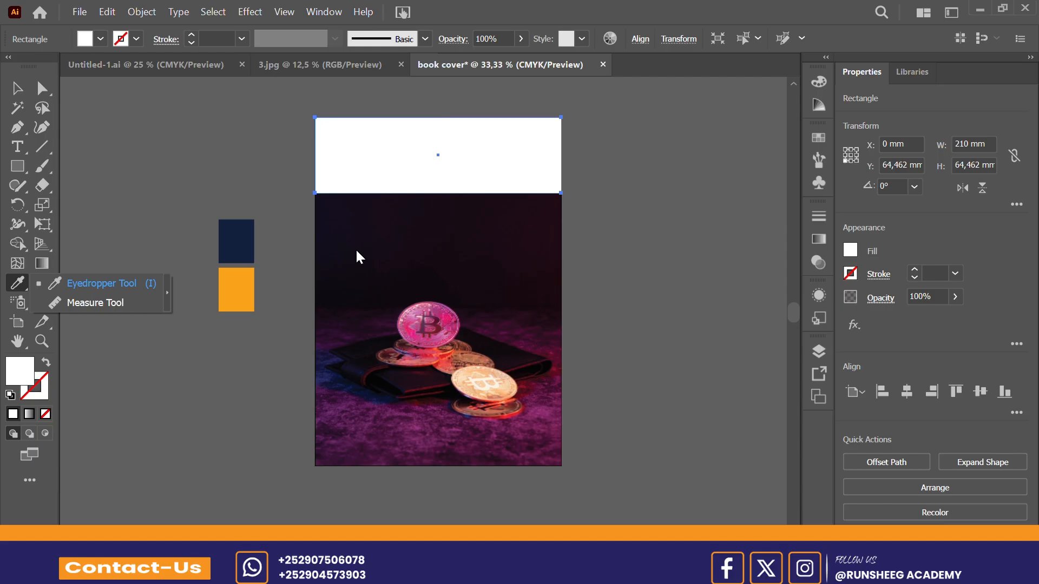
pyautogui.click(146, 283)
pyautogui.click(439, 220)
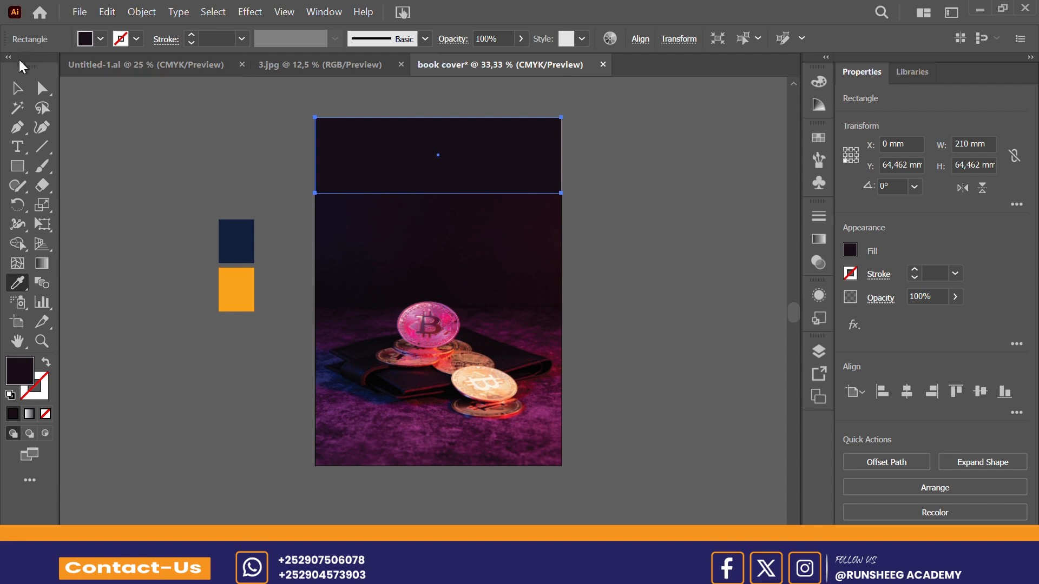
pyautogui.click(18, 88)
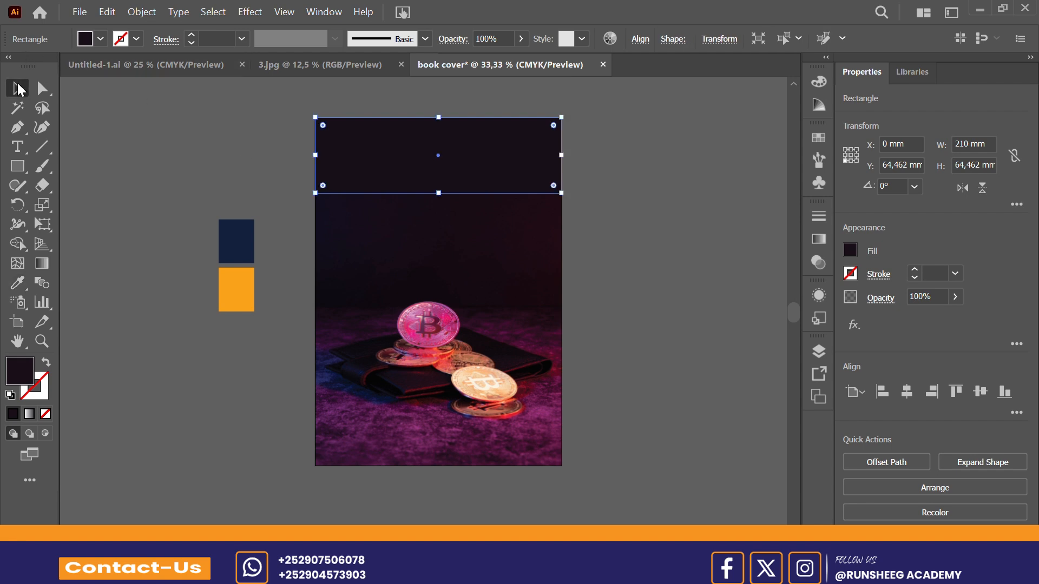
pyautogui.click(626, 174)
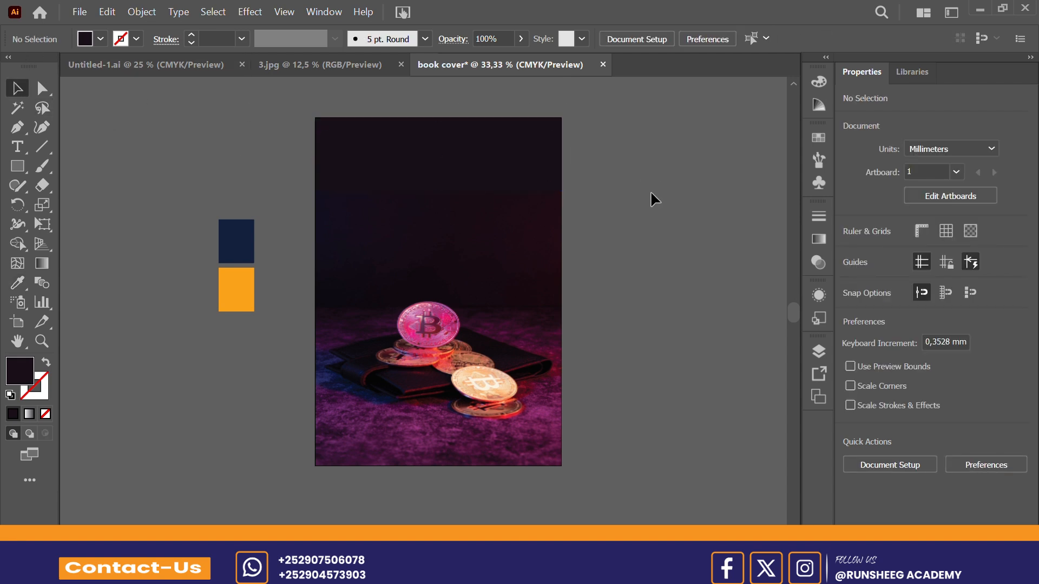
# Step: Lock the dark rectangle at the upper part of the cover
pyautogui.click(514, 176)
pyautogui.click(674, 144)
pyautogui.click(508, 144)
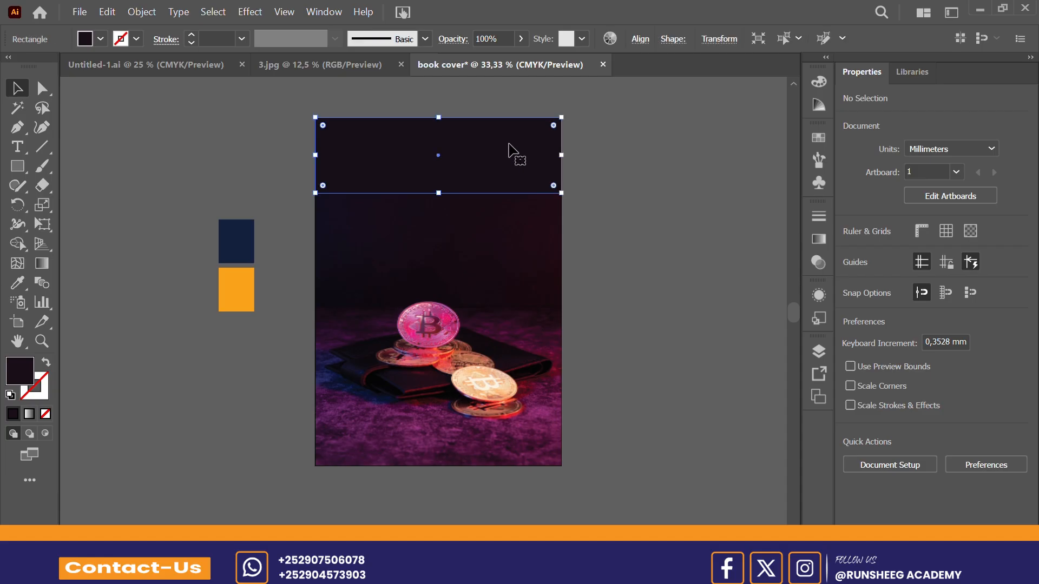
pyautogui.hotkey('ctrl', '2')
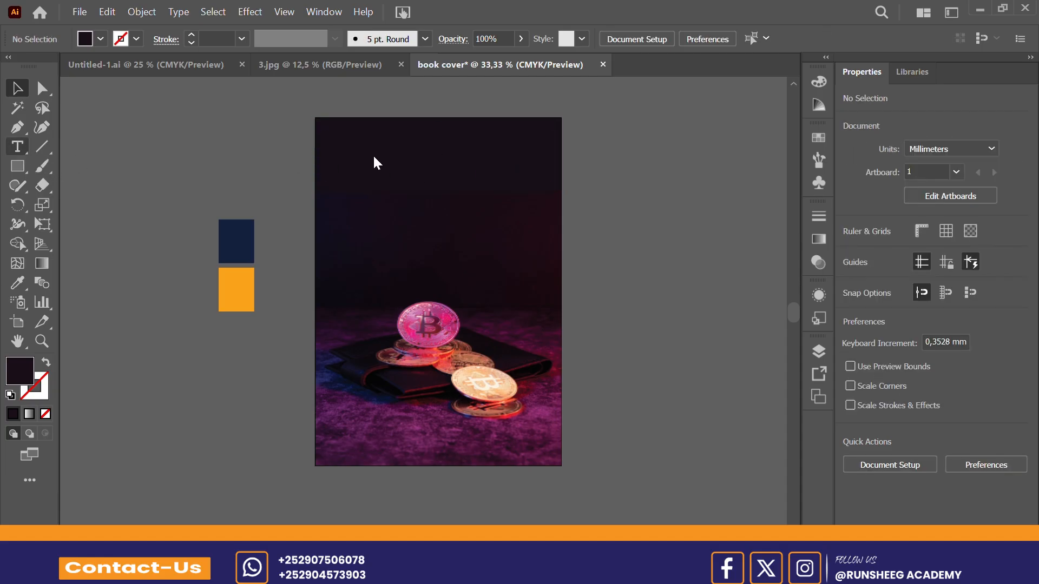
# Step: Add a point text object in the cover's upper dark area and set its font size to 72 pt
pyautogui.press('t')
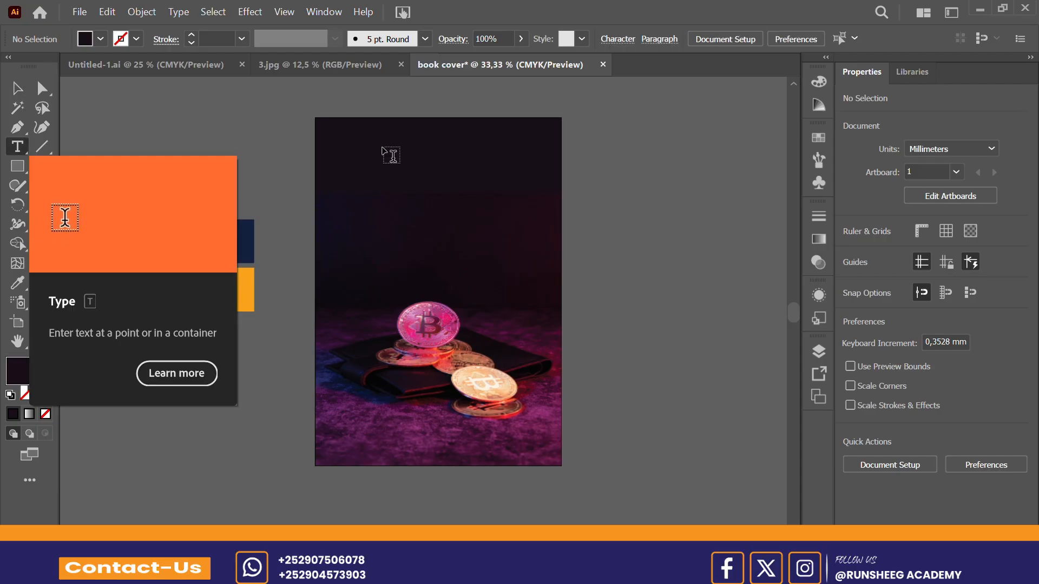
pyautogui.click(385, 150)
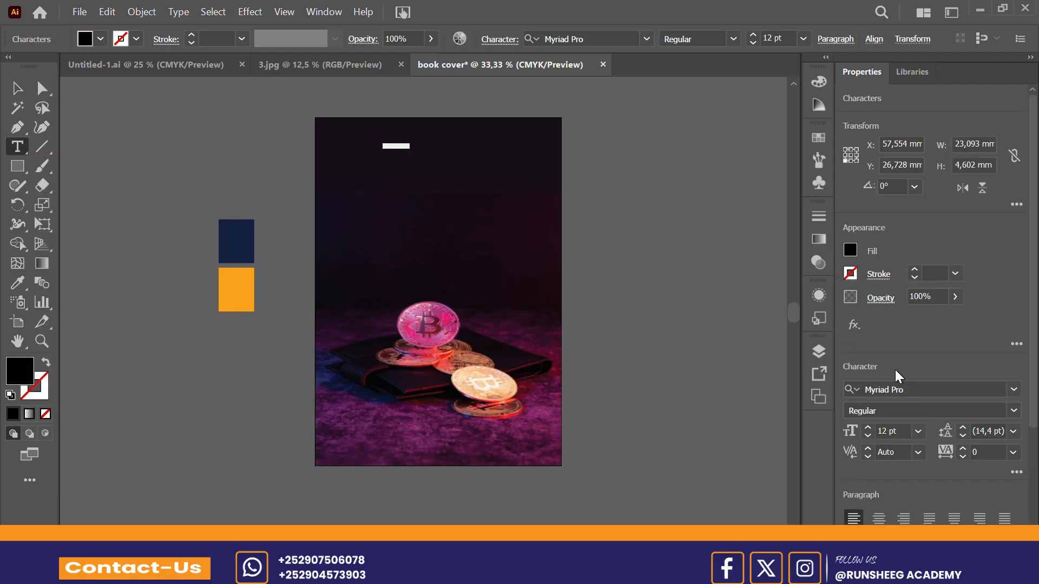
pyautogui.click(918, 432)
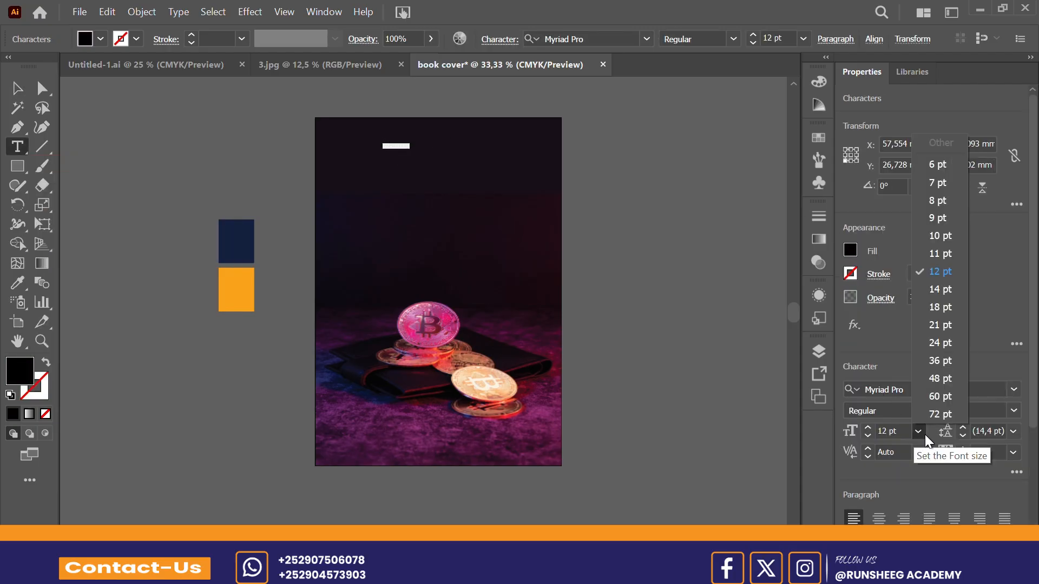
pyautogui.click(934, 415)
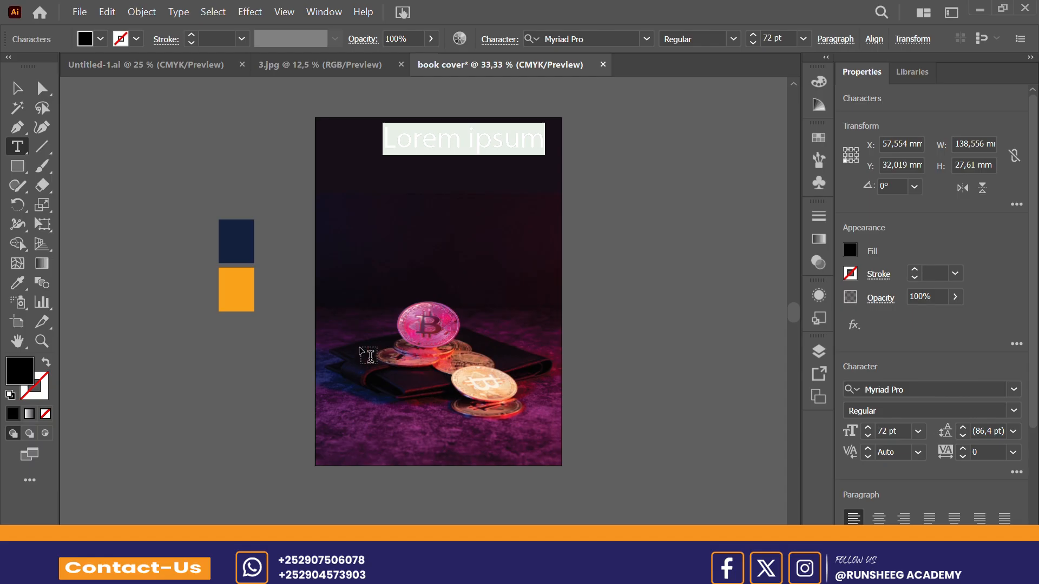
# Step: Replace the placeholder text with "THE FUTURE" and fill it with the orange sampled from the orange square using the Eyedropper
pyautogui.write('THE')
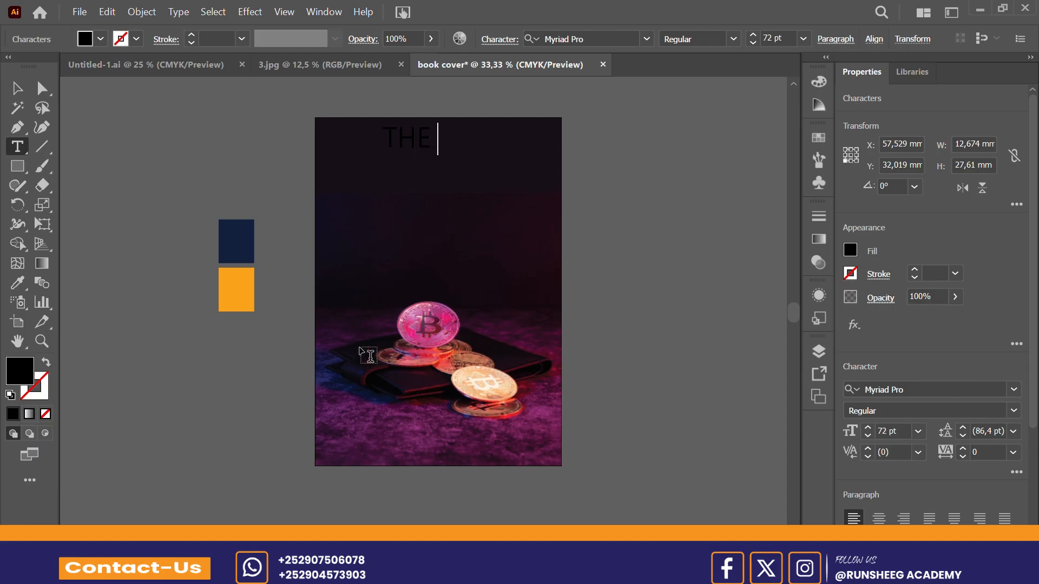
pyautogui.write(' FUTURE')
pyautogui.hotkey('ctrl', 'a')
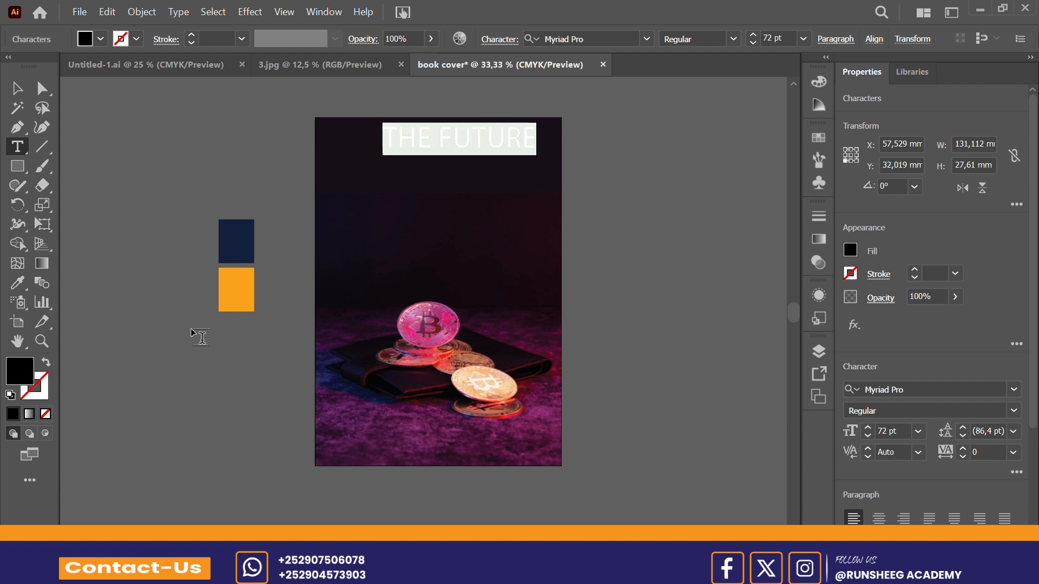
pyautogui.click(17, 282)
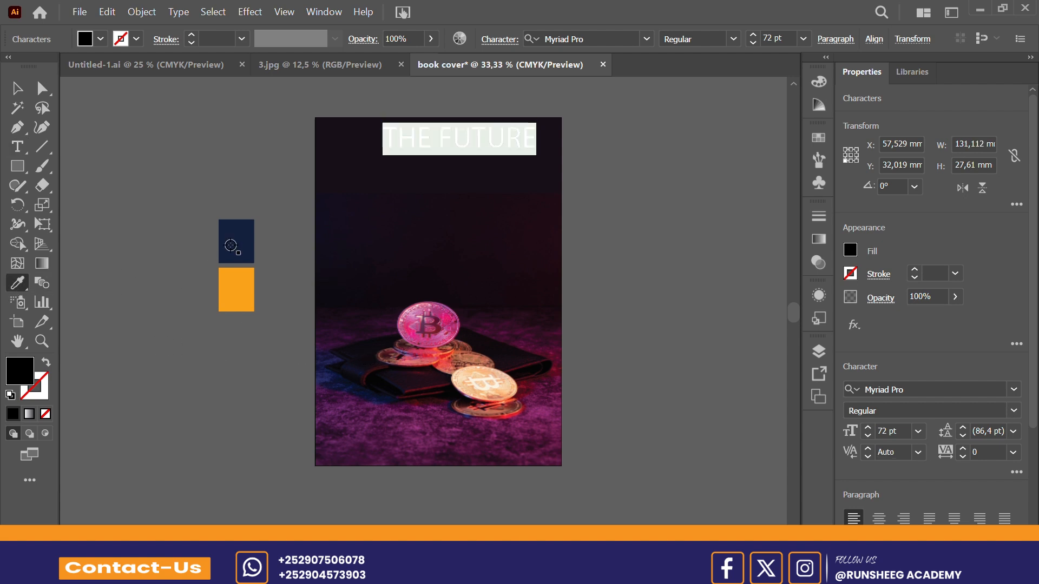
pyautogui.click(236, 302)
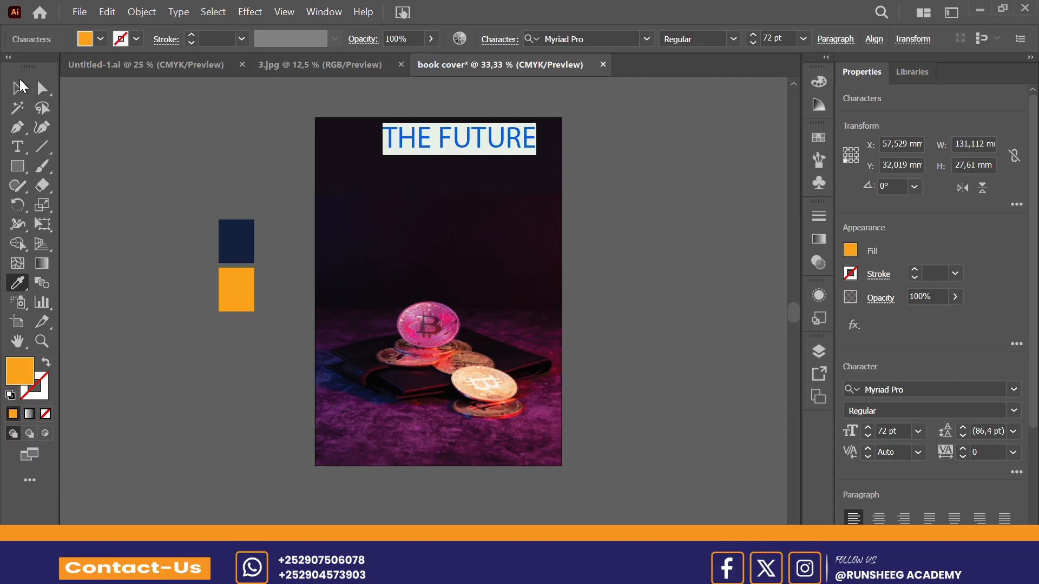
pyautogui.click(17, 90)
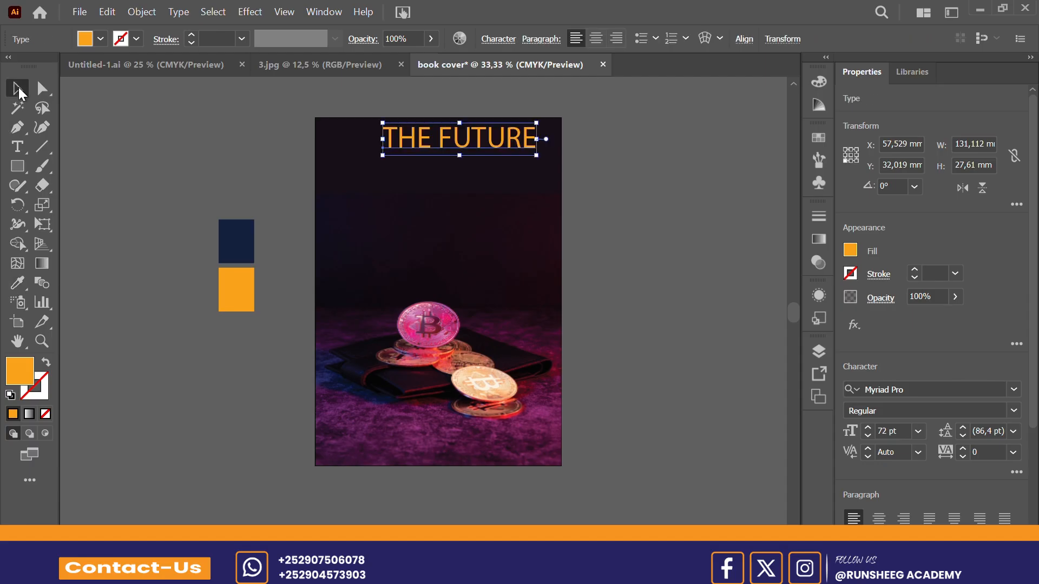
# Step: Set the font of the "THE FUTURE" title to Poppins Bold
pyautogui.doubleClick(478, 145)
pyautogui.tripleClick(477, 138)
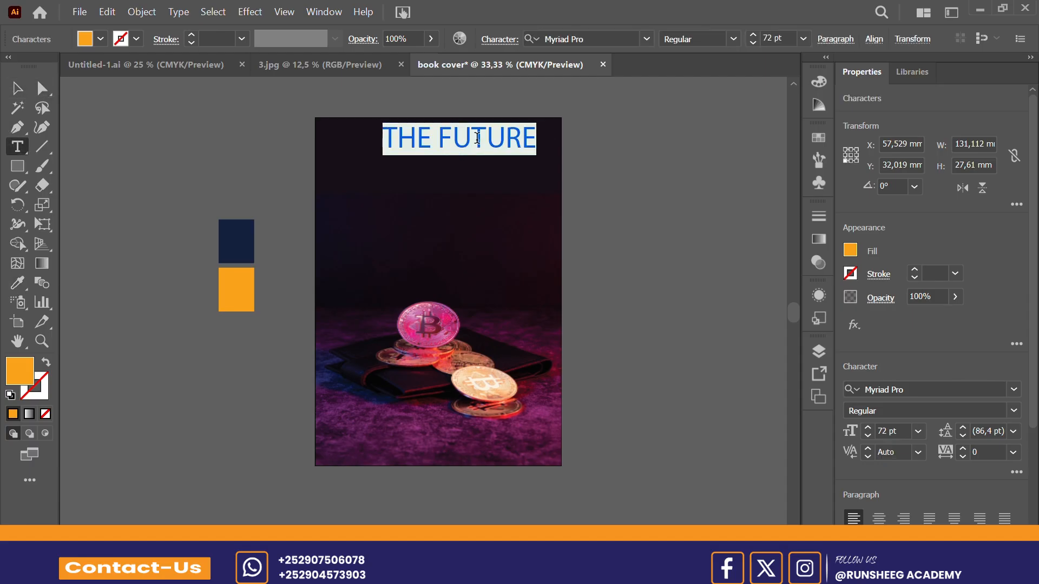
pyautogui.click(1014, 390)
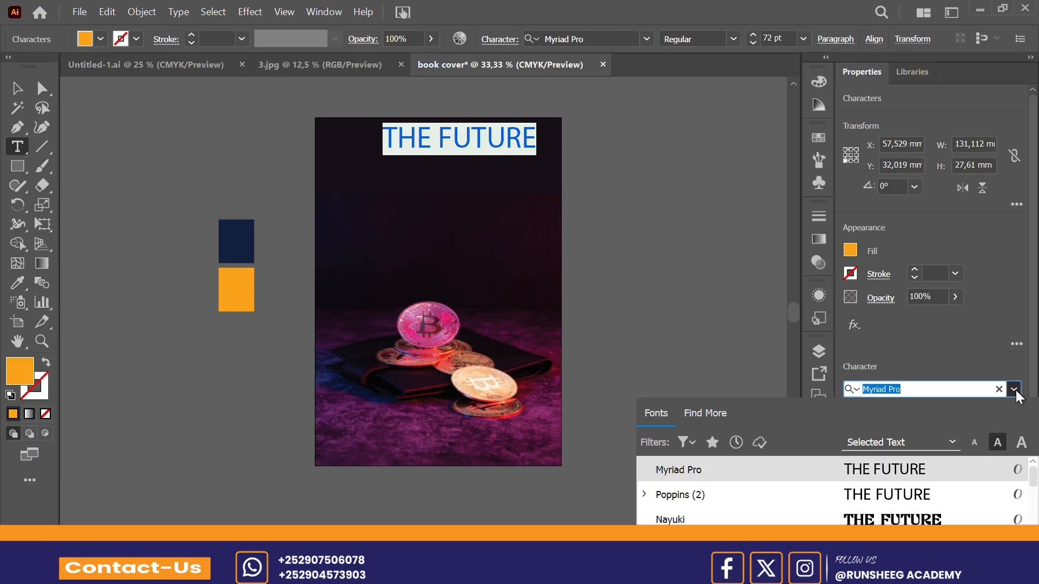
pyautogui.write('PO')
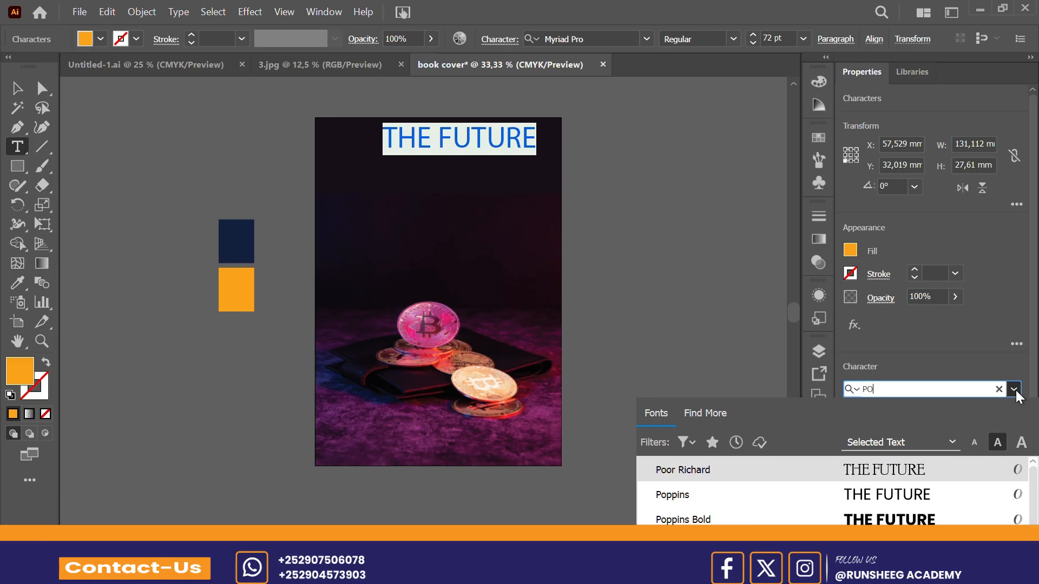
pyautogui.press('Return')
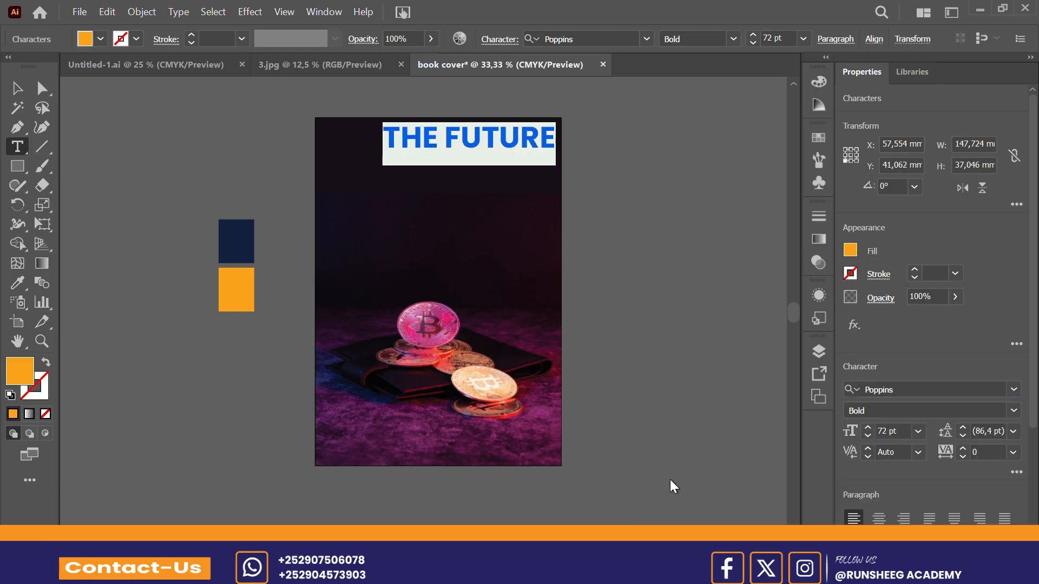
pyautogui.click(18, 93)
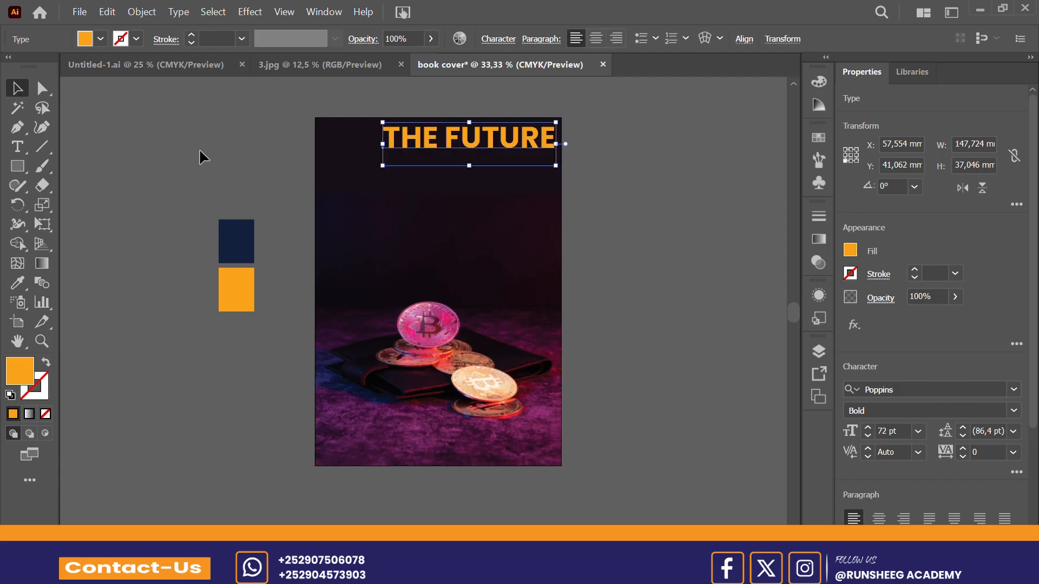
# Step: Scale the "THE FUTURE" title down to about 67 pt and centre it horizontally on the artboard
pyautogui.click(750, 43)
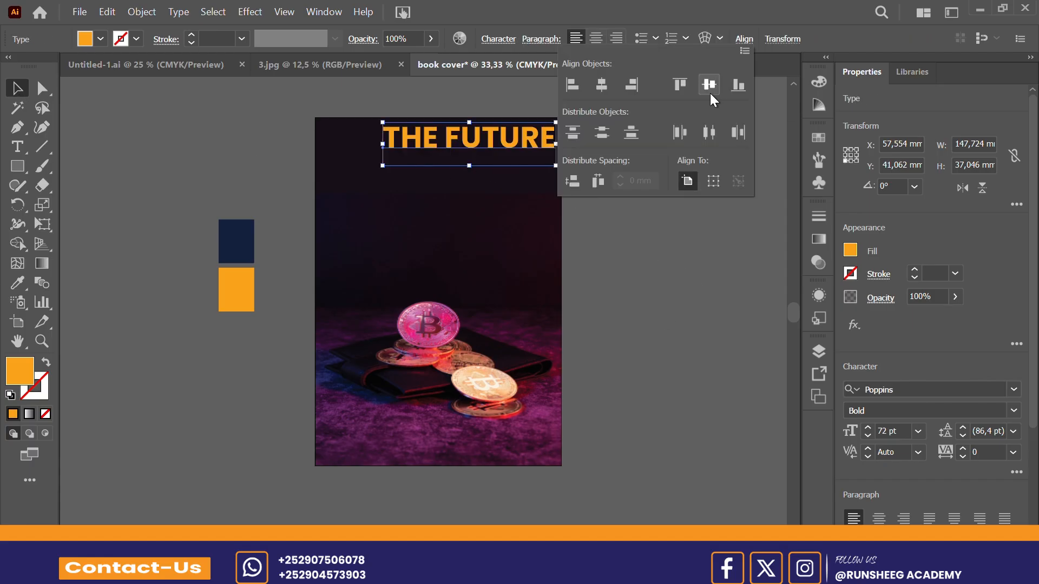
pyautogui.click(604, 87)
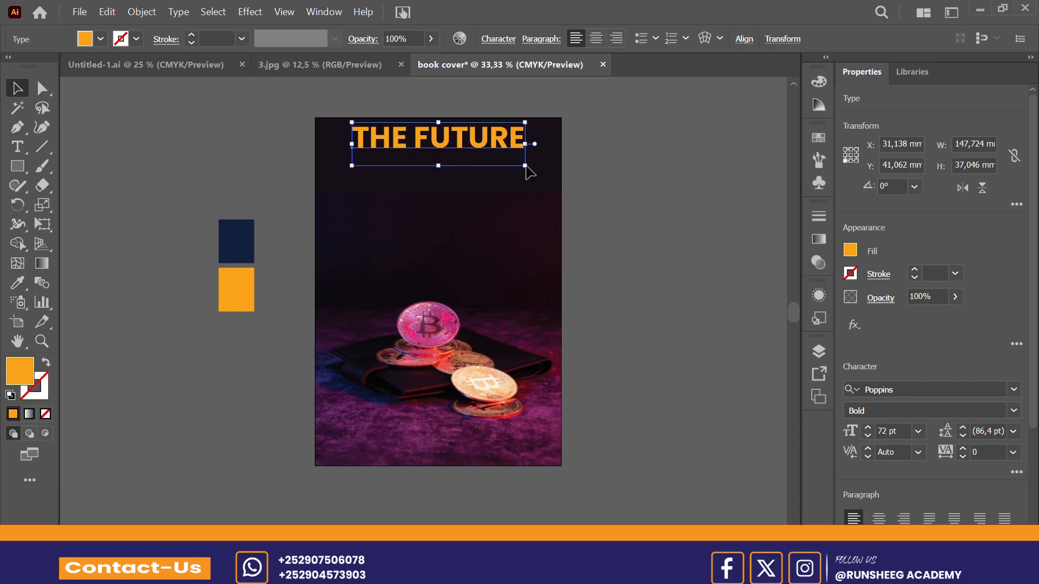
pyautogui.moveTo(525, 165); pyautogui.dragTo(513, 162)
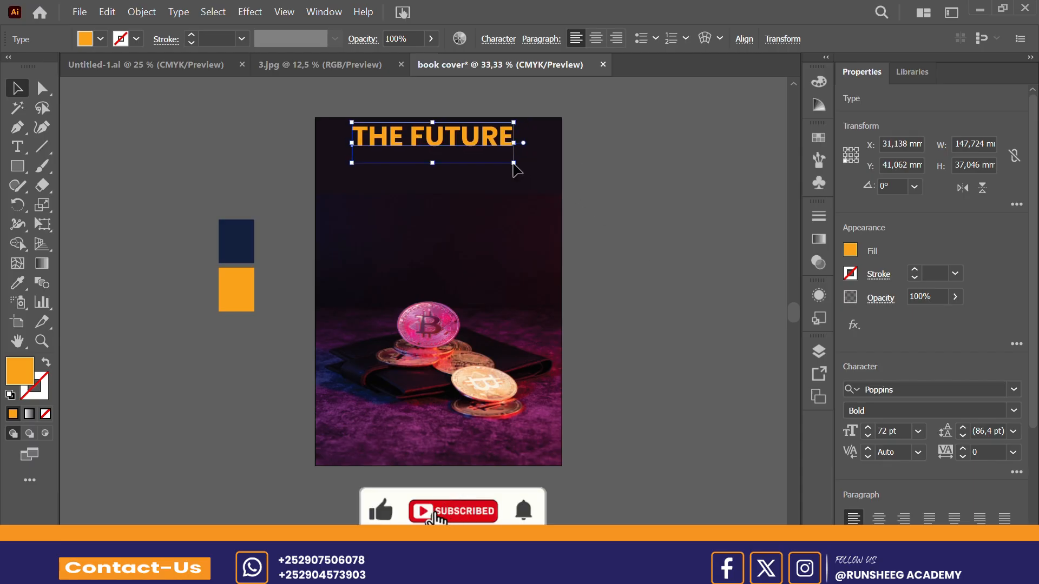
pyautogui.click(744, 38)
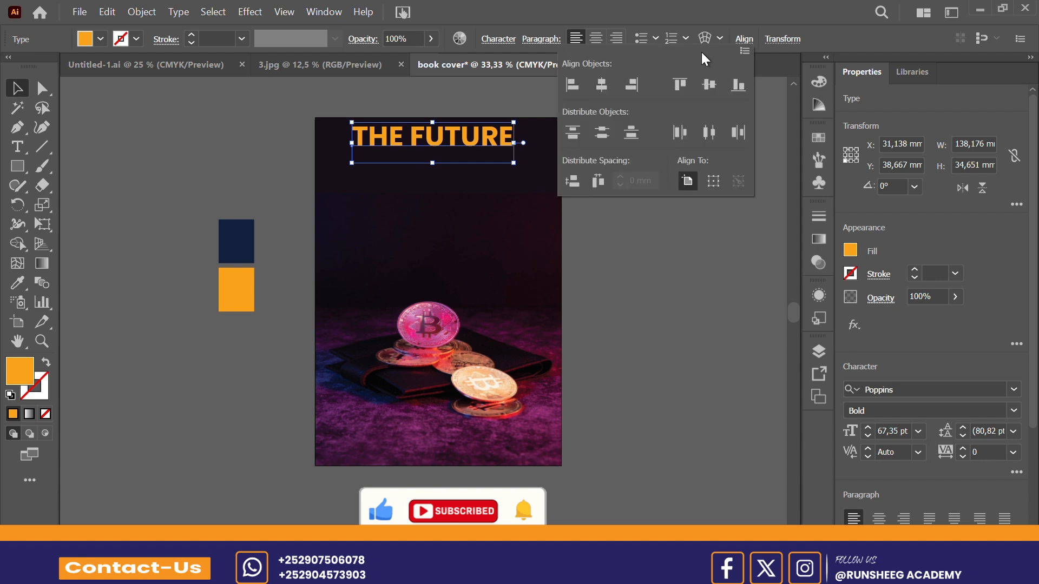
pyautogui.click(600, 85)
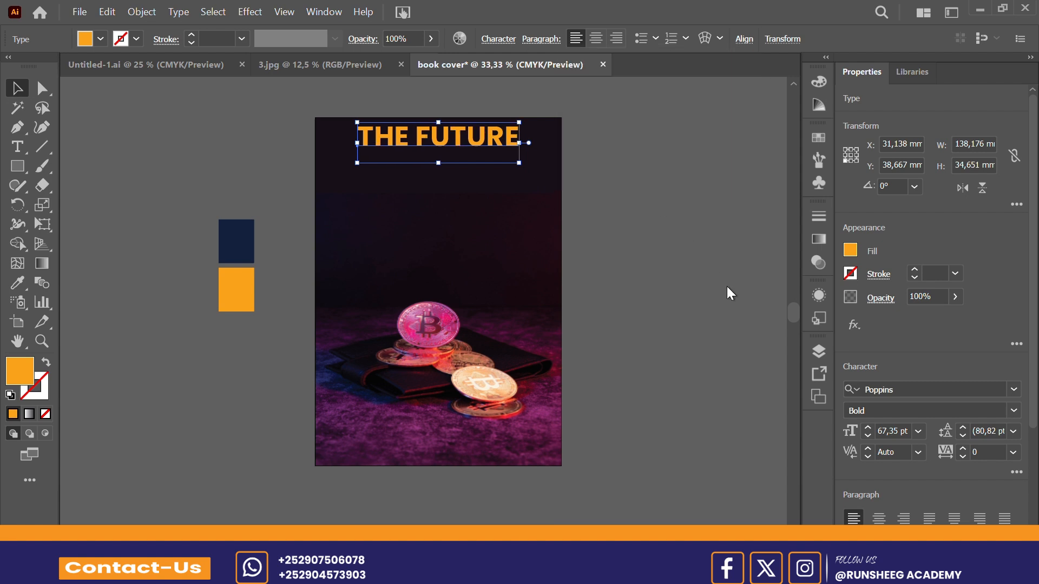
pyautogui.click(688, 281)
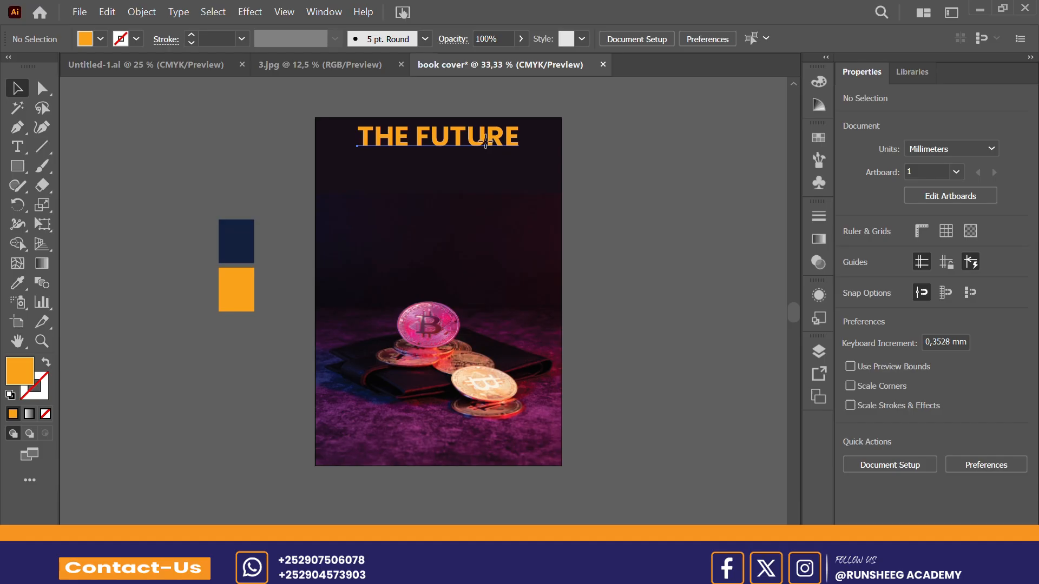
# Step: Duplicate the "THE FUTURE" title directly below itself and change the copy's text to "Of Money"
pyautogui.moveTo(485, 142); pyautogui.dragTo(491, 176)
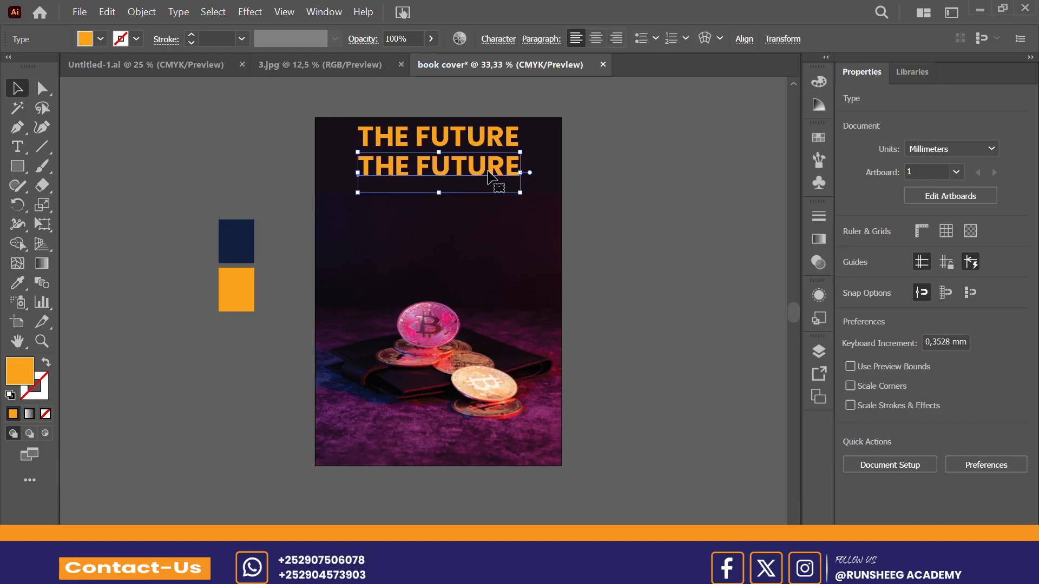
pyautogui.tripleClick(490, 175)
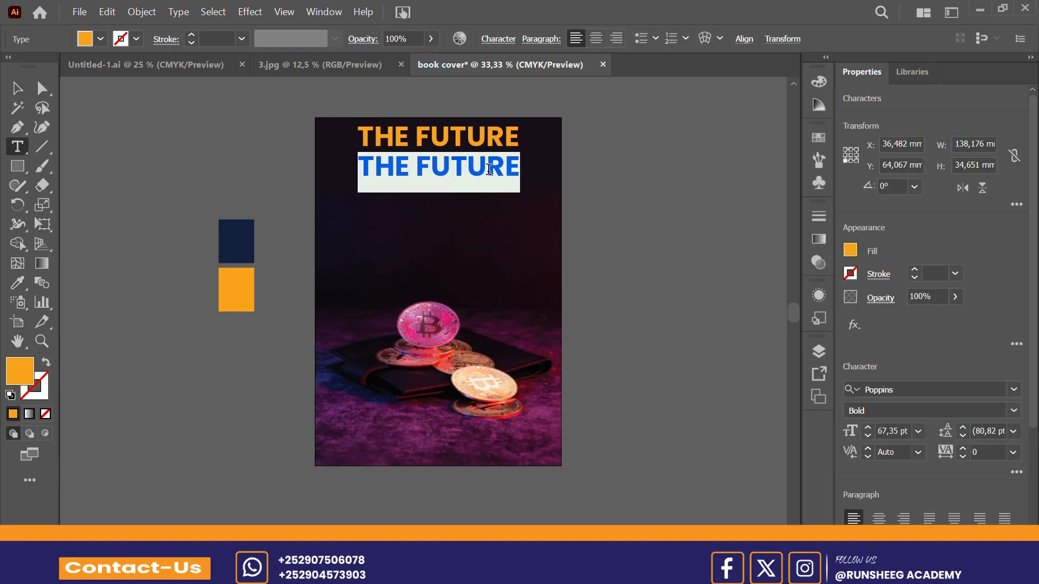
pyautogui.write('of')
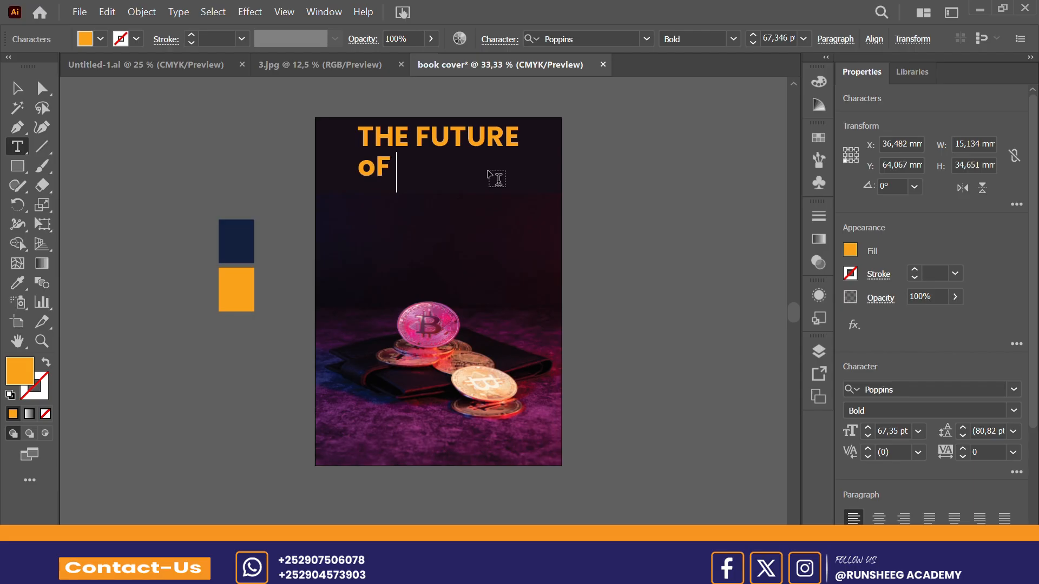
pyautogui.press('BackSpace')
pyautogui.press('BackSpace')
pyautogui.write('o')
pyautogui.press('BackSpace')
pyautogui.write('O')
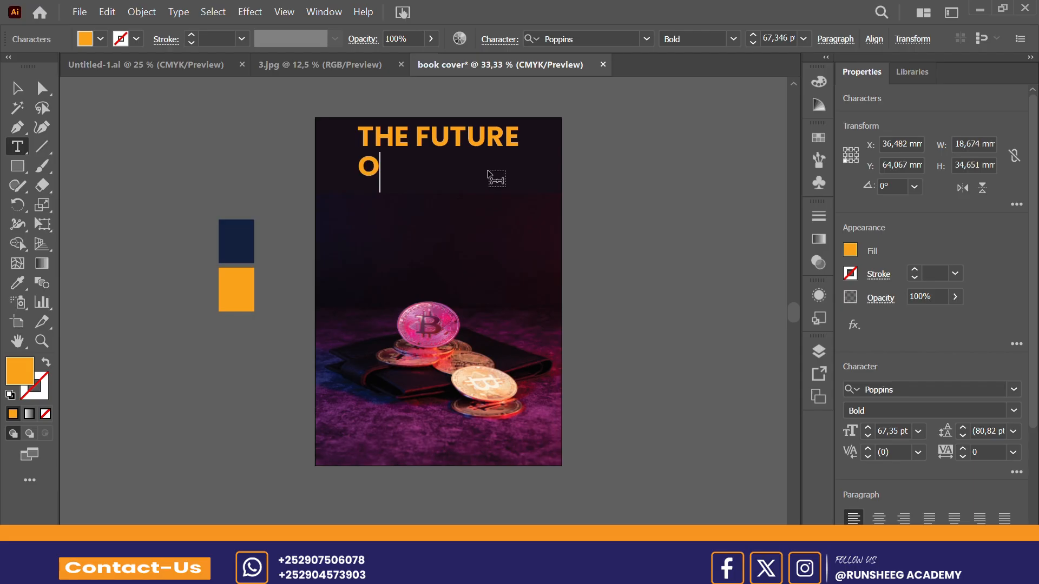
pyautogui.write('f Mon')
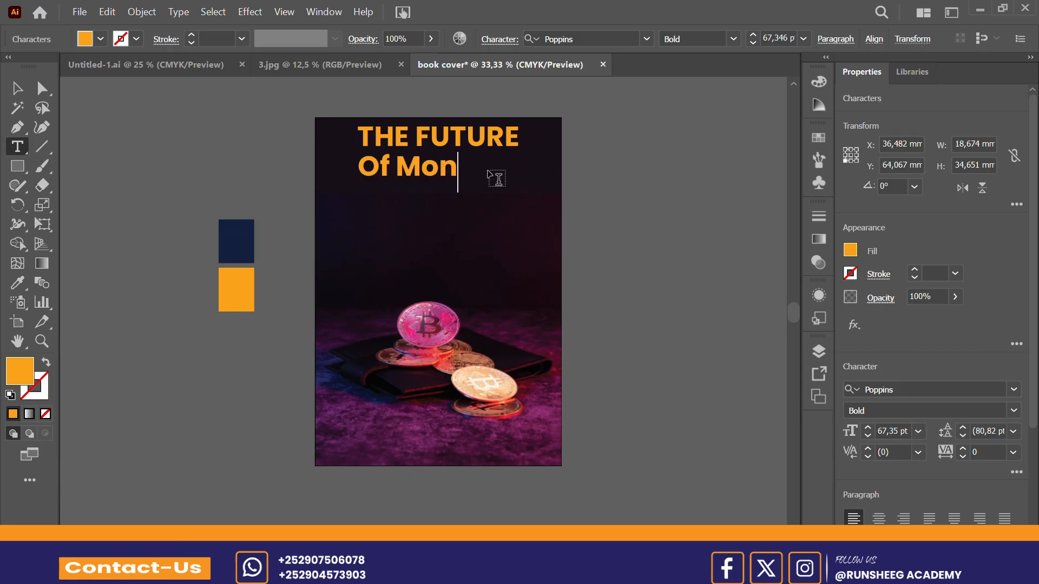
pyautogui.write('ey')
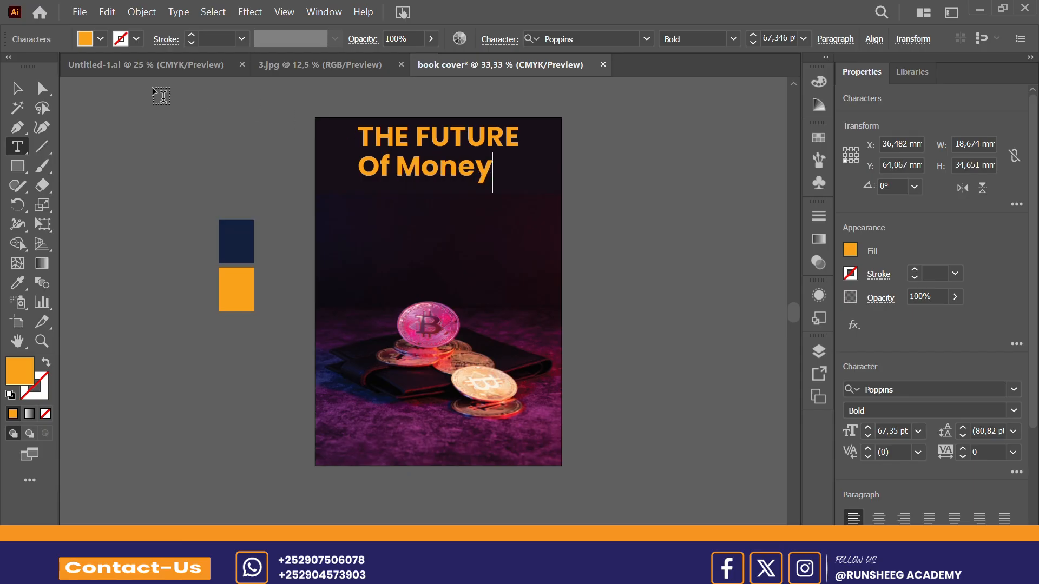
pyautogui.click(18, 88)
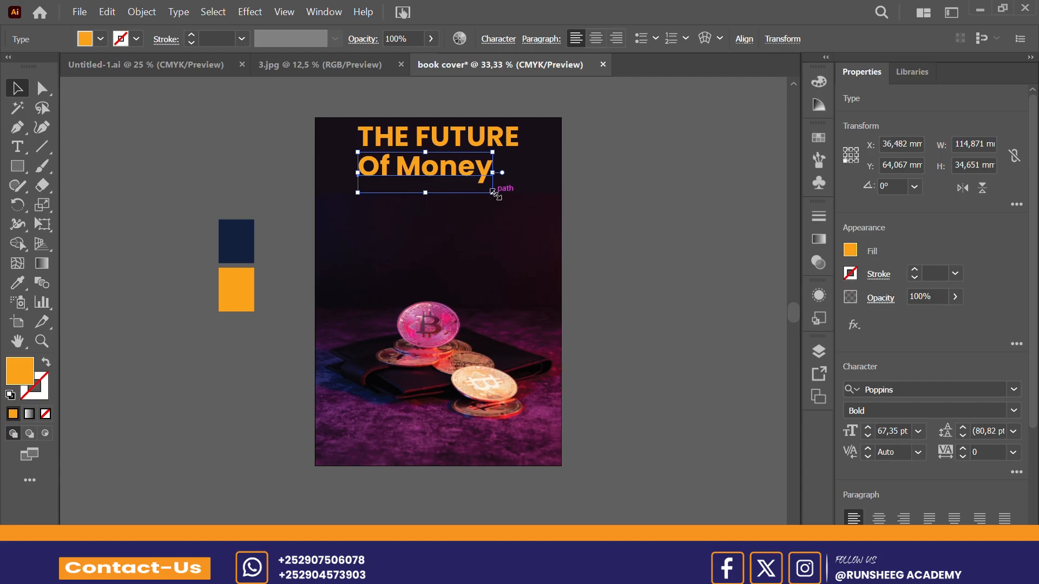
# Step: Scale the "Of Money" line down to about 57 pt and centre it horizontally on the artboard
pyautogui.moveTo(492, 192); pyautogui.dragTo(461, 173)
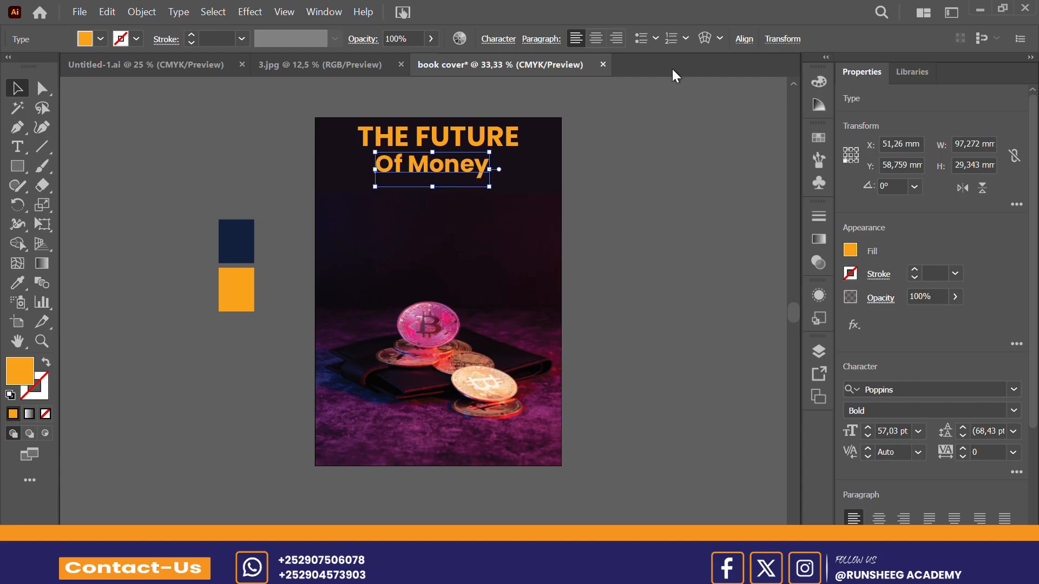
pyautogui.click(744, 41)
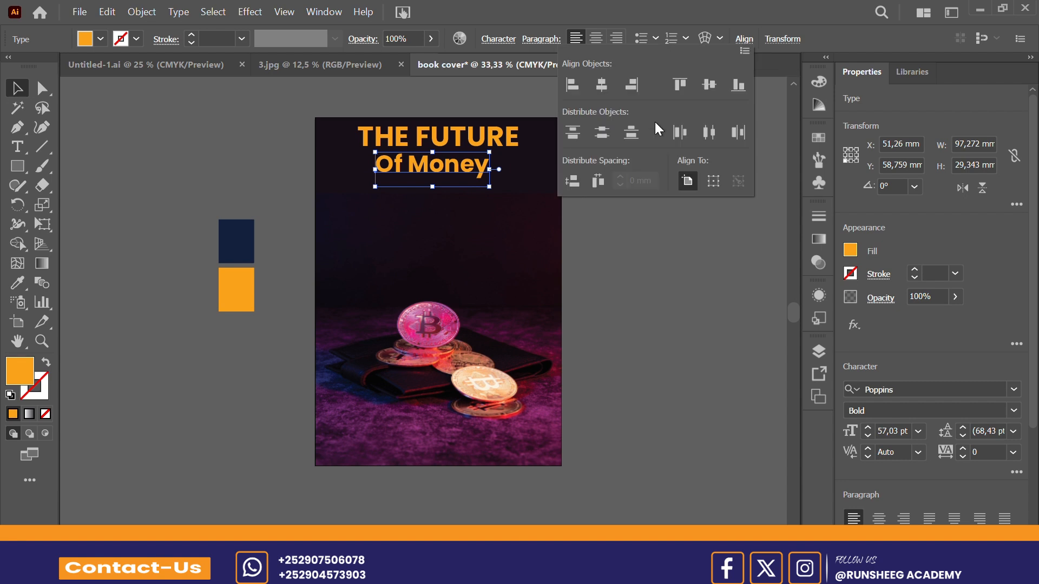
pyautogui.click(602, 92)
pyautogui.click(680, 307)
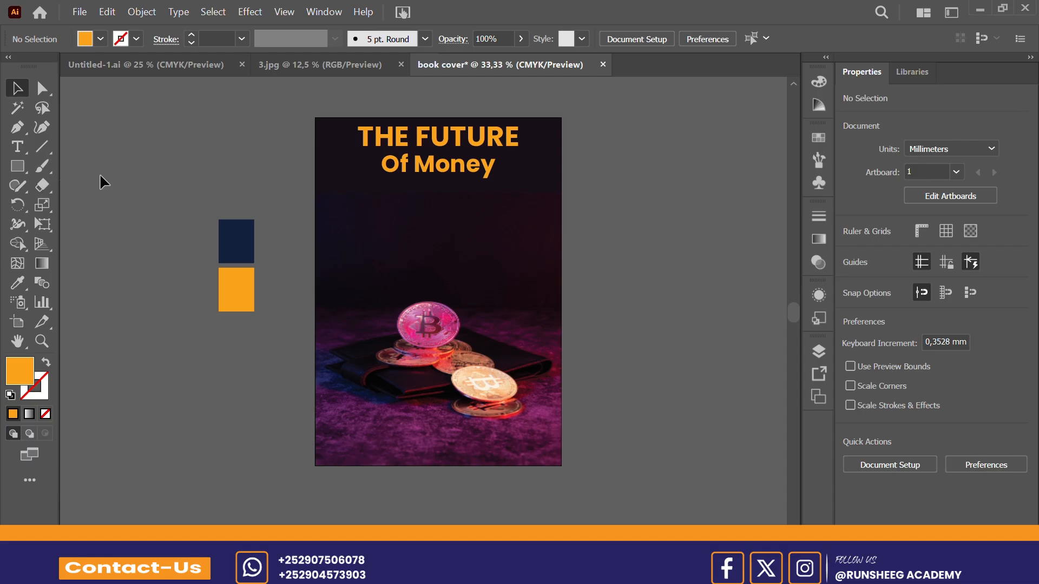
# Step: Add a point text object reading "Tarjumaan" on the lower part of the cover, below the wallet
pyautogui.click(18, 148)
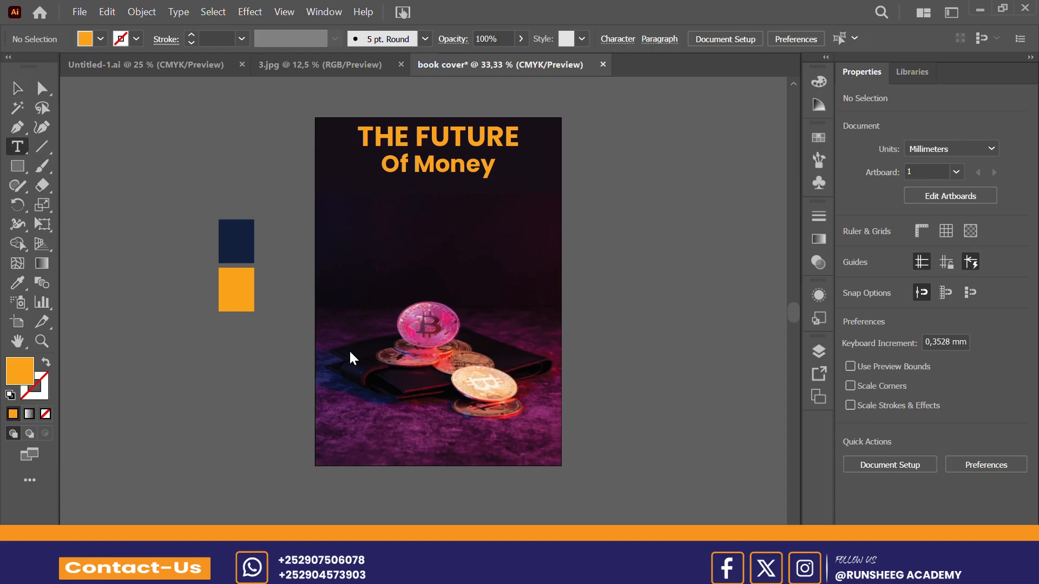
pyautogui.click(397, 414)
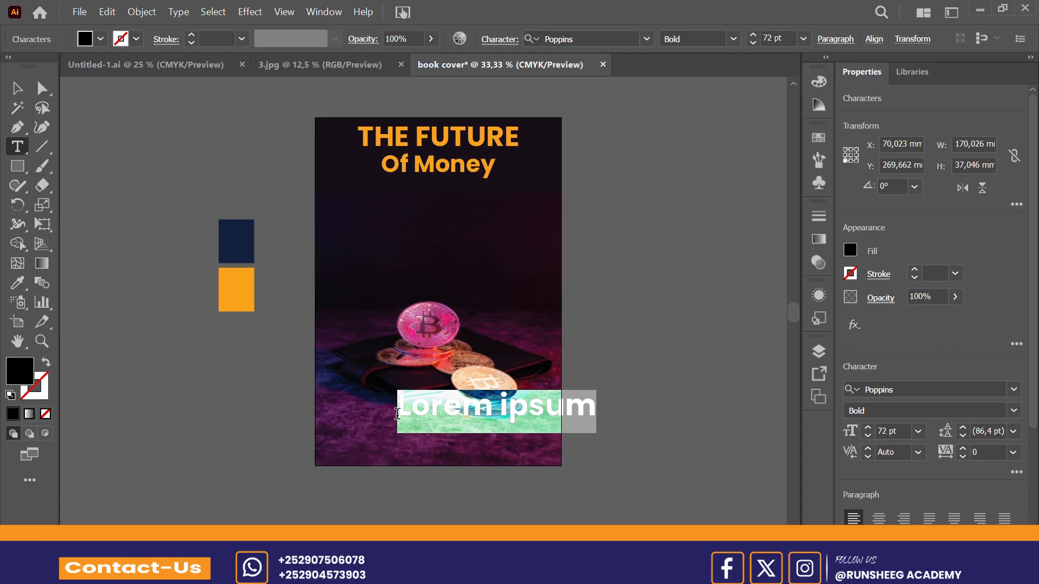
pyautogui.write('Ta')
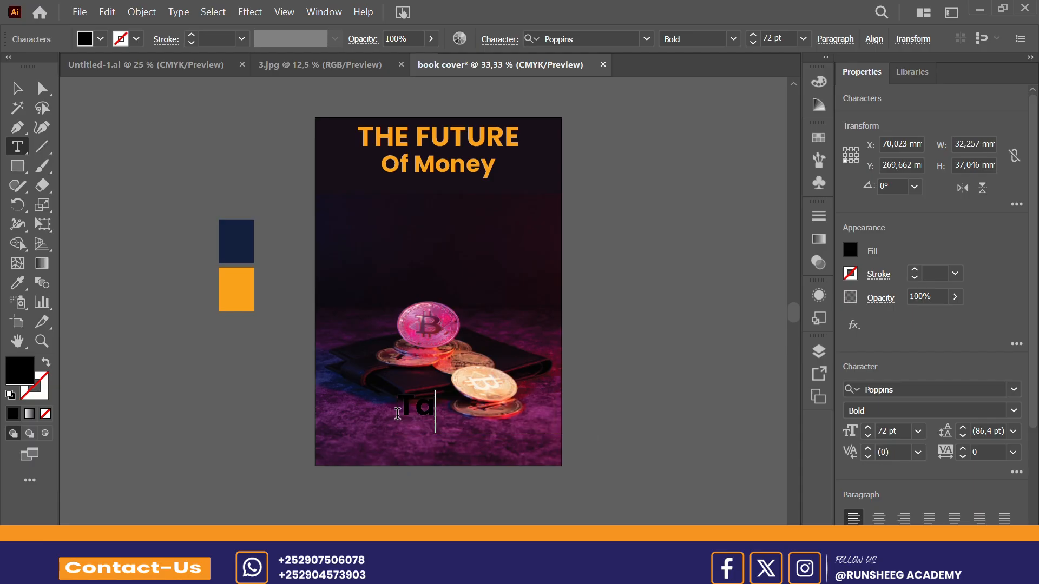
pyautogui.write('rjum')
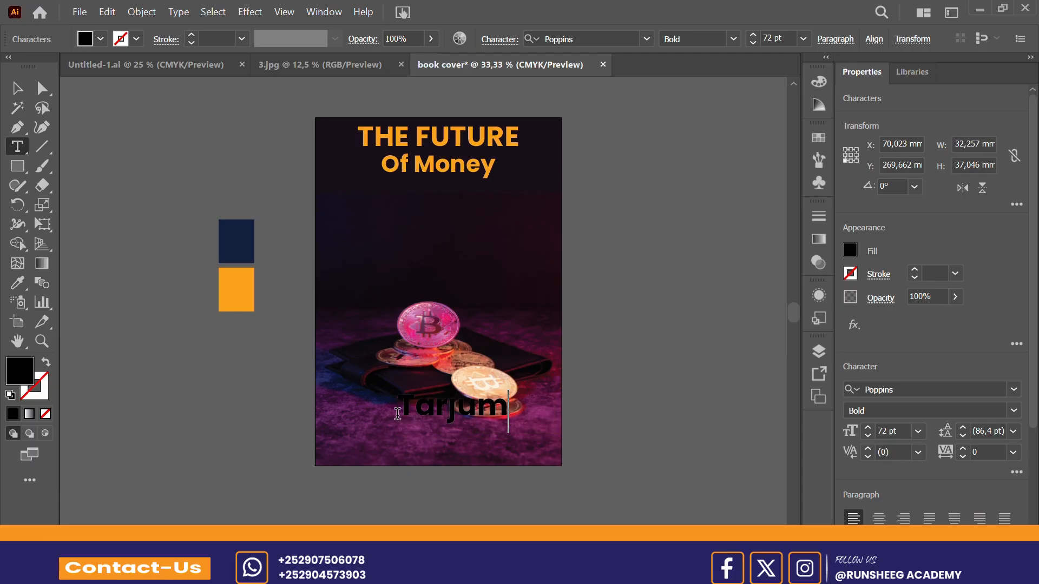
pyautogui.write('aan')
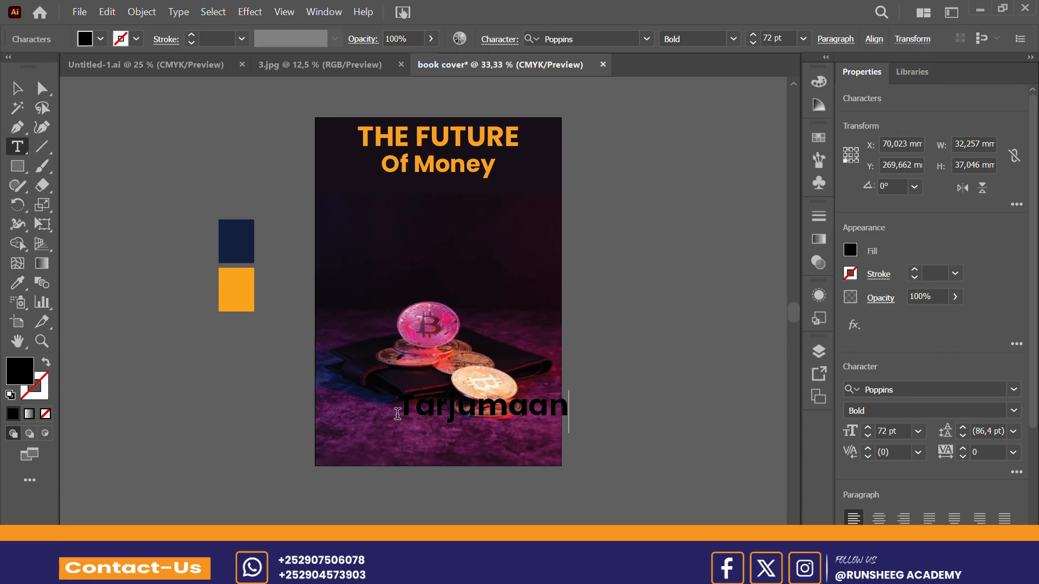
pyautogui.press('Escape')
# Step: Fill the "Tarjumaan" text with the orange sampled from the orange square using the Eyedropper
pyautogui.doubleClick(434, 425)
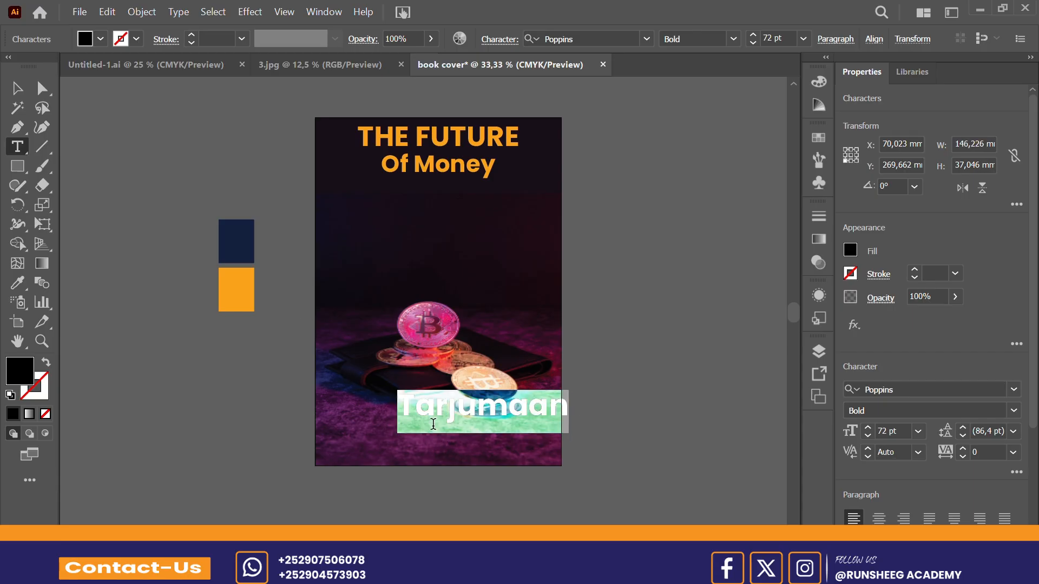
pyautogui.click(17, 282)
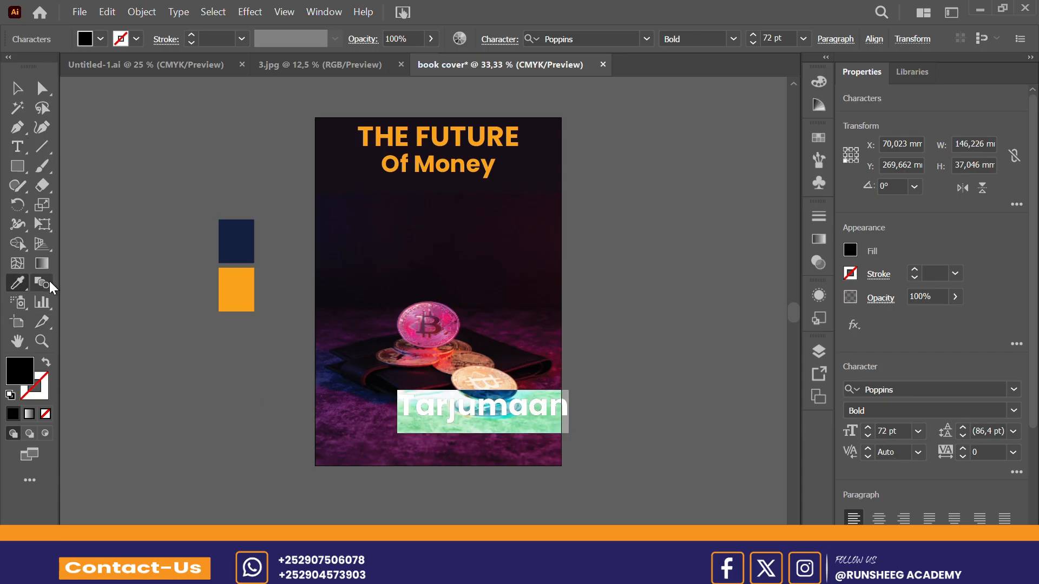
pyautogui.click(240, 294)
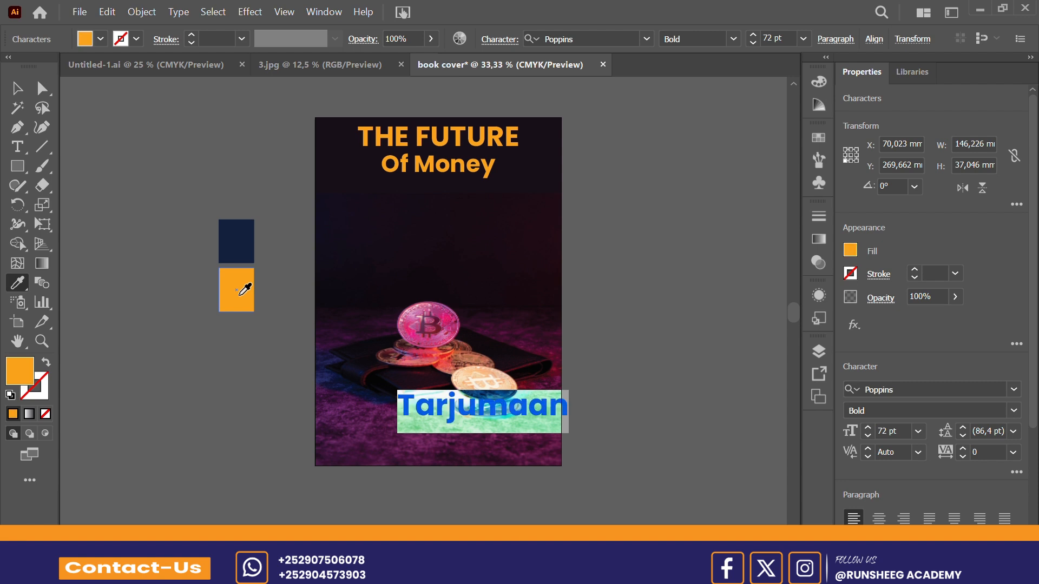
pyautogui.click(24, 91)
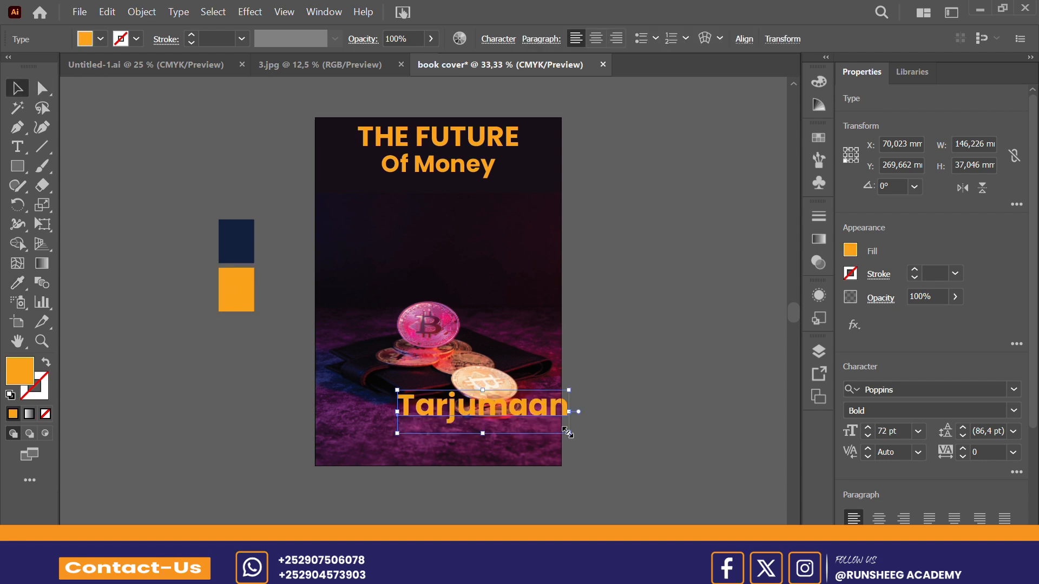
# Step: Scale the "Tarjumaan" text down to about 40 pt and centre it horizontally on the artboard
pyautogui.moveTo(567, 432); pyautogui.dragTo(461, 423)
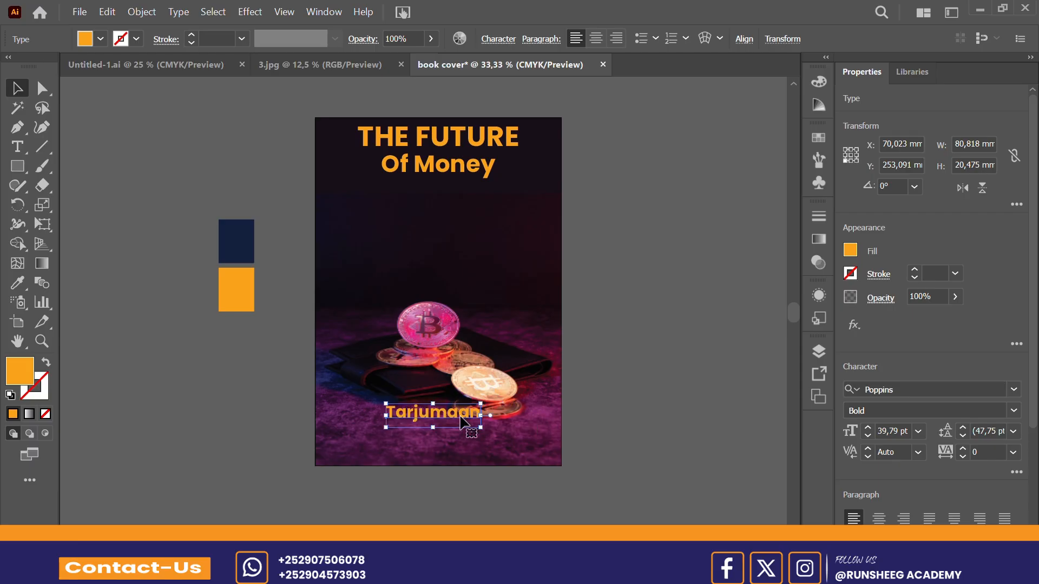
pyautogui.click(745, 40)
pyautogui.click(601, 87)
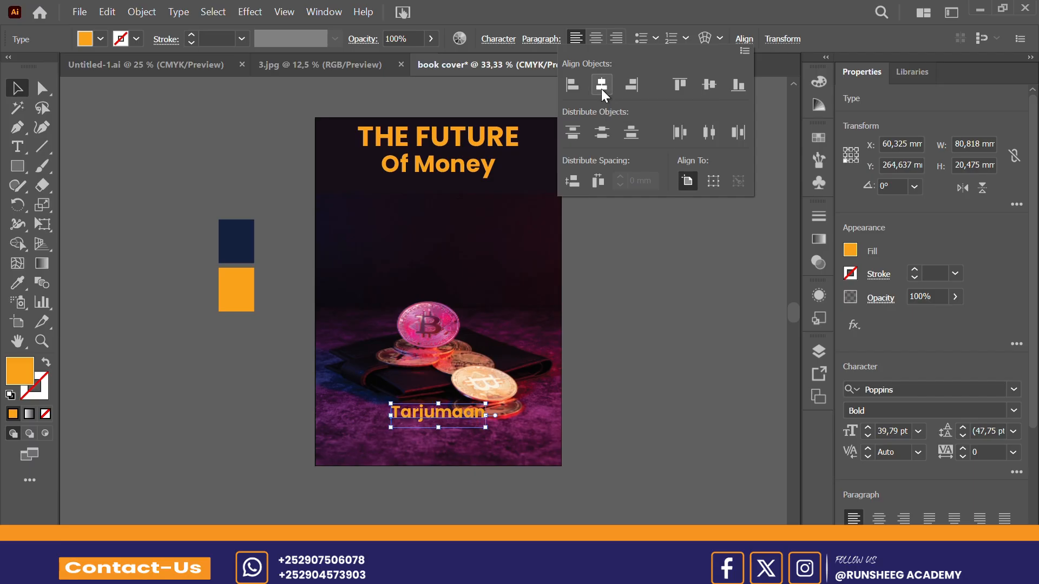
pyautogui.click(683, 300)
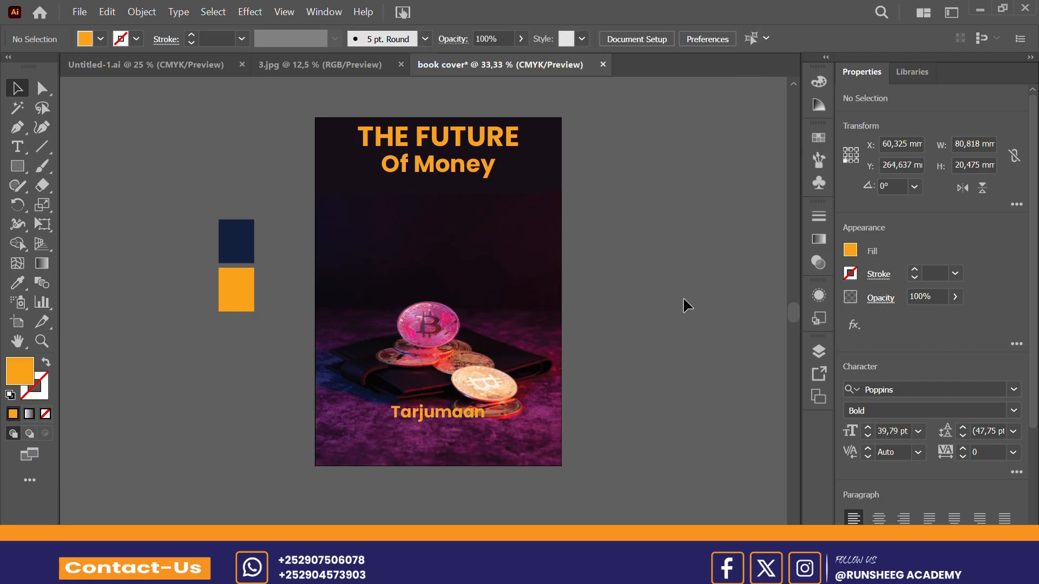
# Step: Move the "Tarjumaan" text slightly lower on the cover, keeping it horizontally centred
pyautogui.click(465, 416)
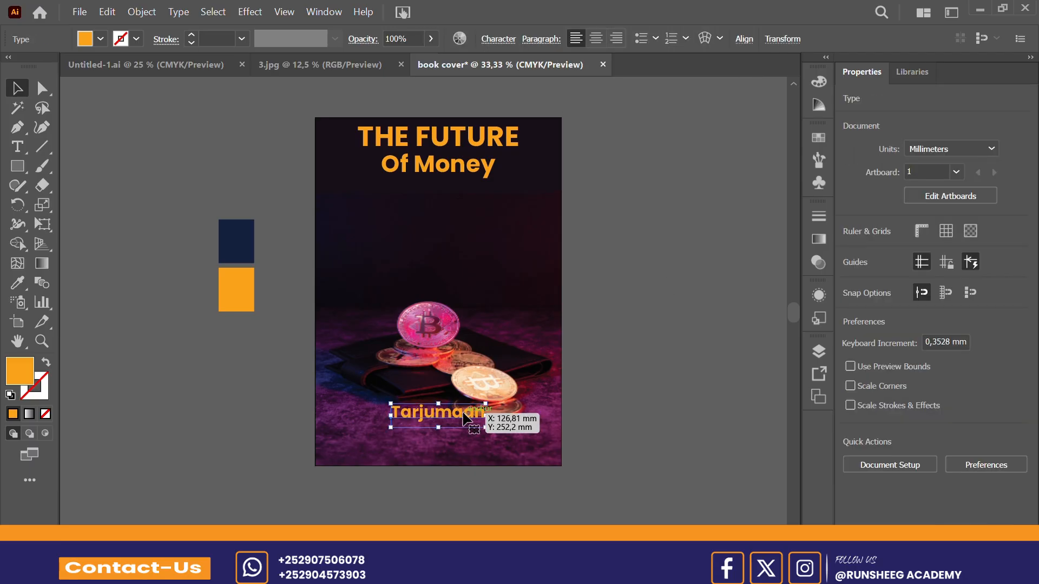
pyautogui.moveTo(464, 418); pyautogui.dragTo(464, 422)
pyautogui.click(604, 382)
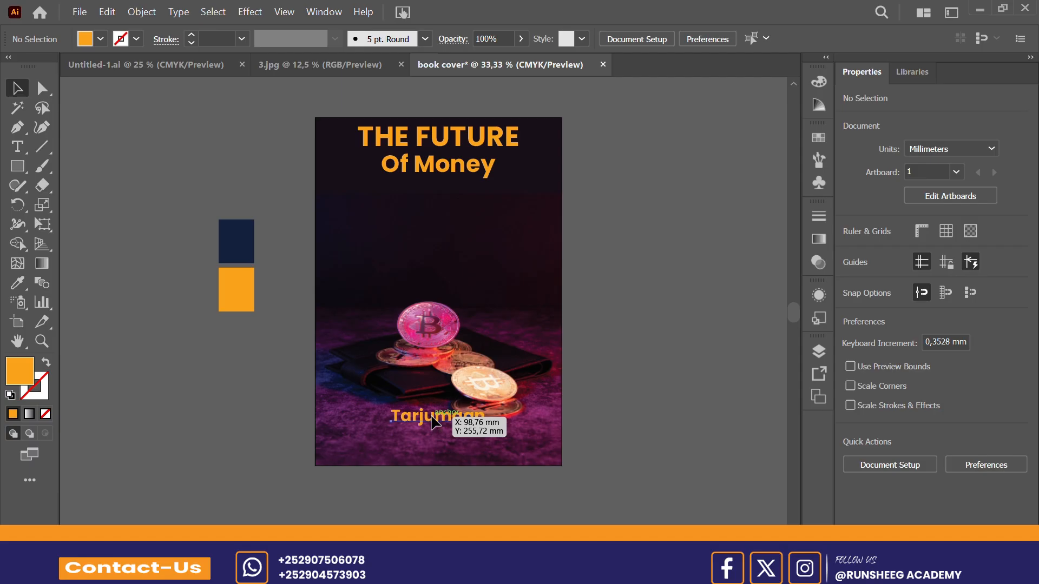
# Step: Duplicate the "Tarjumaan" text directly below itself and replace the copy's text with the translator's full name
pyautogui.moveTo(435, 421); pyautogui.dragTo(435, 439)
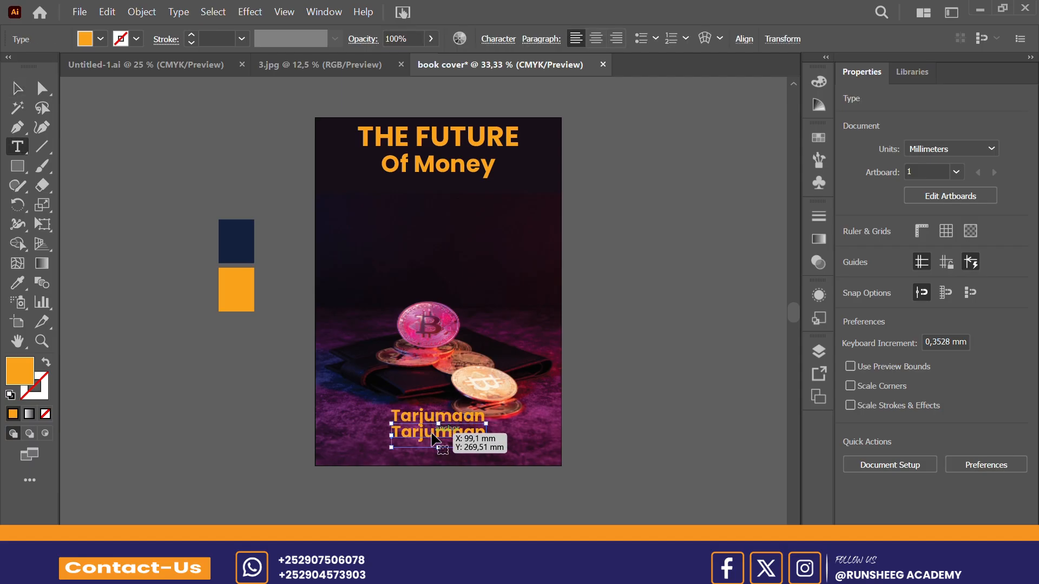
pyautogui.doubleClick(435, 431)
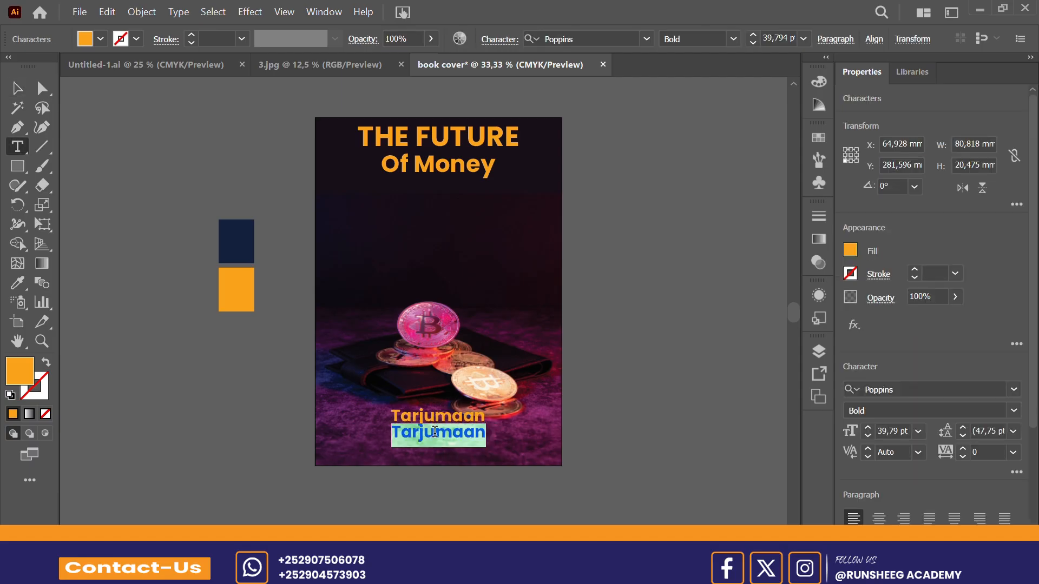
pyautogui.write('m')
pyautogui.press('BackSpace')
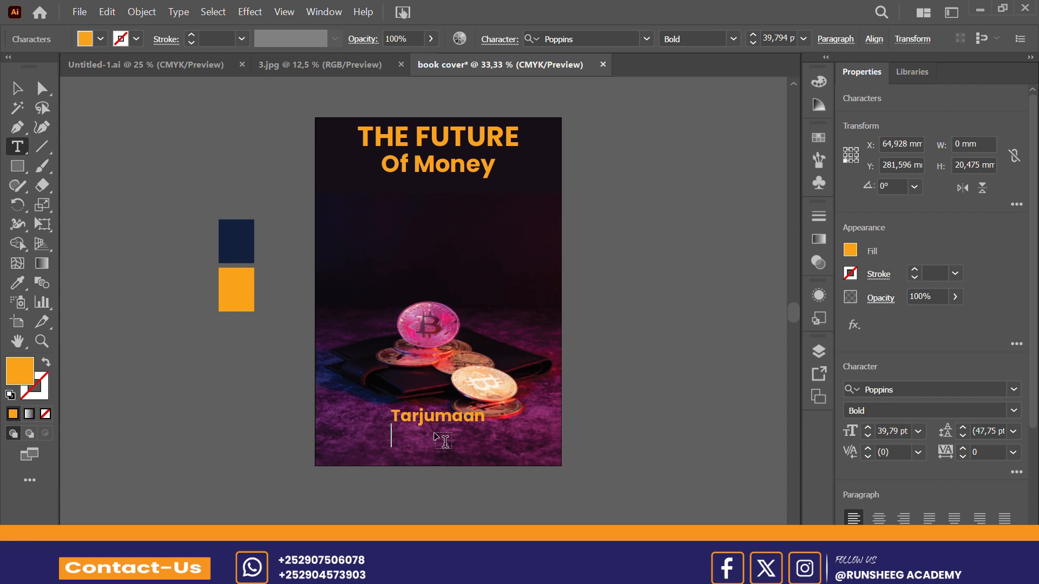
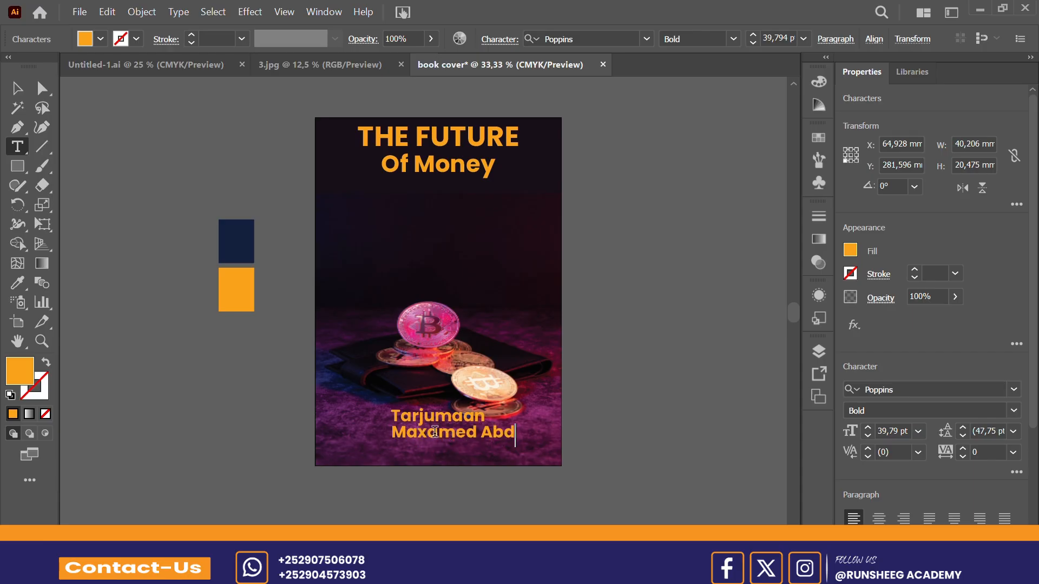
pyautogui.click(12, 89)
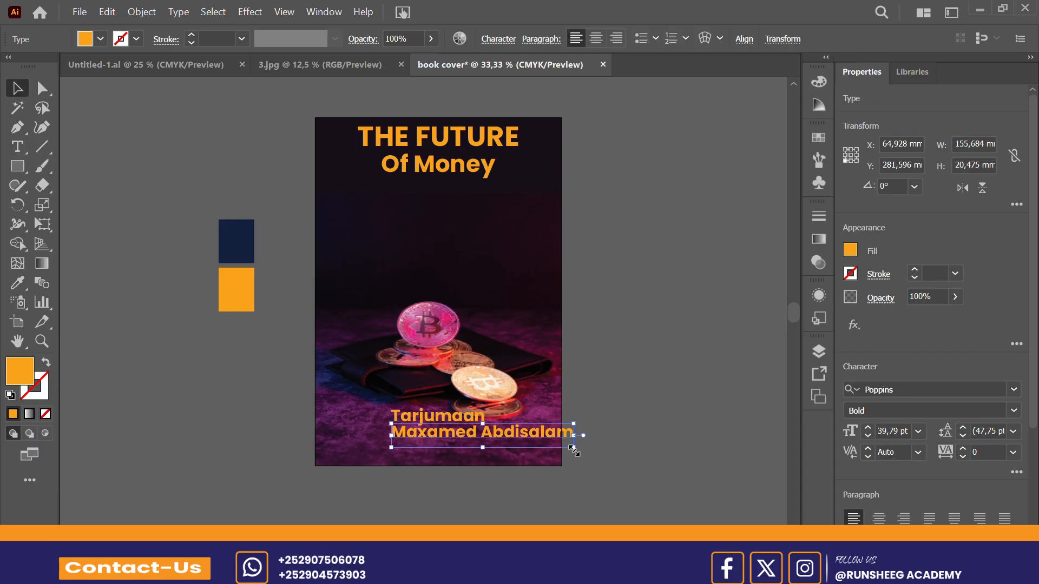
# Step: Scale the translator's name down proportionally to about 31 pt and centre it horizontally on the artboard
pyautogui.moveTo(572, 448); pyautogui.dragTo(543, 451)
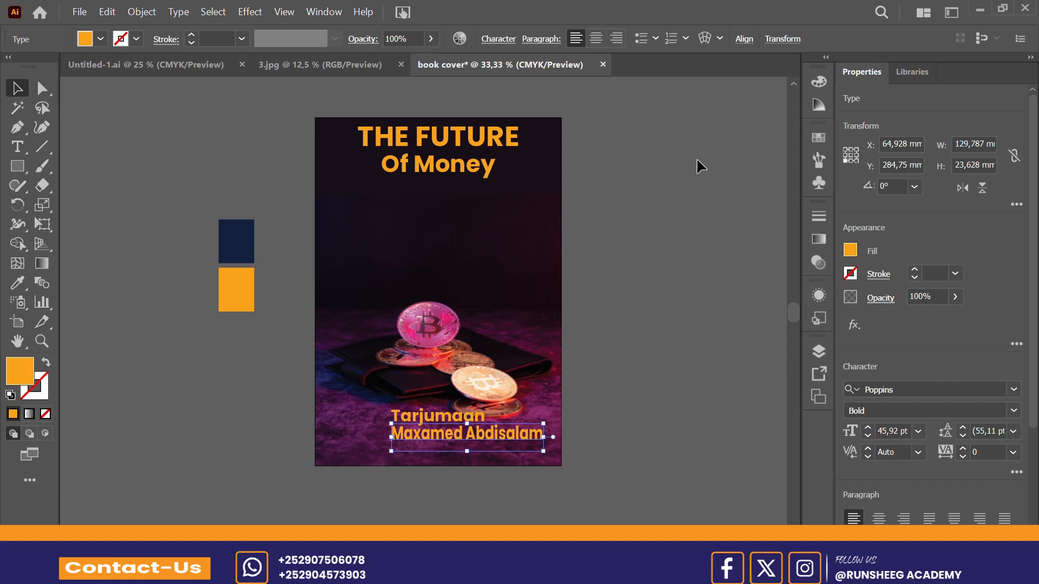
pyautogui.hotkey('ctrl', 'z')
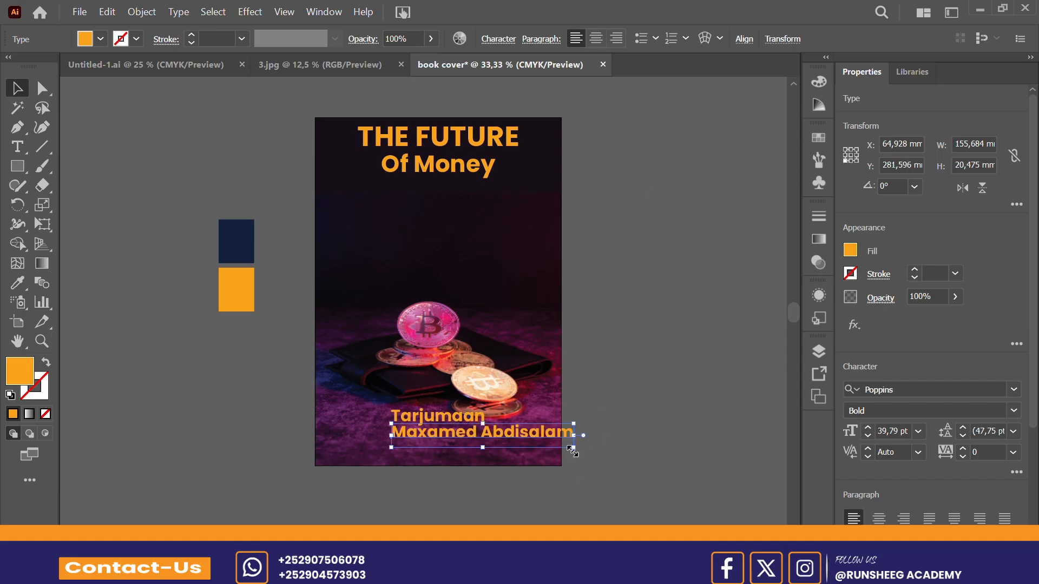
pyautogui.moveTo(572, 448); pyautogui.dragTo(536, 444)
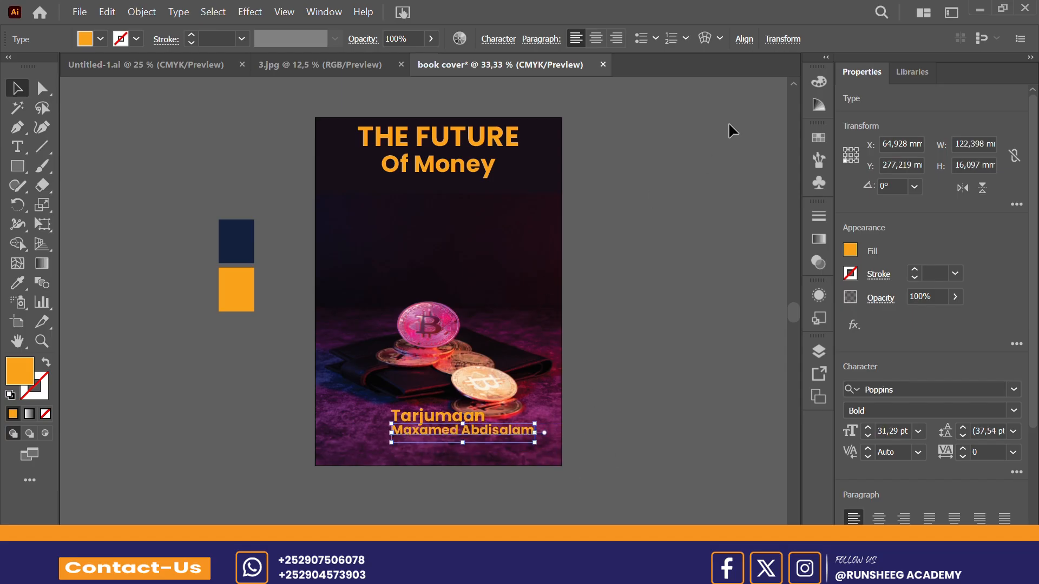
pyautogui.click(744, 39)
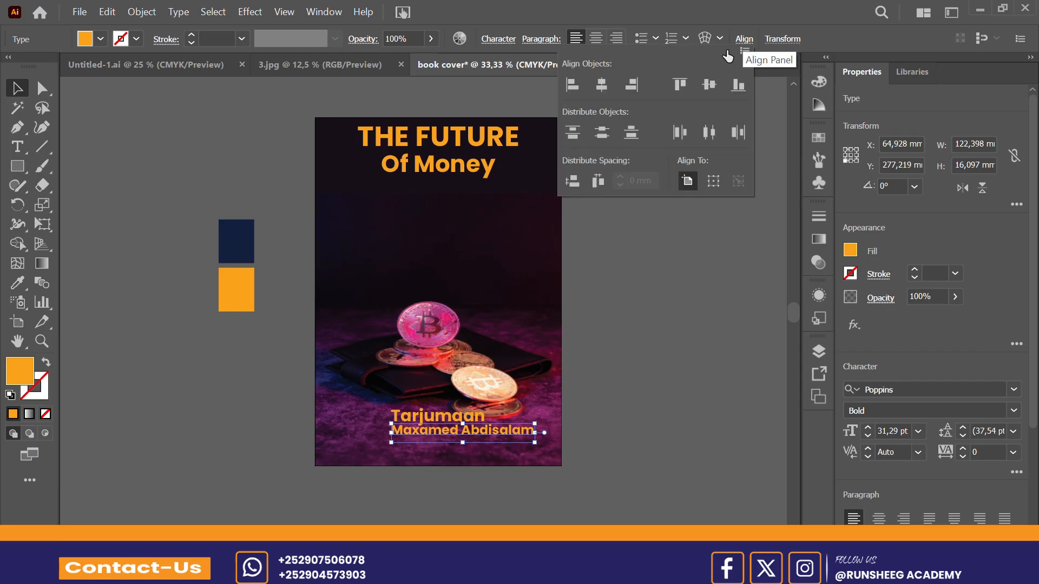
pyautogui.click(602, 87)
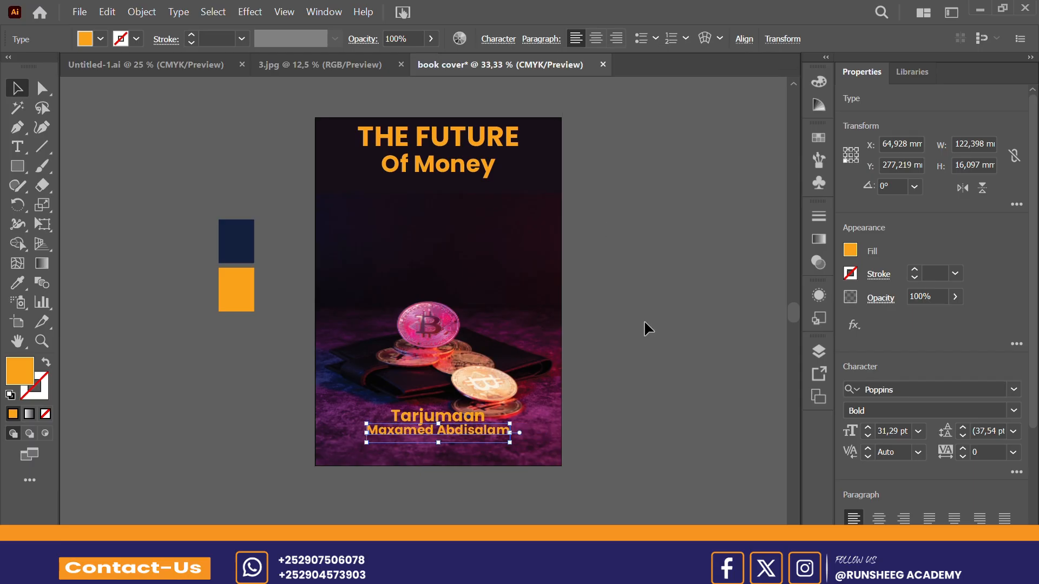
pyautogui.click(690, 342)
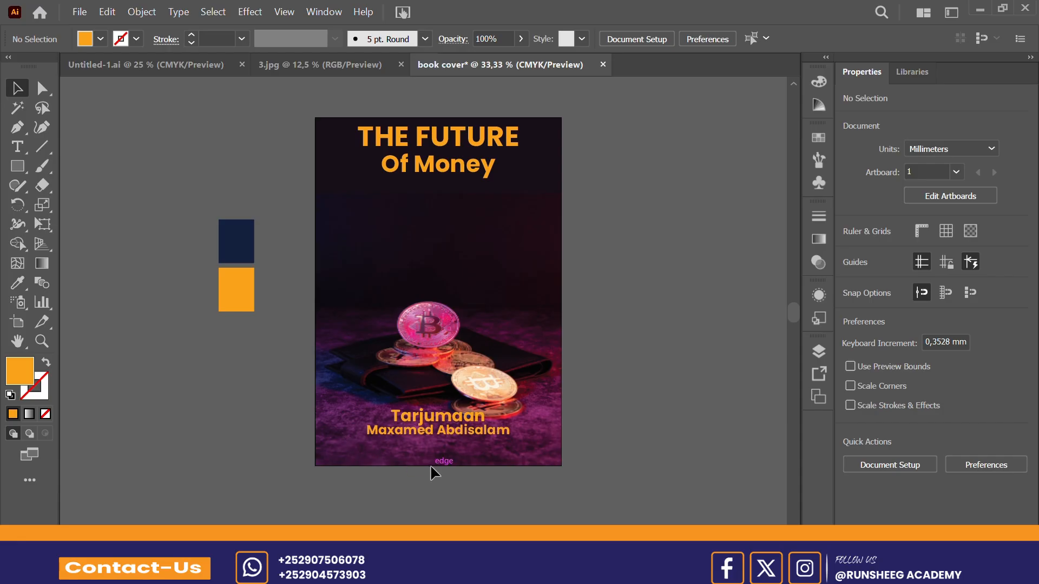
# Step: Draw an orange rectangle about 125 × 13 mm below the translator's name near the cover's lower edge
pyautogui.click(16, 166)
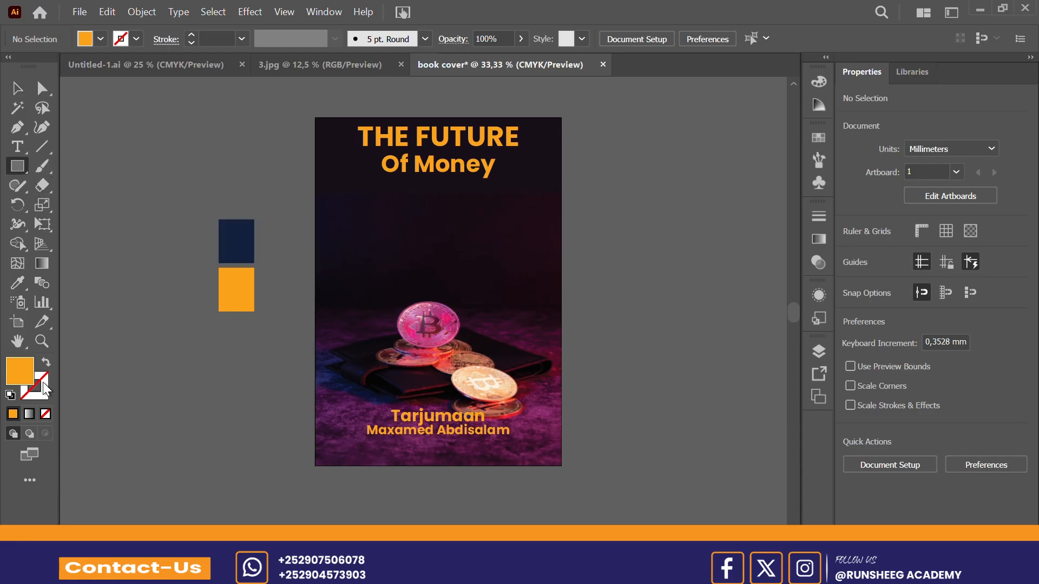
pyautogui.moveTo(368, 444); pyautogui.dragTo(514, 459)
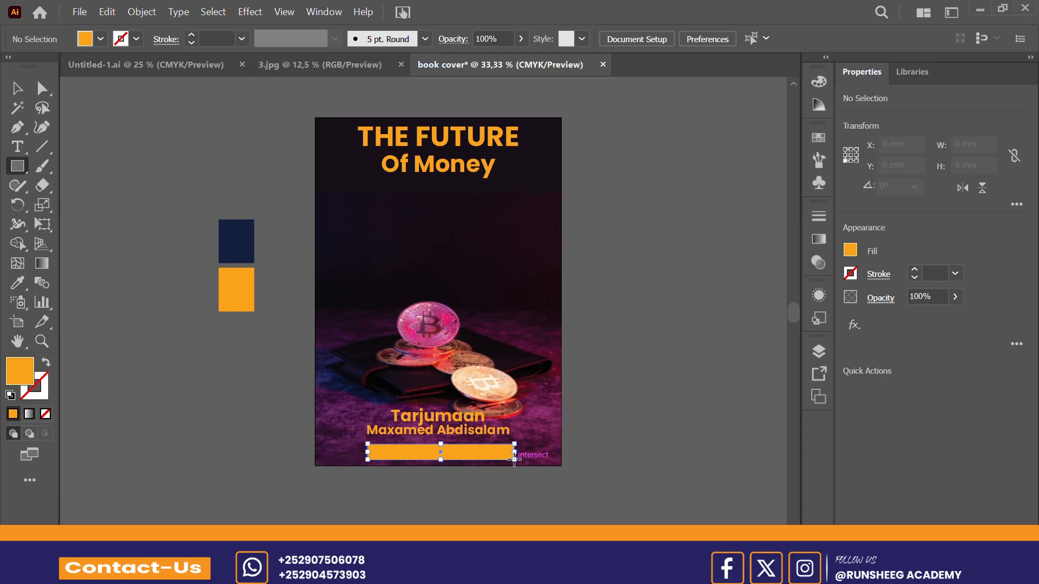
pyautogui.hotkey('ctrl', '+')
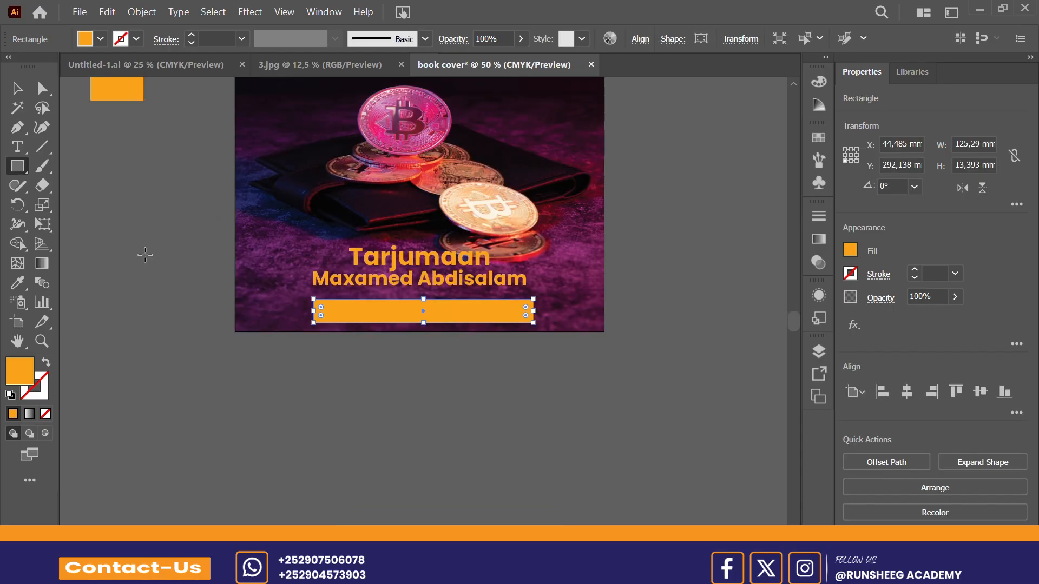
pyautogui.click(16, 89)
pyautogui.click(414, 439)
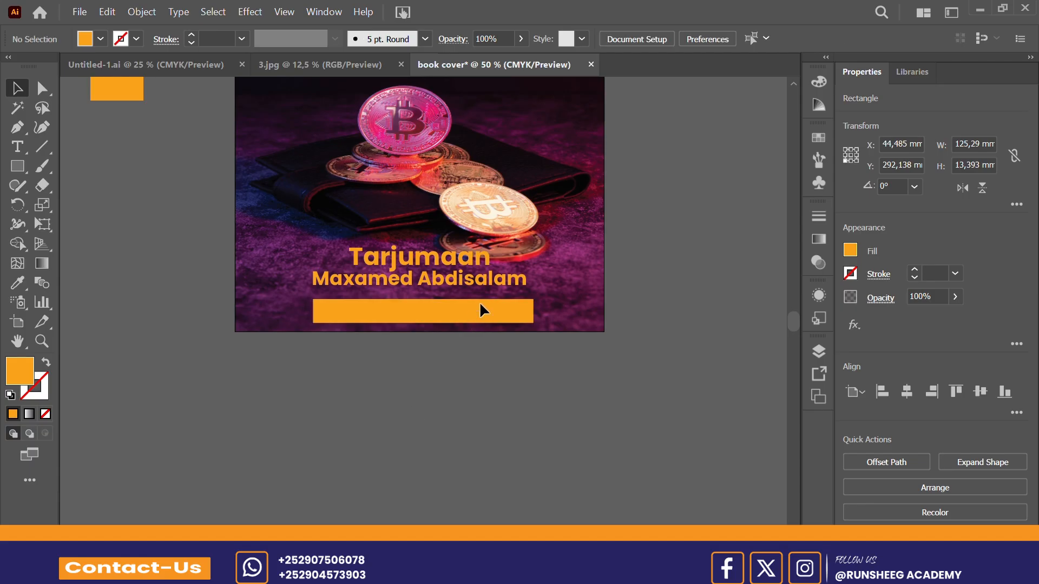
# Step: Move "Tarjumaan" and the translator's name down together so they sit just above the orange bar
pyautogui.click(475, 289)
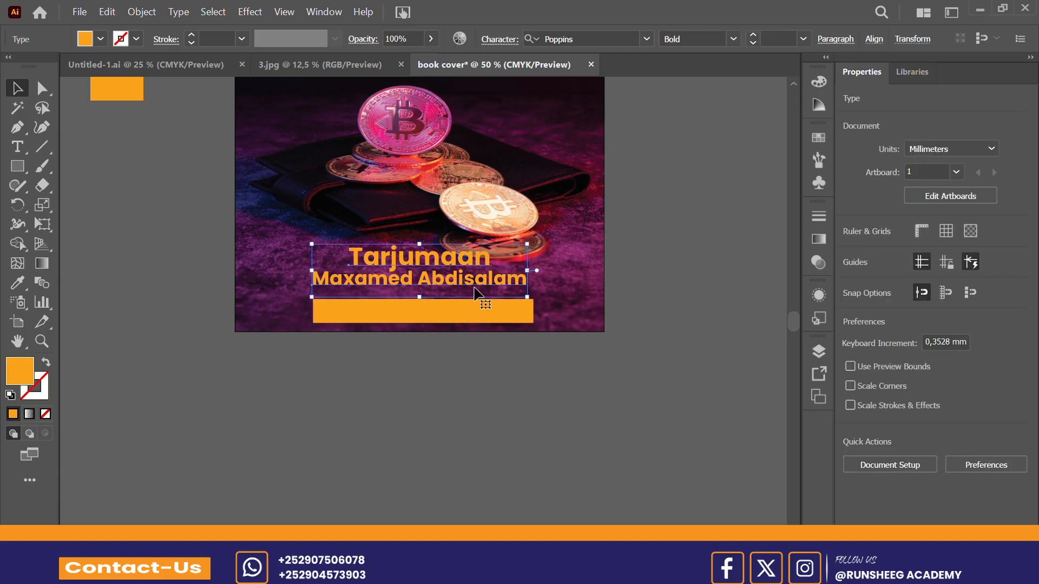
pyautogui.moveTo(476, 295); pyautogui.dragTo(478, 298)
pyautogui.moveTo(462, 260); pyautogui.dragTo(463, 262)
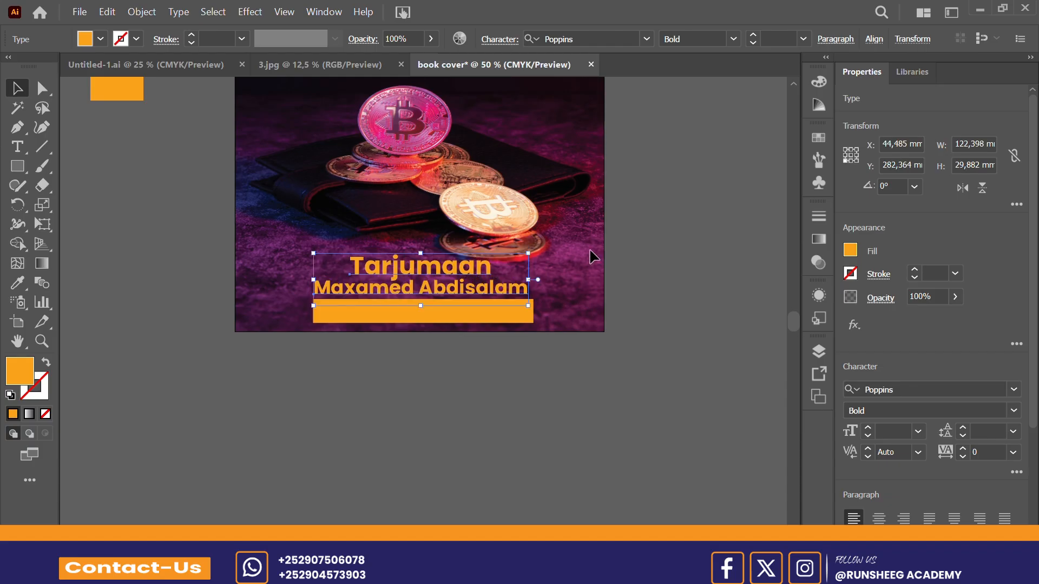
pyautogui.click(669, 244)
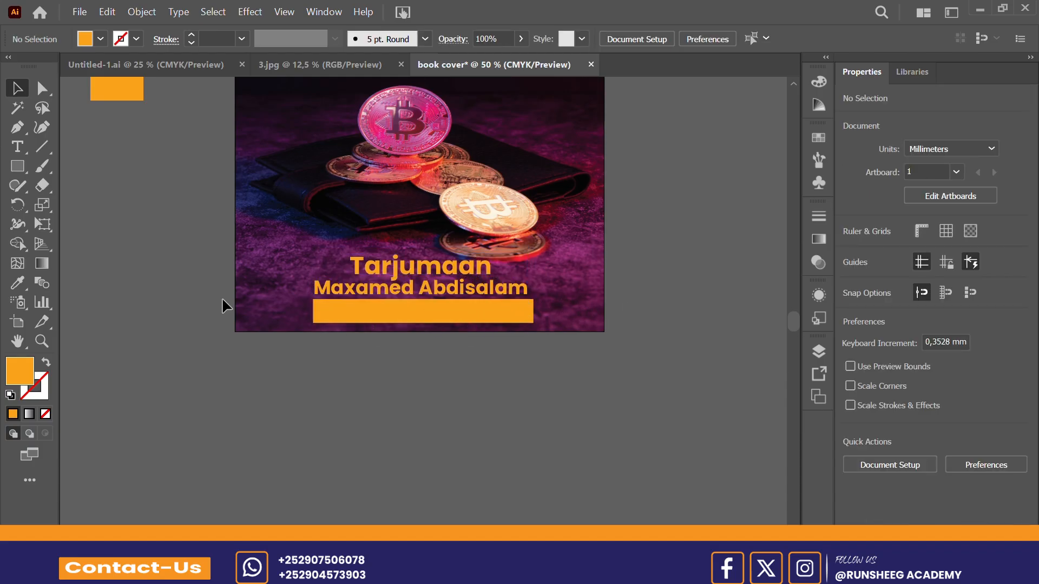
# Step: Centre the orange bar horizontally on the artboard
pyautogui.click(474, 318)
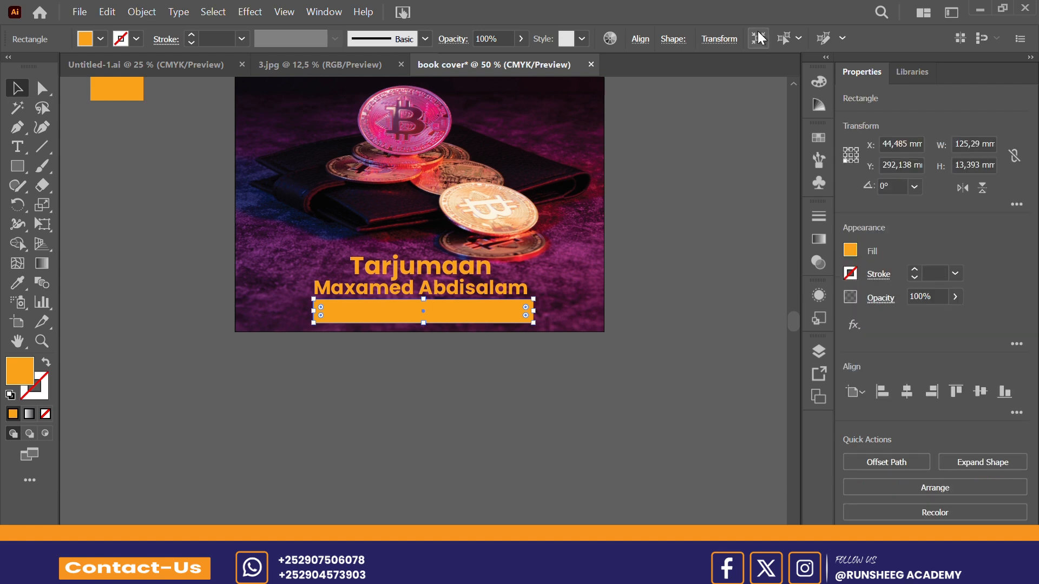
pyautogui.click(639, 39)
pyautogui.click(501, 86)
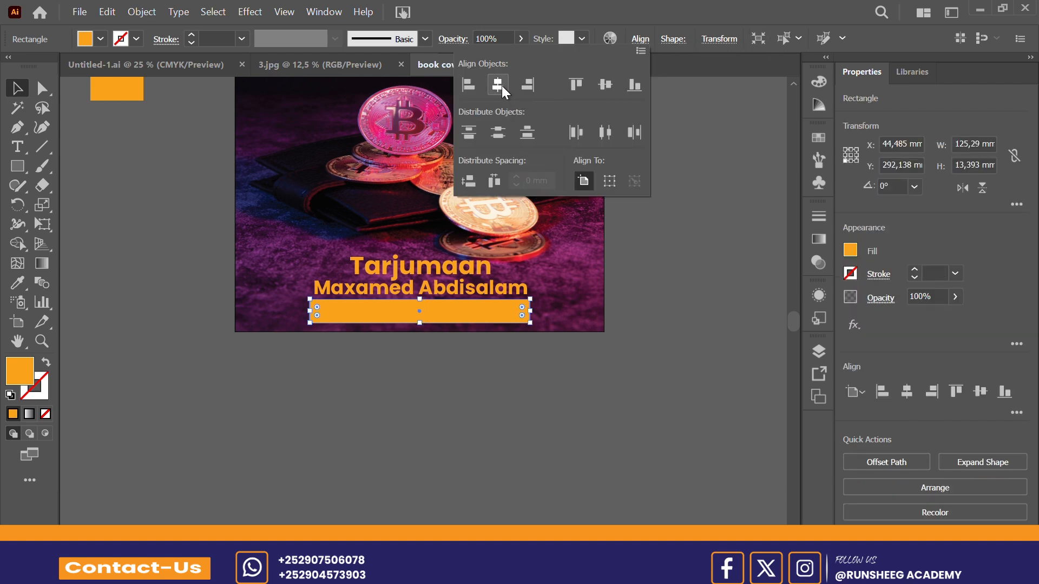
pyautogui.click(739, 271)
pyautogui.click(738, 268)
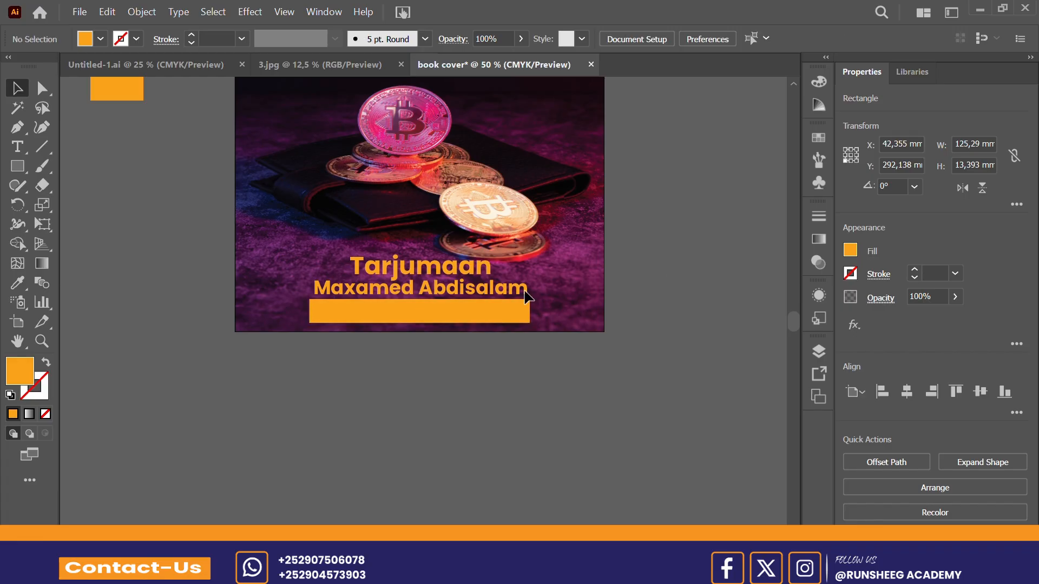
# Step: Draw a thin orange strip about 51 × 7 mm from the bar's right end to the artboard's right edge, vertically centred on the bar
pyautogui.click(21, 163)
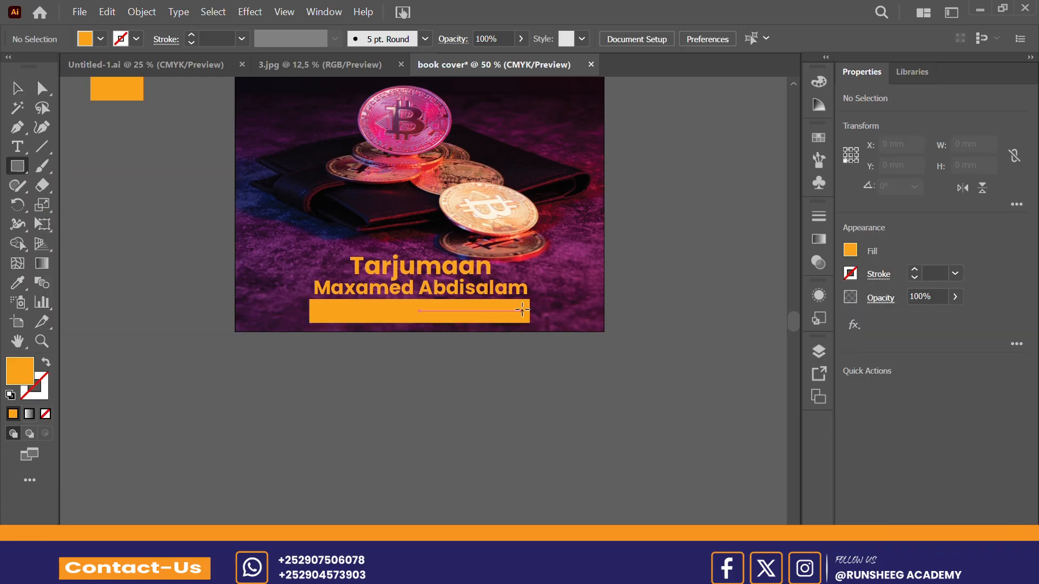
pyautogui.moveTo(521, 311); pyautogui.dragTo(629, 323)
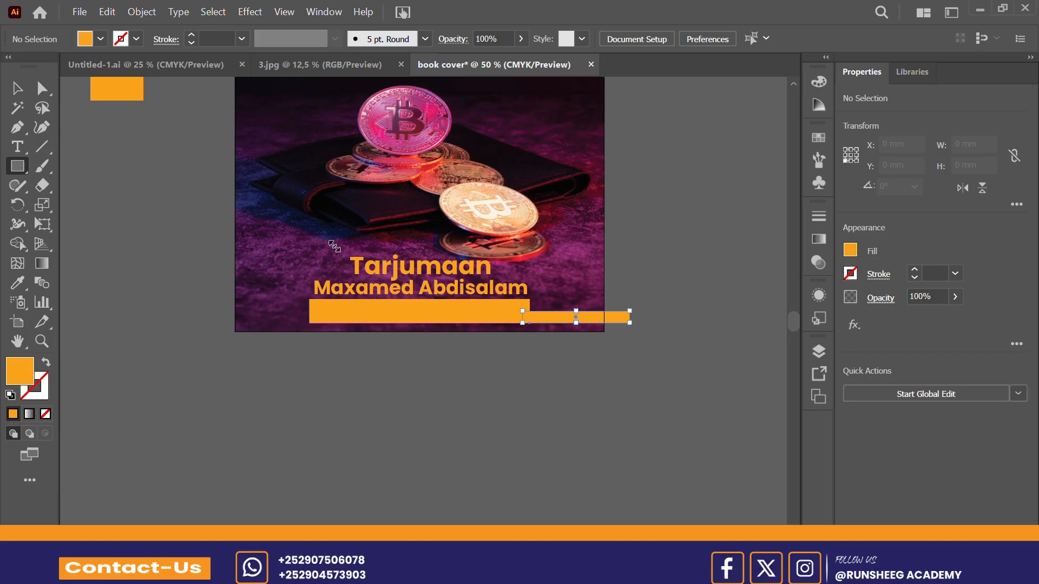
pyautogui.click(16, 88)
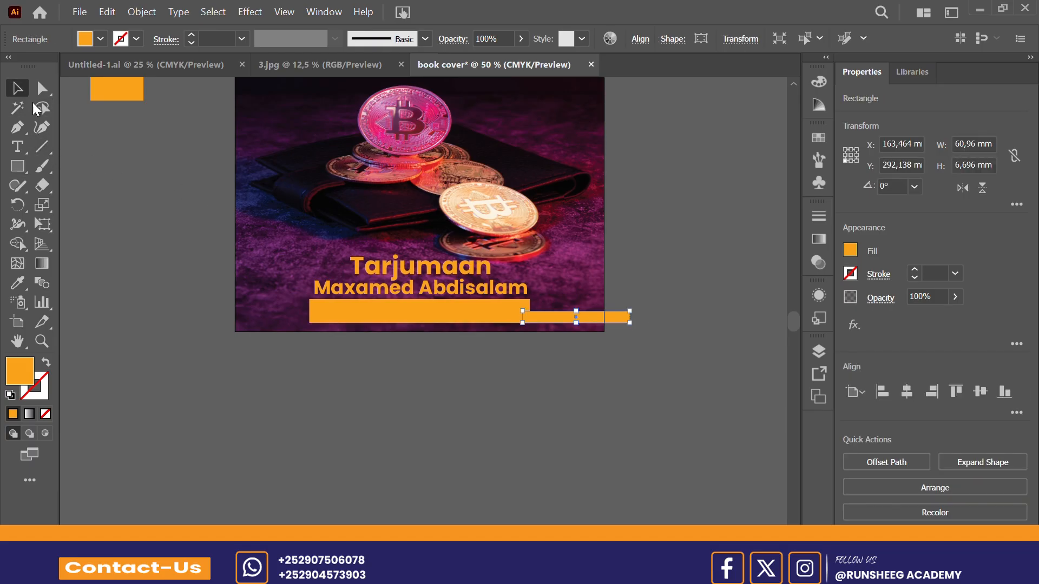
pyautogui.moveTo(607, 318); pyautogui.dragTo(602, 318)
pyautogui.click(652, 329)
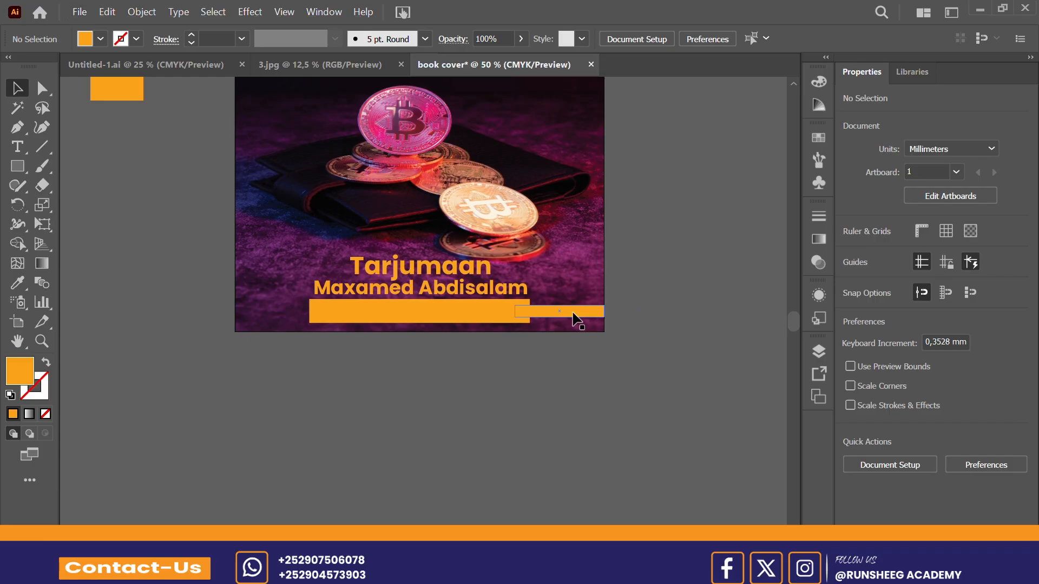
# Step: Duplicate the thin orange strip to the bar's other side, flush with the artboard's left edge
pyautogui.click(572, 312)
pyautogui.moveTo(574, 317); pyautogui.dragTo(293, 314)
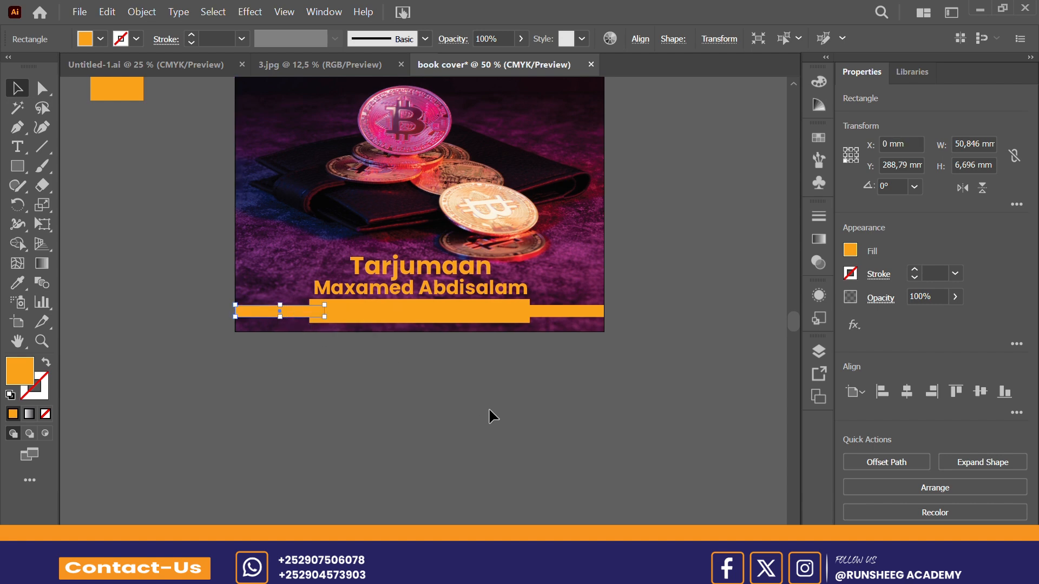
pyautogui.click(488, 407)
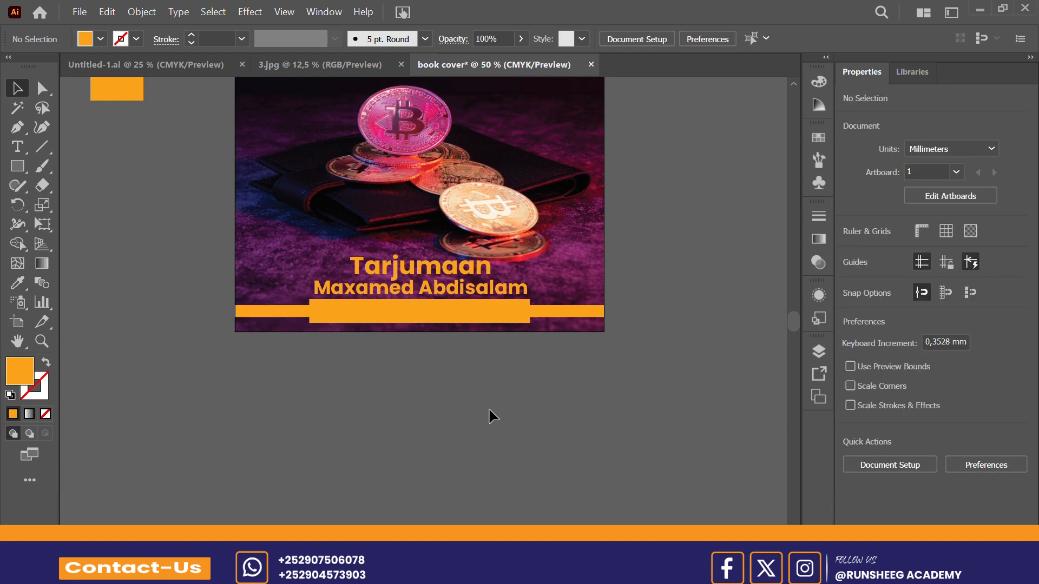
# Step: Merge the thick orange bar and the thin strip at its right end into one shape with the Shape Builder tool
pyautogui.moveTo(631, 297); pyautogui.dragTo(525, 335)
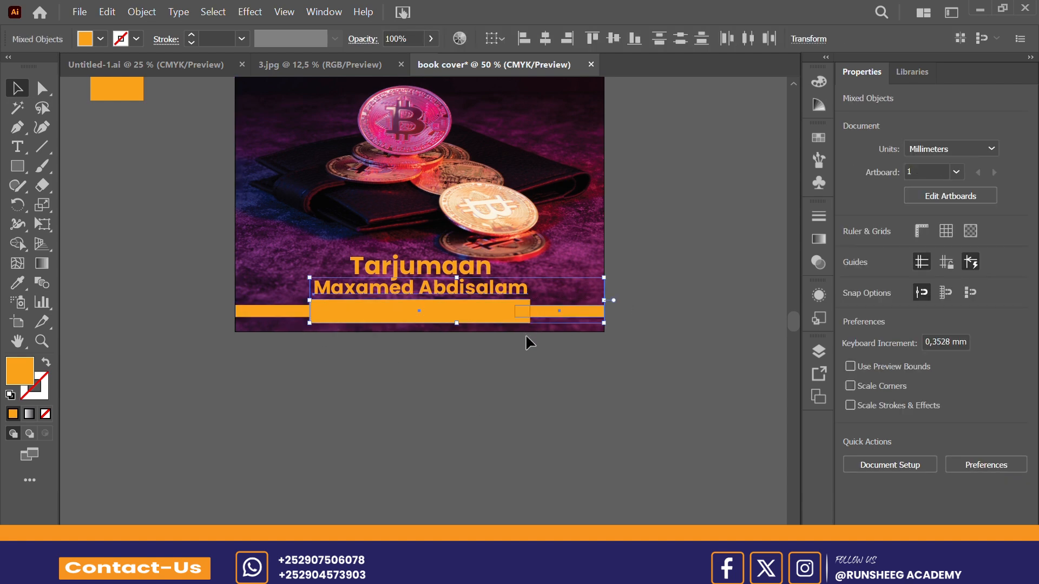
pyautogui.click(530, 368)
pyautogui.moveTo(527, 343); pyautogui.dragTo(525, 344)
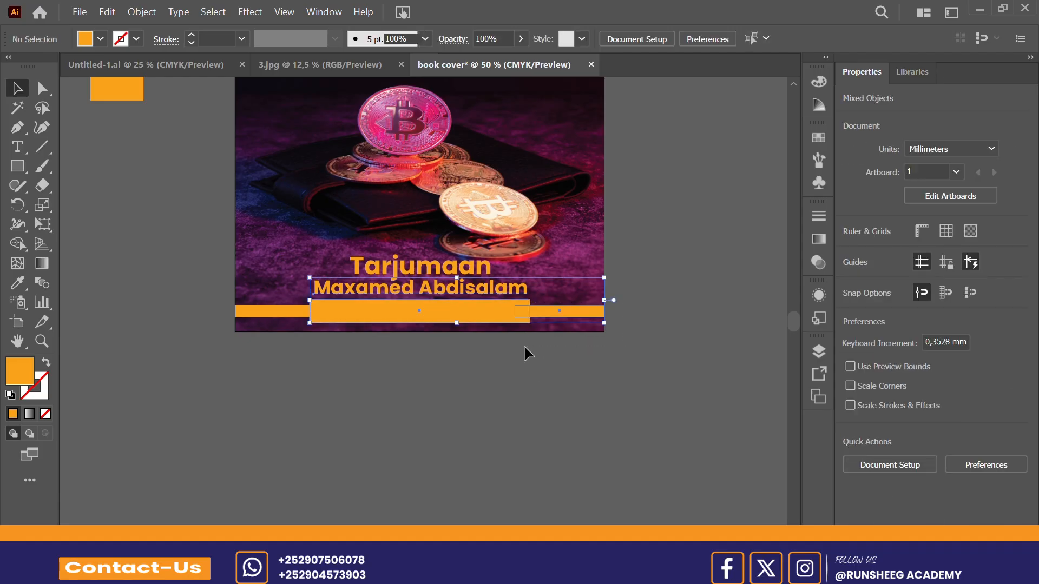
pyautogui.click(25, 246)
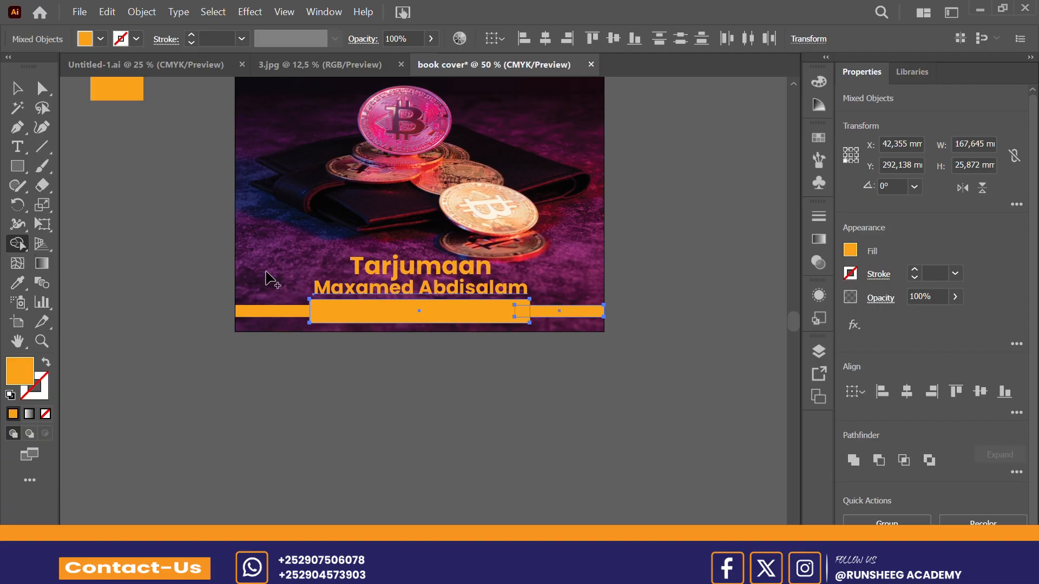
pyautogui.click(538, 314)
pyautogui.hotkey('ctrl', 'z')
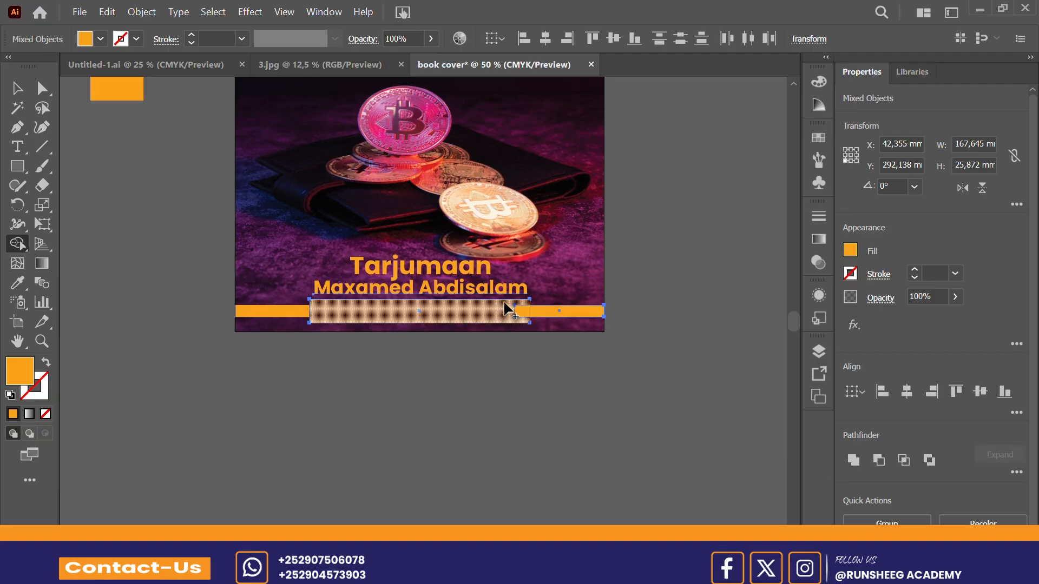
pyautogui.click(543, 320)
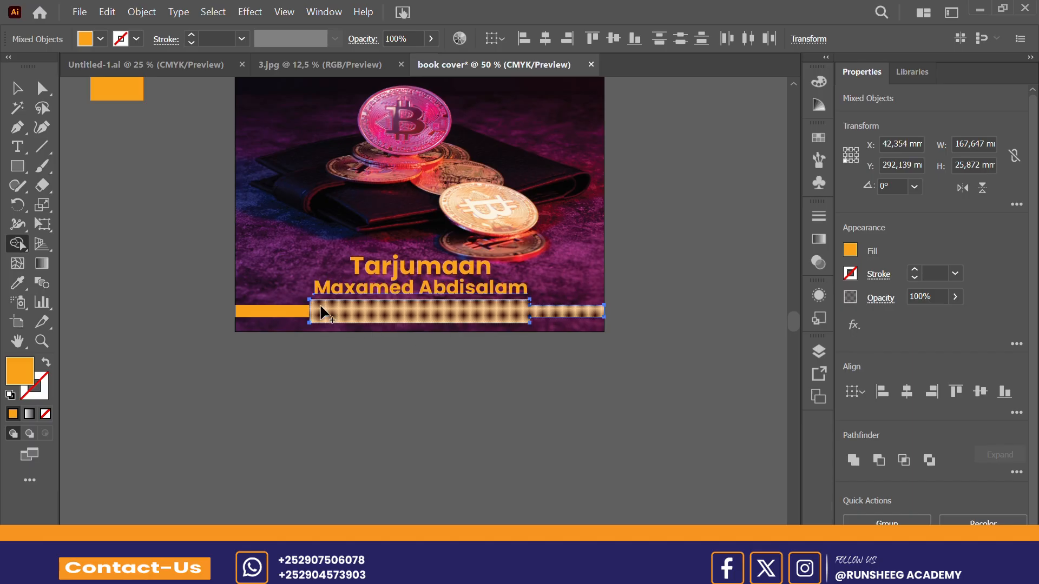
pyautogui.click(13, 93)
pyautogui.click(161, 346)
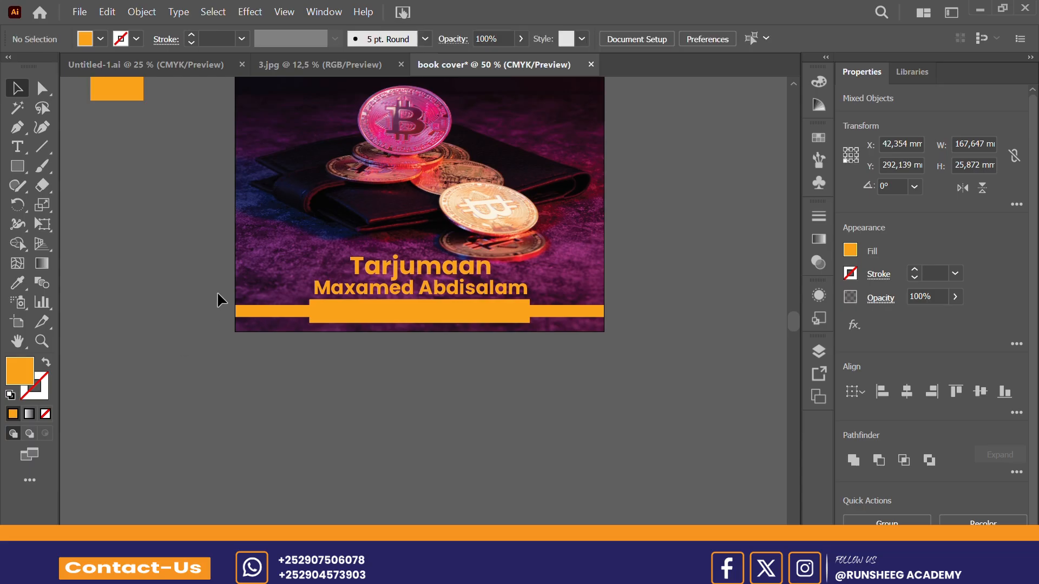
# Step: Merge the thin strip at the orange bar's left end into the bar with the Shape Builder tool
pyautogui.moveTo(299, 349); pyautogui.dragTo(317, 347)
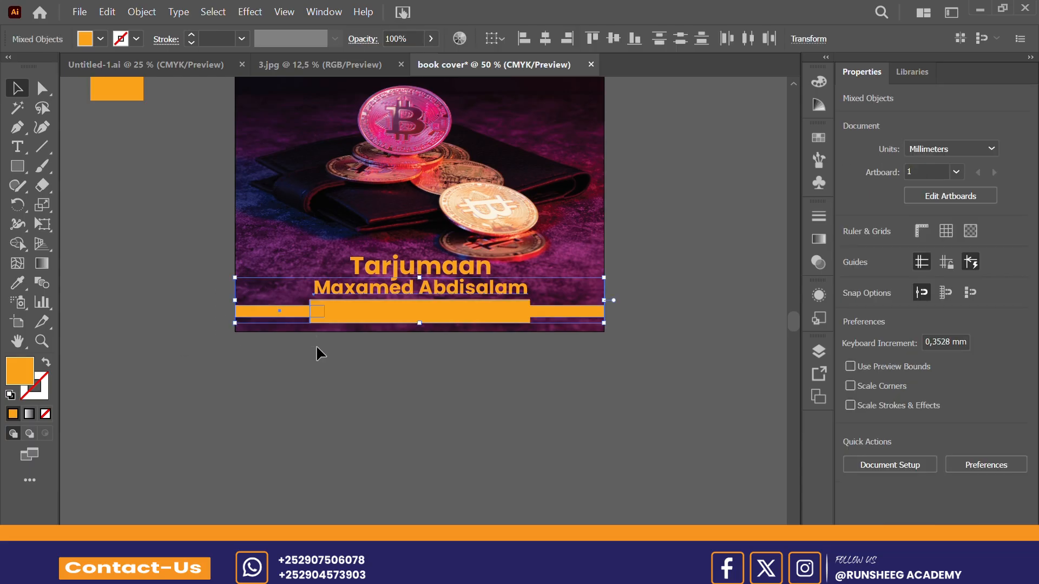
pyautogui.click(24, 248)
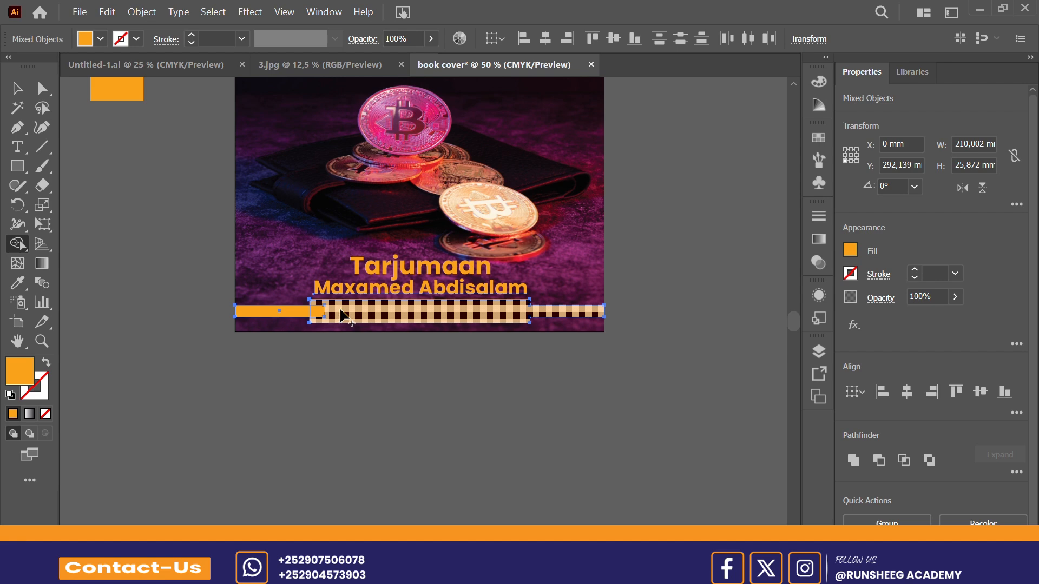
pyautogui.moveTo(342, 317); pyautogui.dragTo(295, 318)
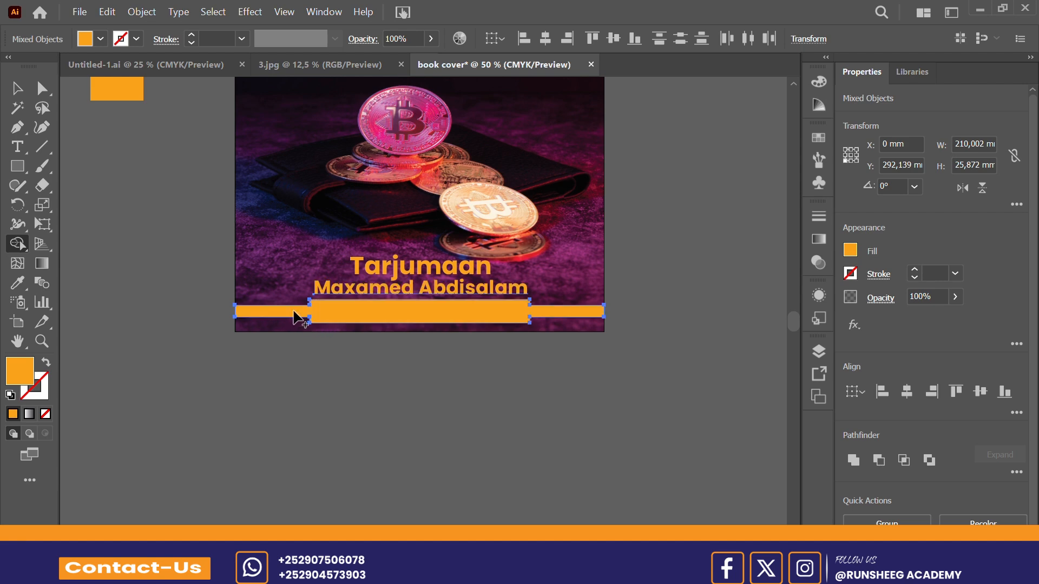
pyautogui.click(16, 94)
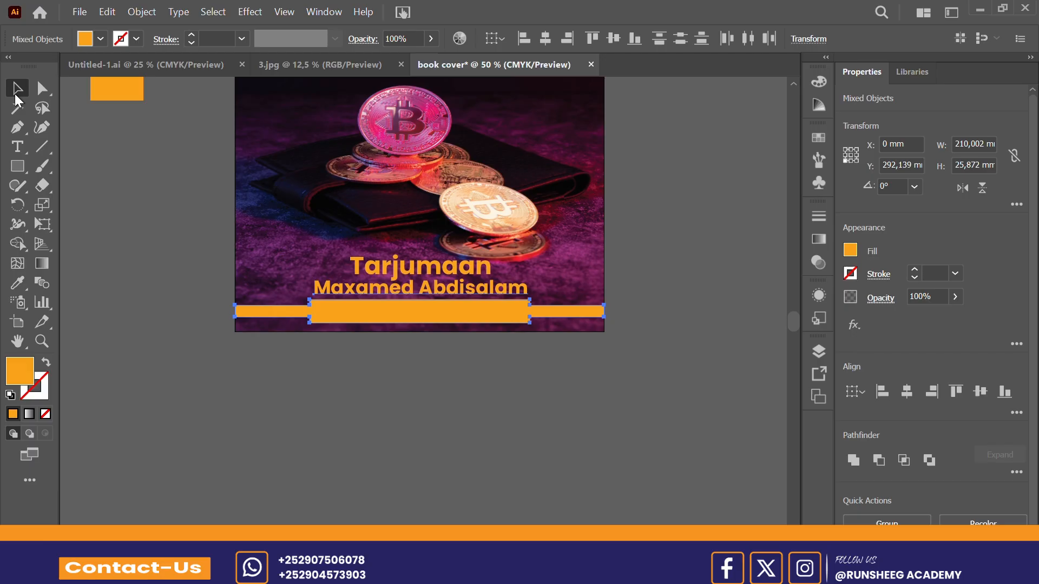
pyautogui.click(121, 309)
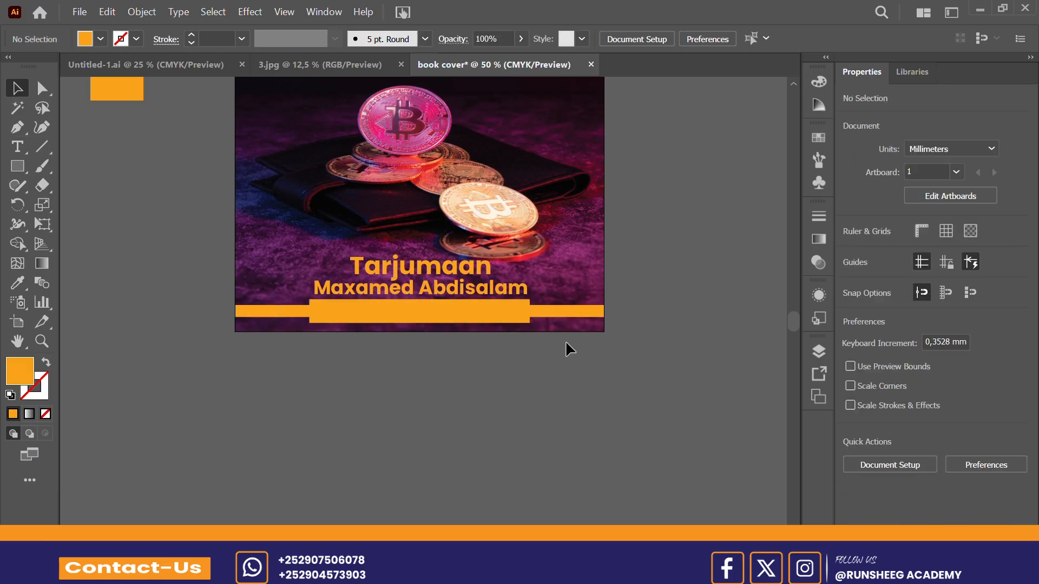
# Step: Round the corners of the merged orange shape's thick middle section at both ends using its live corners
pyautogui.moveTo(607, 308); pyautogui.dragTo(370, 356)
pyautogui.moveTo(287, 359); pyautogui.dragTo(268, 363)
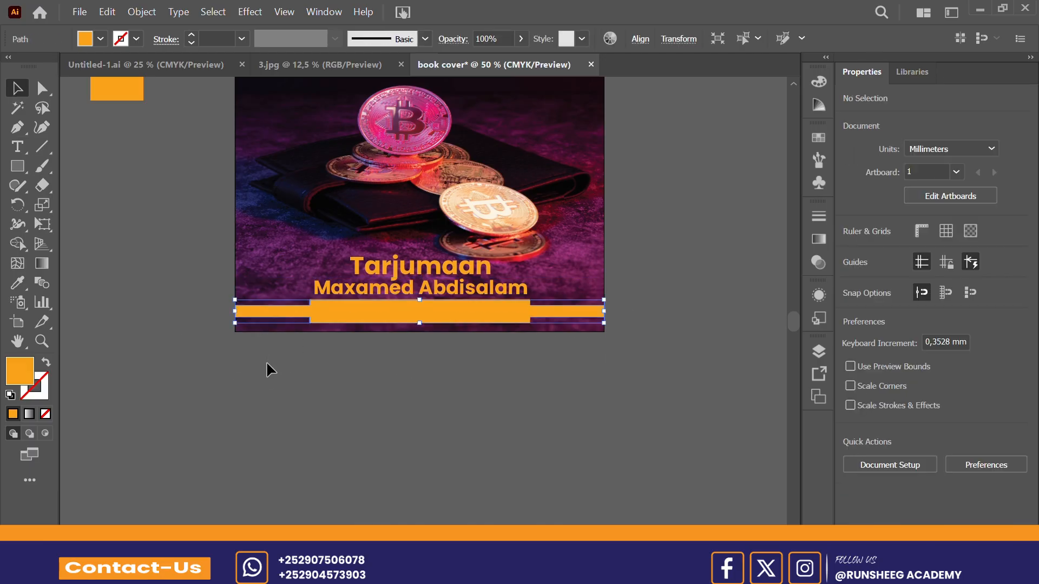
pyautogui.click(37, 96)
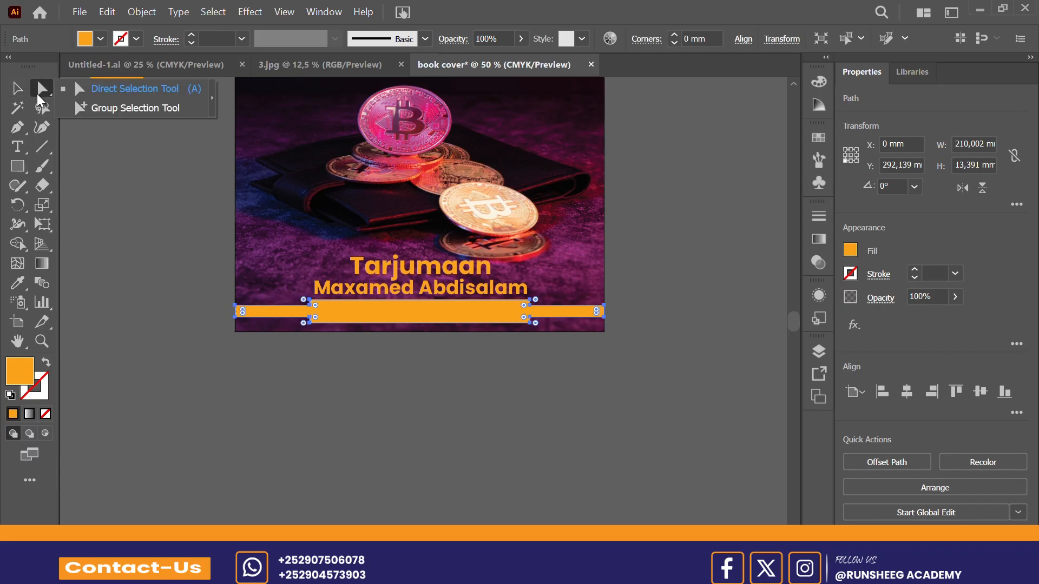
pyautogui.click(122, 90)
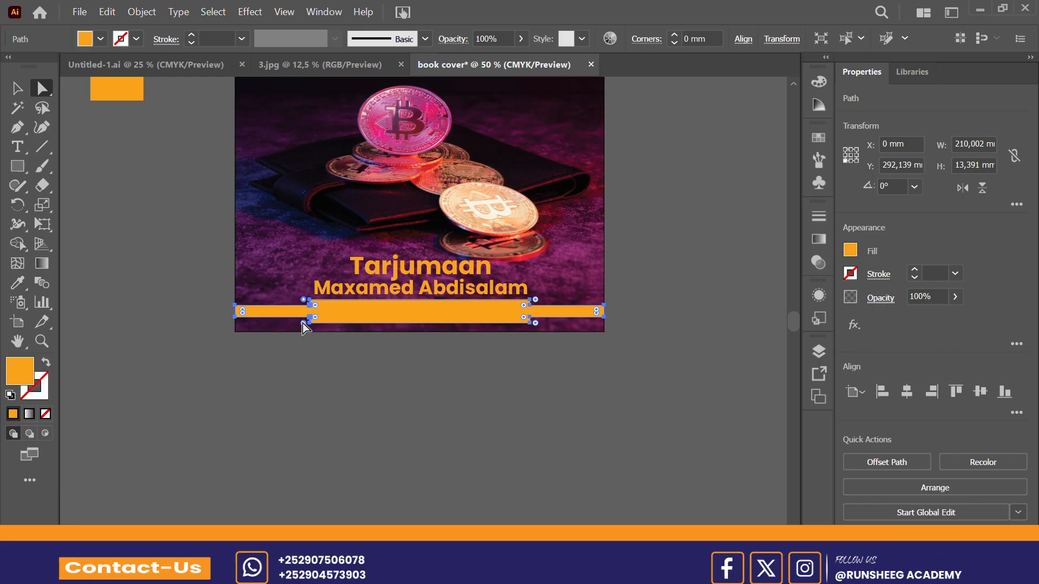
pyautogui.moveTo(303, 323); pyautogui.dragTo(287, 326)
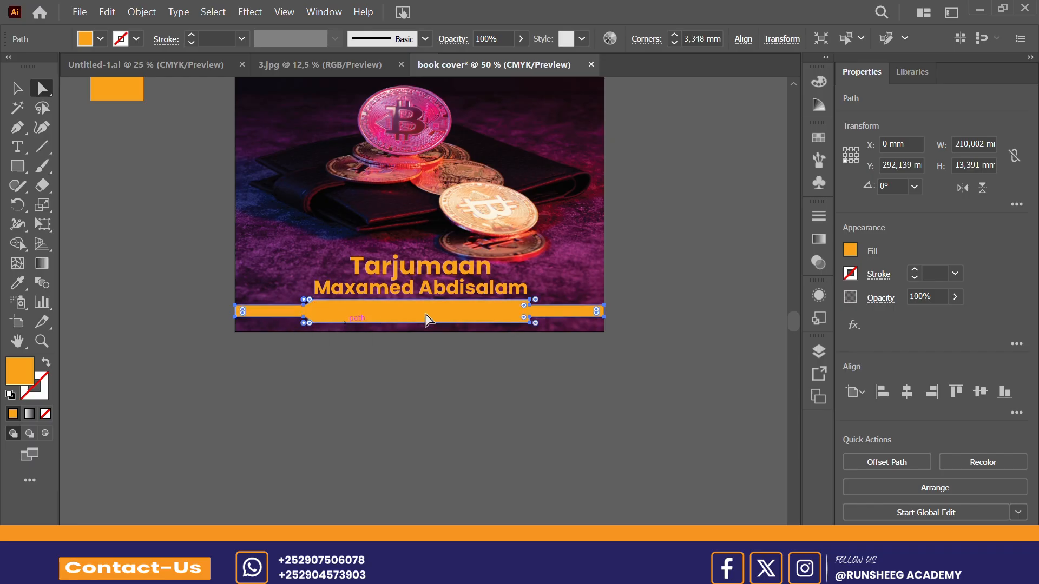
pyautogui.hotkey('ctrl', 'z')
pyautogui.moveTo(535, 323); pyautogui.dragTo(571, 335)
pyautogui.click(17, 93)
pyautogui.click(210, 352)
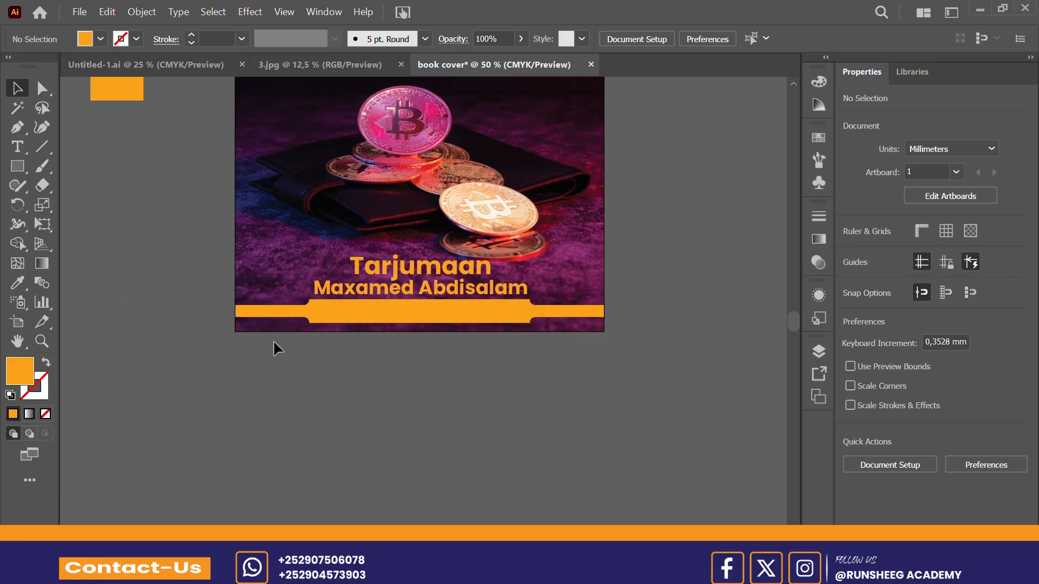
# Step: Start a Poppins Bold text reading "DA" over the orange bar and set its font size to 36 pt
pyautogui.click(17, 150)
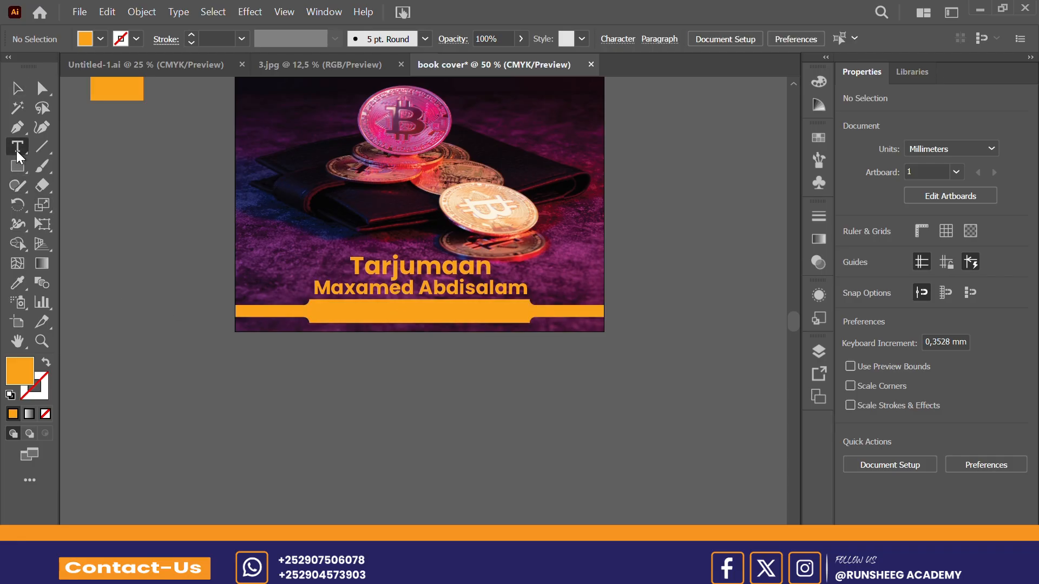
pyautogui.click(346, 306)
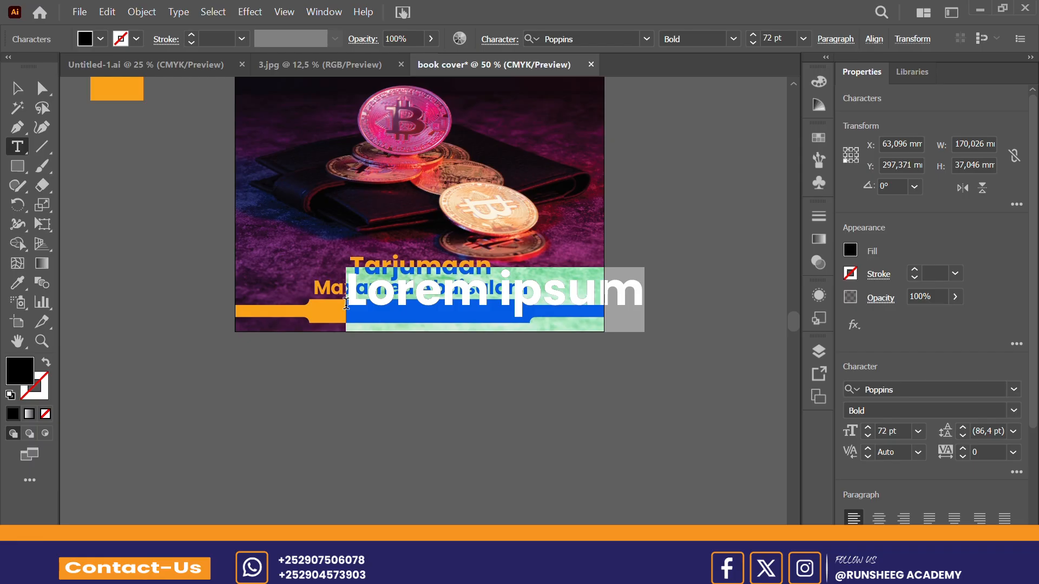
pyautogui.write('DA')
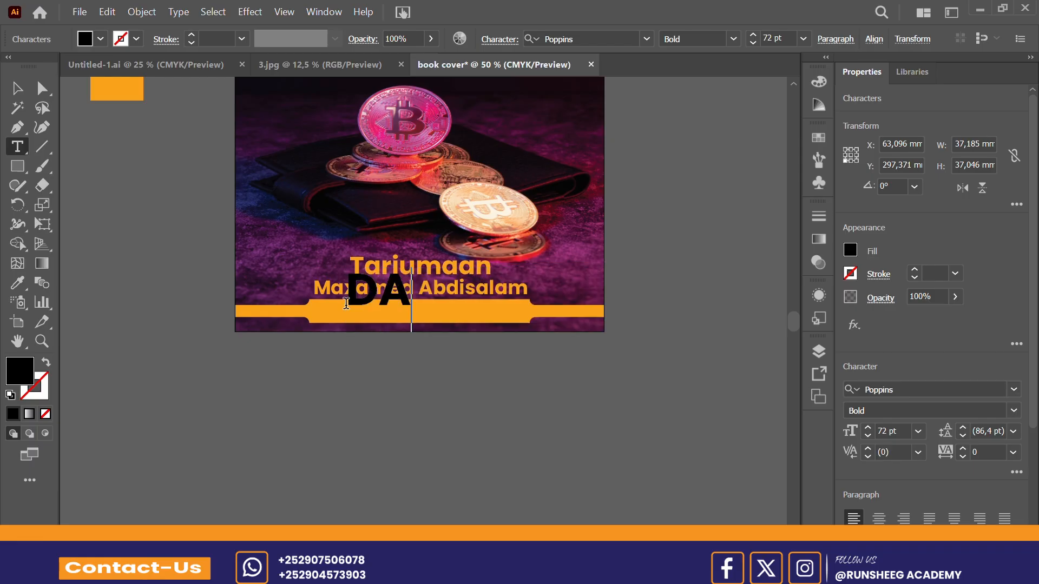
pyautogui.press('ctrl')
pyautogui.hotkey('ctrl', 'a')
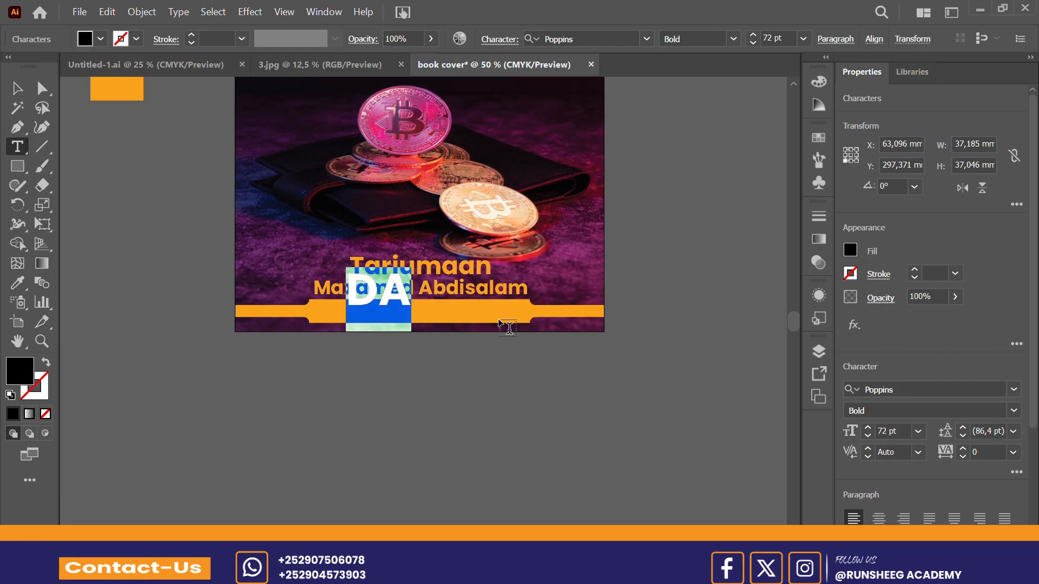
pyautogui.click(918, 432)
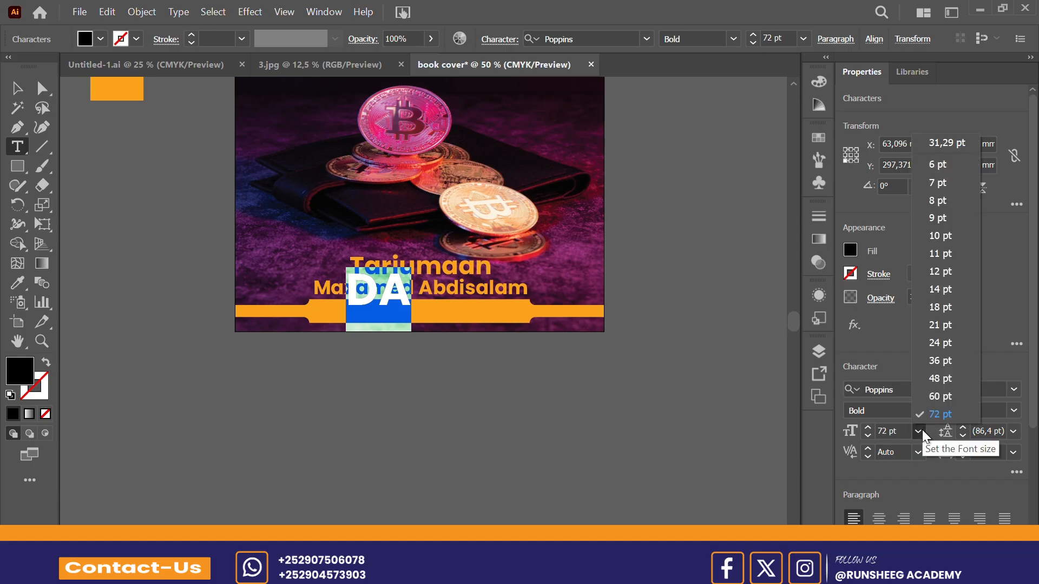
pyautogui.click(941, 361)
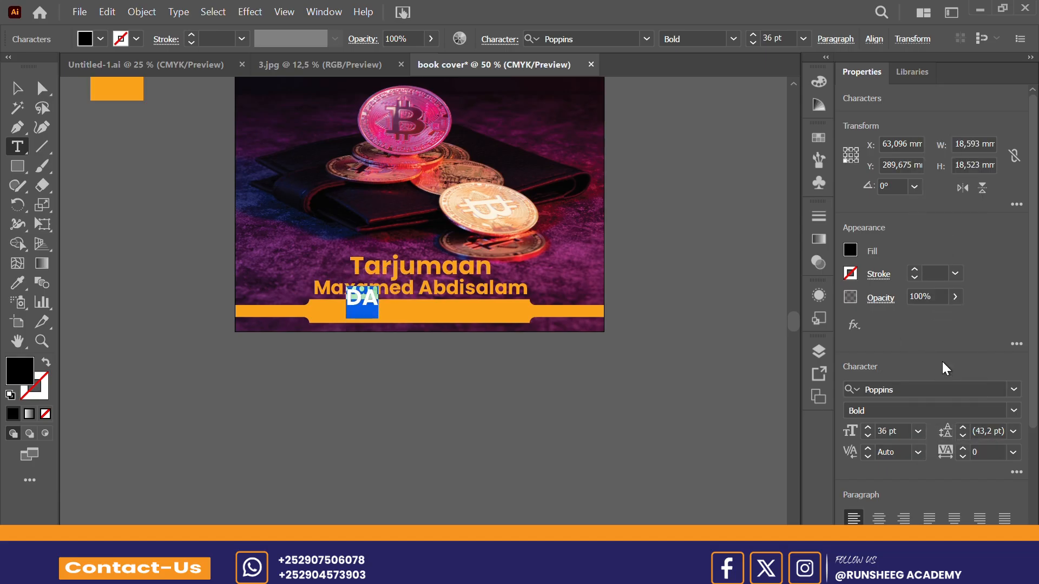
# Step: Replace the text over the orange bar with "DAABACADDI 1AA"
pyautogui.write('DAA')
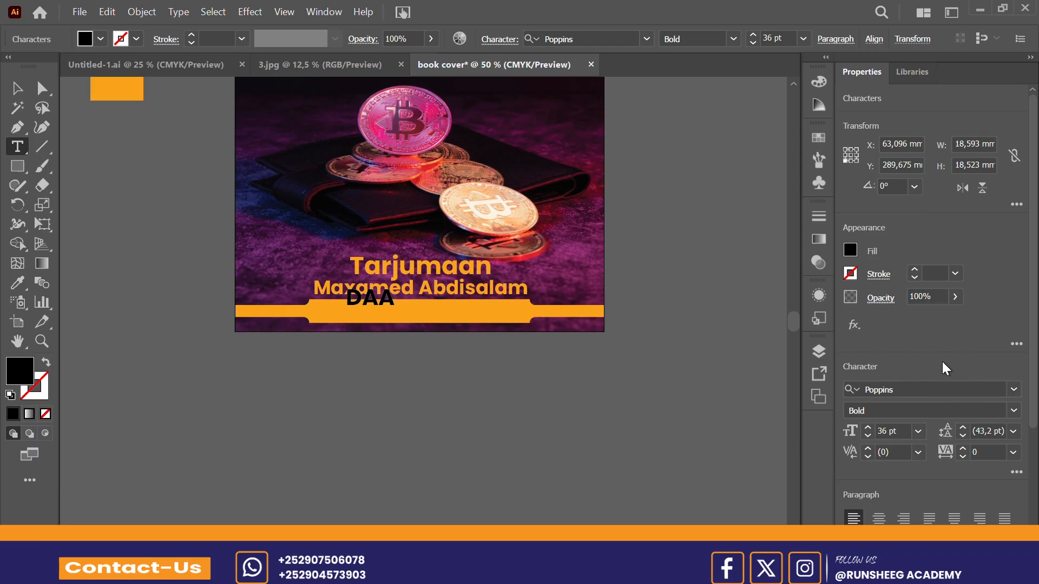
pyautogui.write('BACADDI')
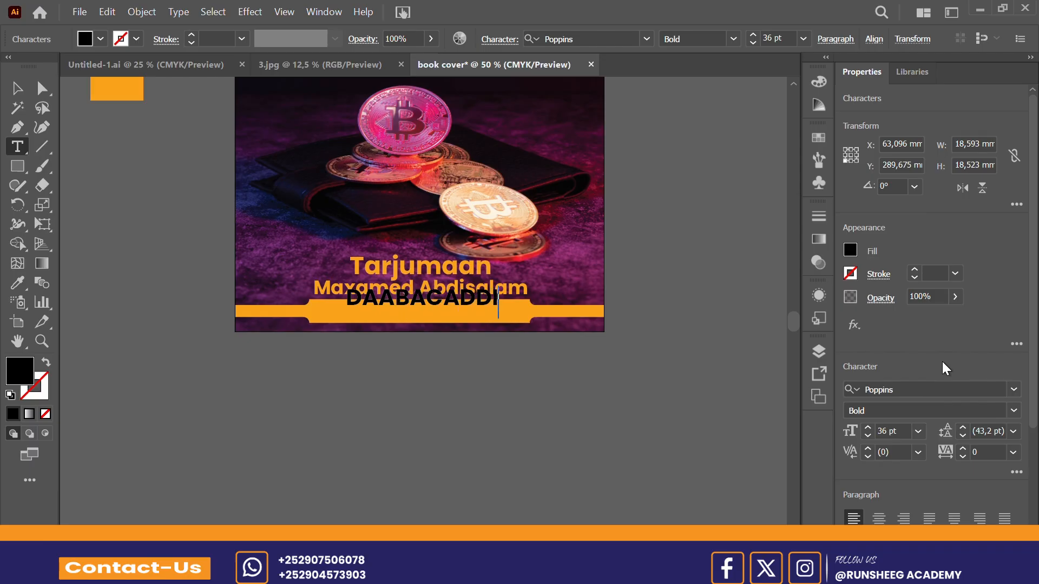
pyautogui.write(' HAD')
pyautogui.press('BackSpace')
pyautogui.press('BackSpace')
pyautogui.press('BackSpace')
pyautogui.write('IAA')
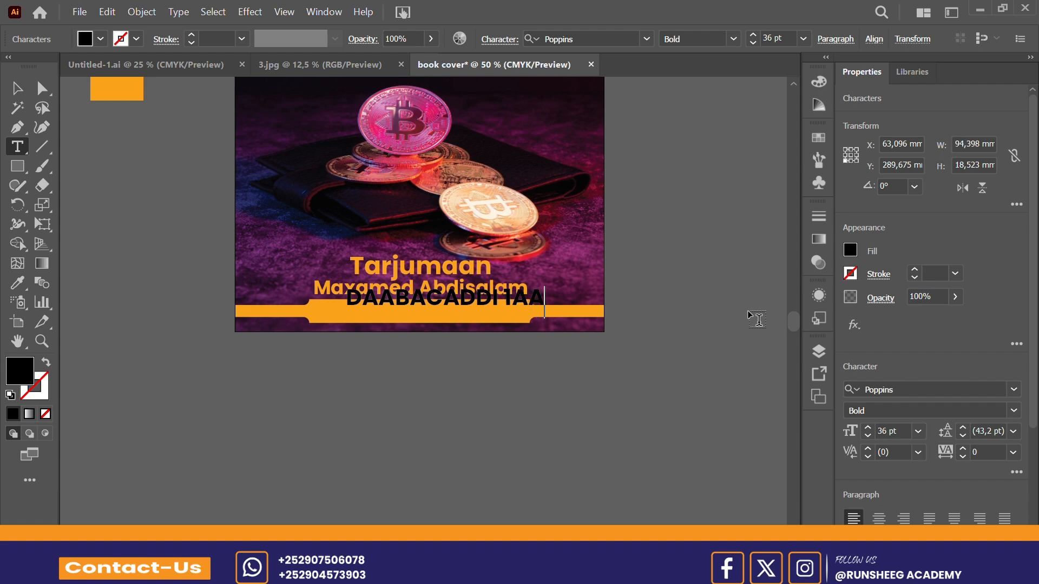
# Step: Move the "DAABACADDI 1AA" text onto the orange bar and scale it down to about 79 mm wide
pyautogui.click(17, 88)
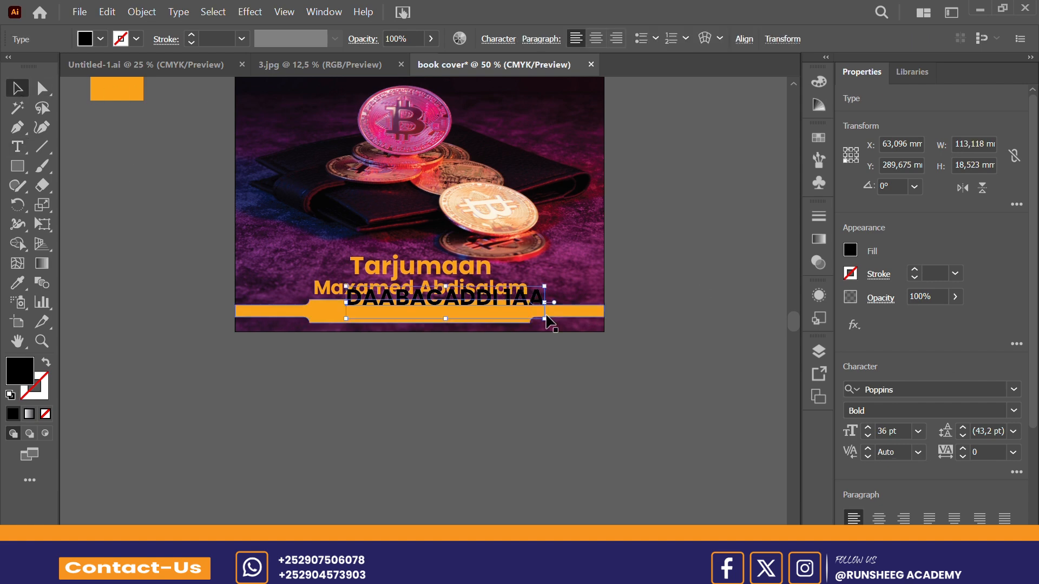
pyautogui.moveTo(459, 303); pyautogui.dragTo(426, 321)
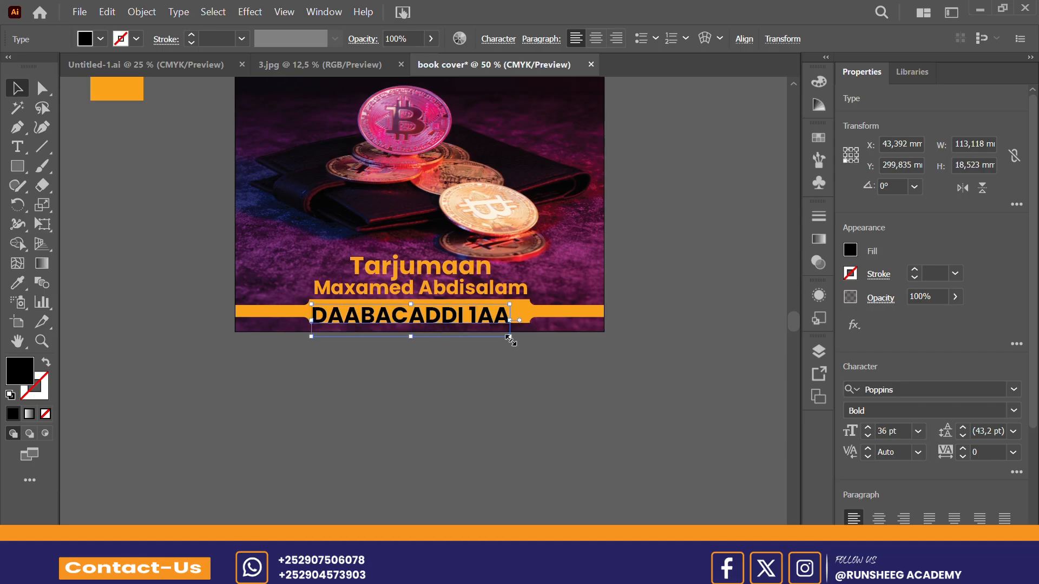
pyautogui.moveTo(509, 338); pyautogui.dragTo(452, 324)
# Step: Centre "DAABACADDI 1AA" horizontally on the artboard and nudge it slightly up within the orange bar
pyautogui.click(744, 40)
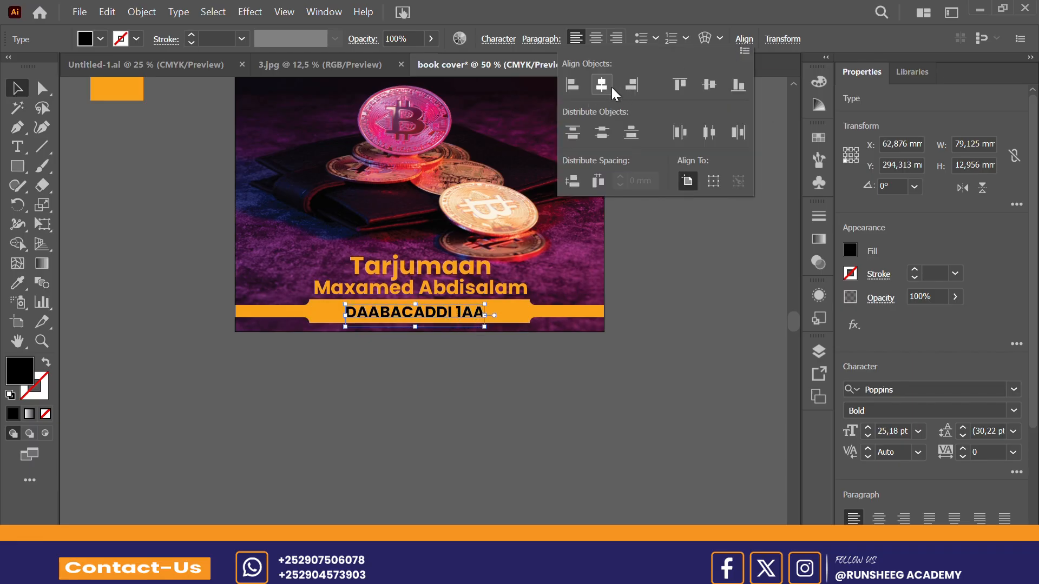
pyautogui.click(610, 85)
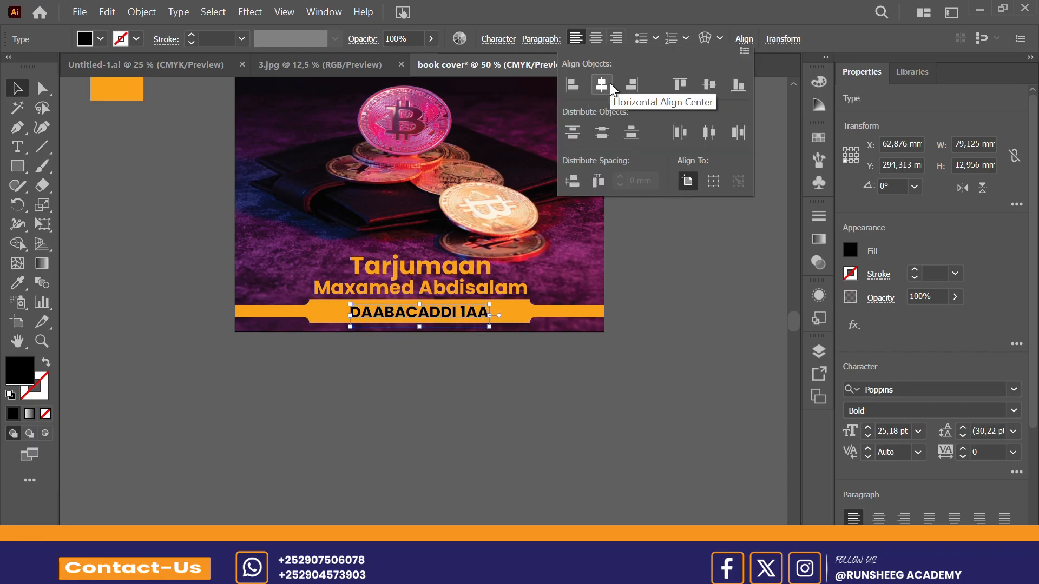
pyautogui.click(638, 321)
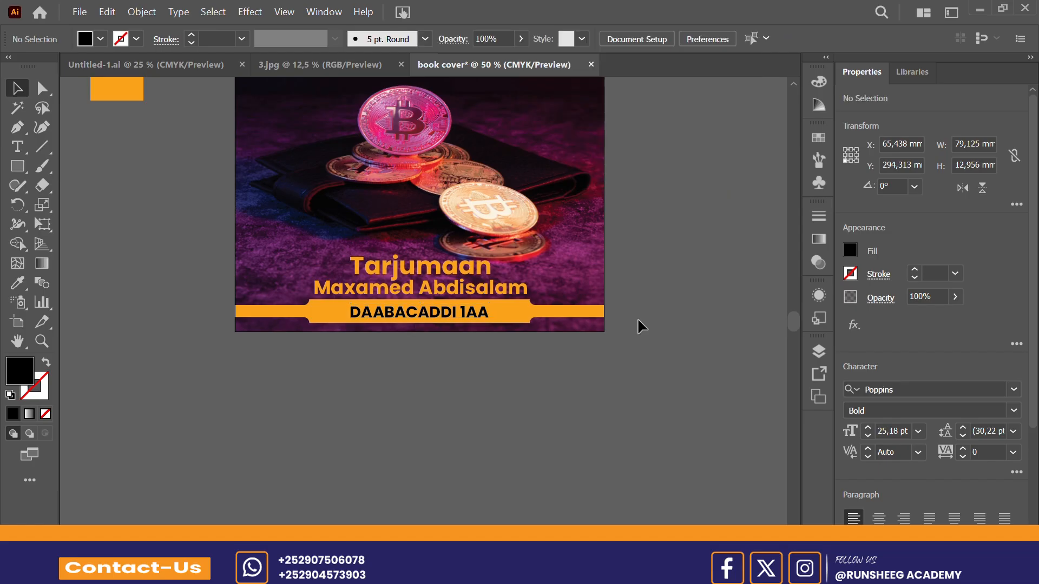
pyautogui.click(468, 314)
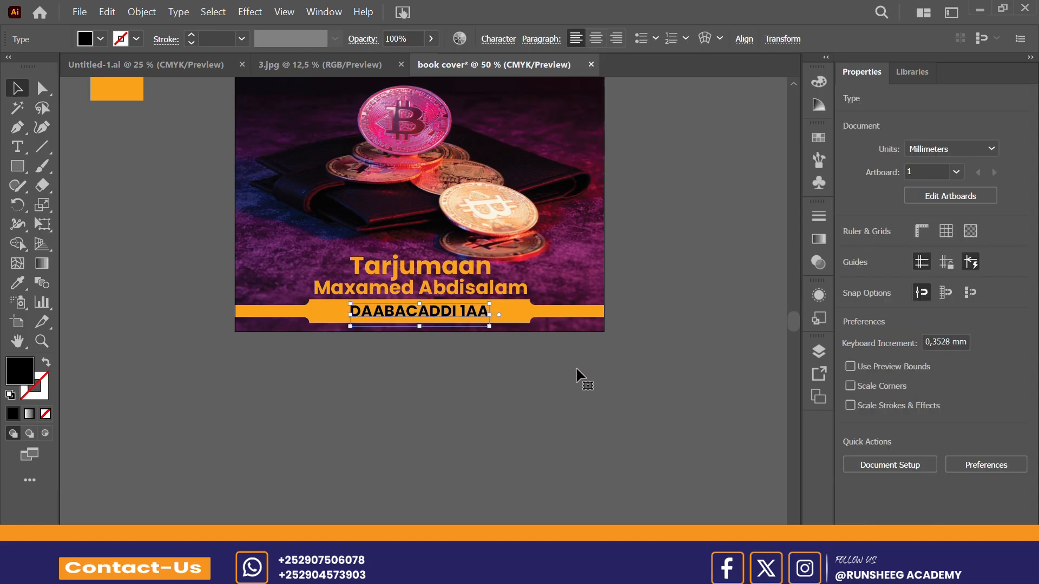
# Step: Rewrite the "Tarjumaan" text above the translator's name in capitals as "TARJUMAAN"
pyautogui.click(456, 277)
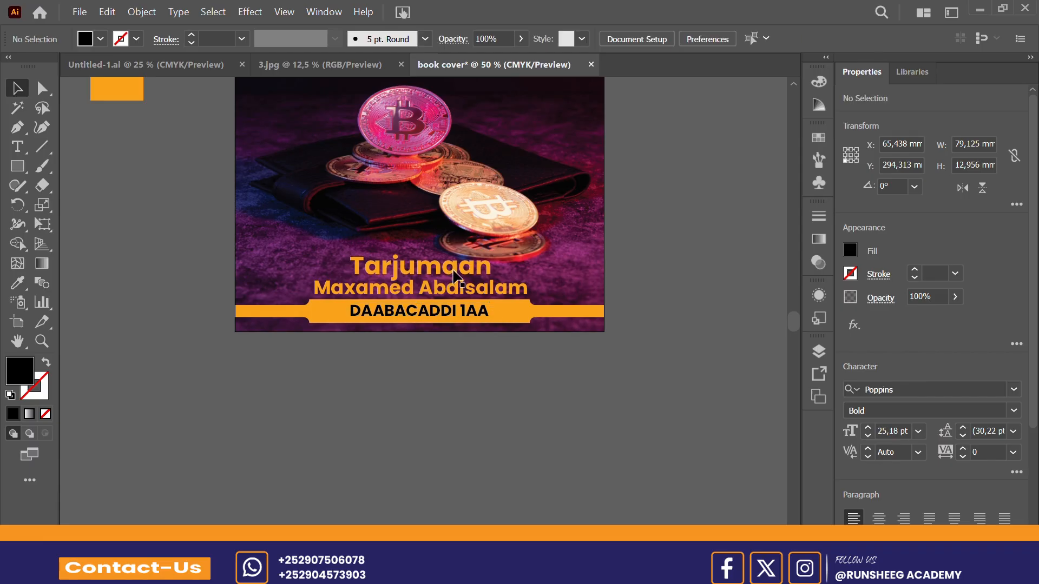
pyautogui.press('t')
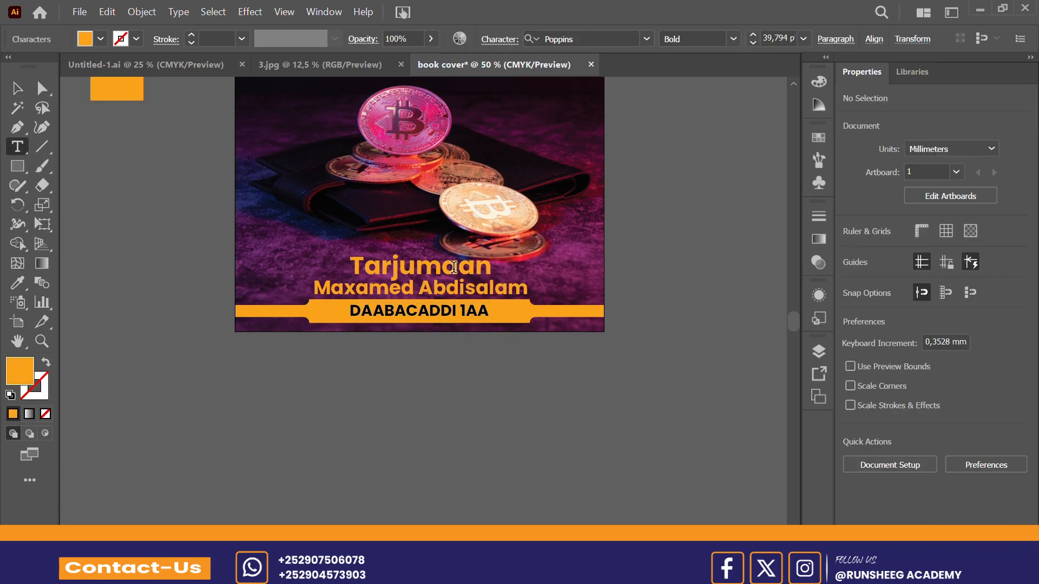
pyautogui.doubleClick(453, 267)
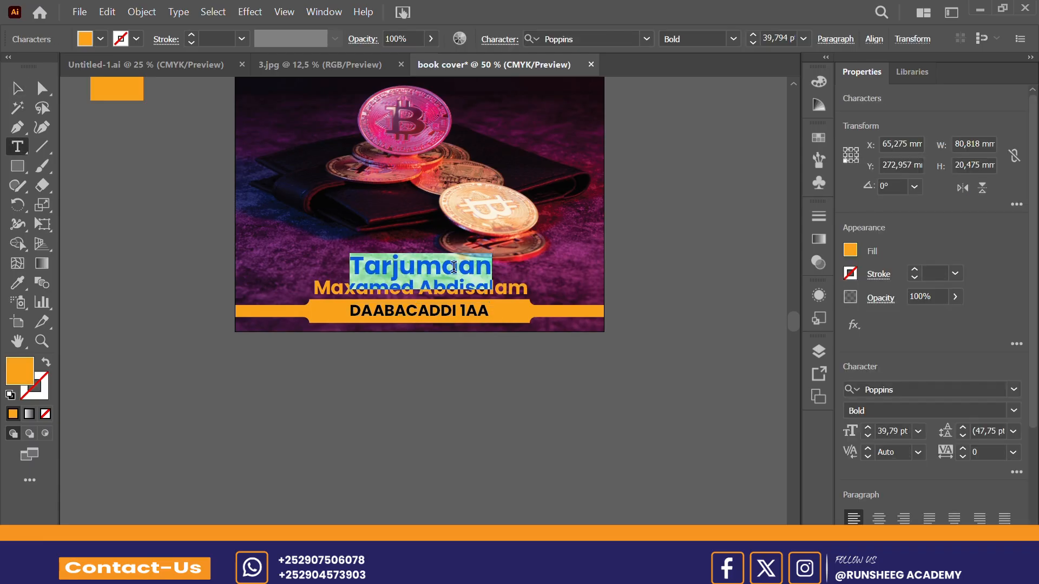
pyautogui.write('TARJUMAAN')
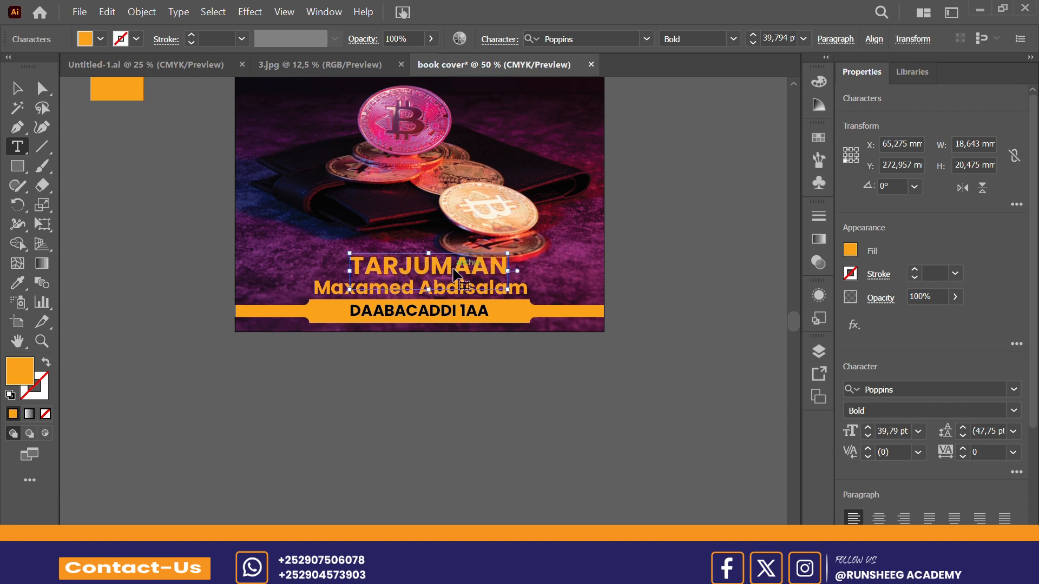
# Step: Undo the capitals rewrite of the translator label, restoring "Tarjumaan", and deselect the text
pyautogui.hotkey('ctrl', 'z')
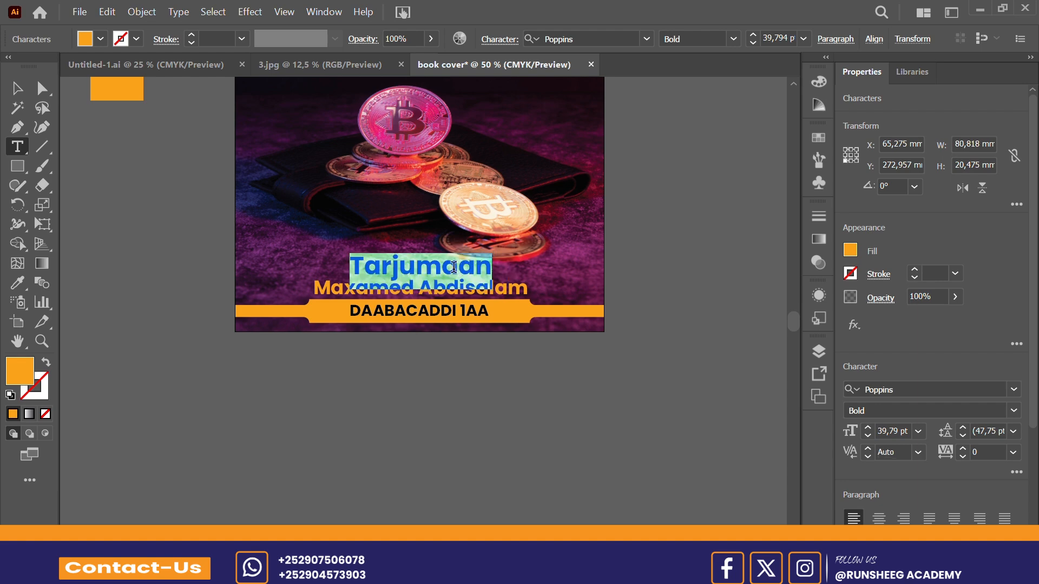
pyautogui.click(16, 88)
pyautogui.click(705, 228)
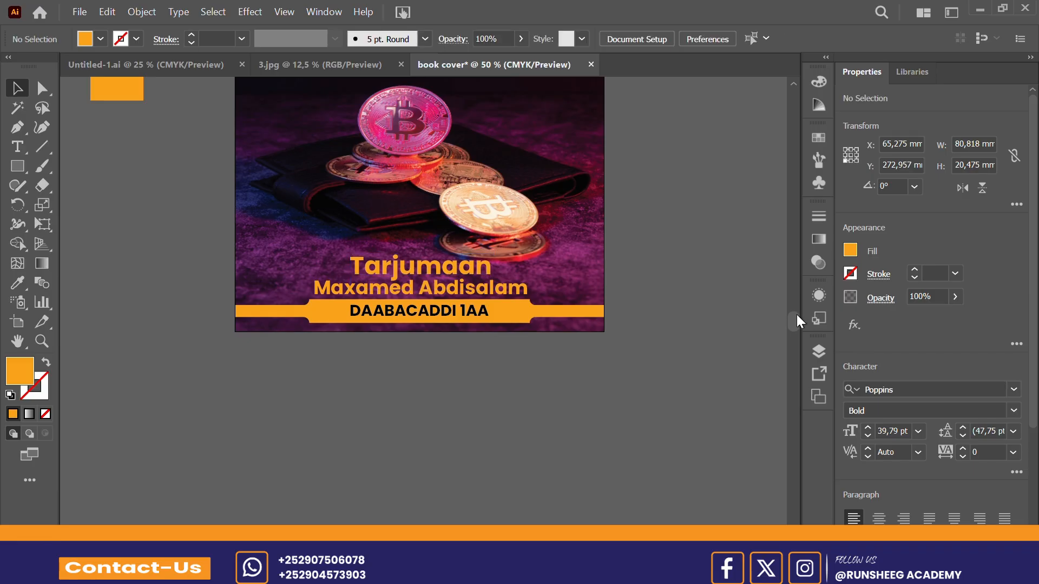
# Step: Add a second A4 portrait artboard beside the front cover and leave artboard editing
pyautogui.moveTo(786, 311)
pyautogui.mouseDown()
pyautogui.moveTo(780, 296)
pyautogui.moveTo(785, 315)
pyautogui.mouseUp()
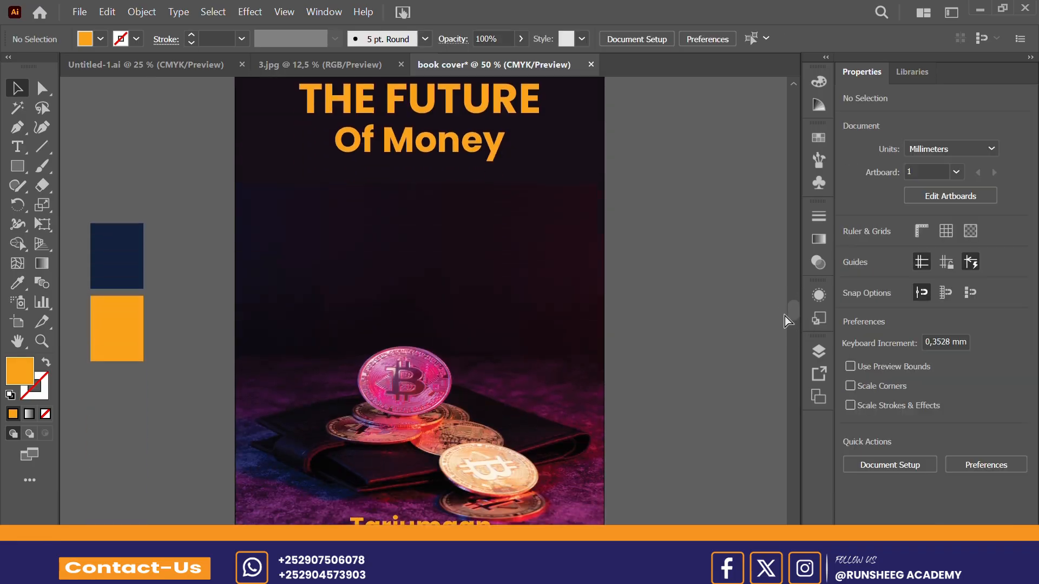
pyautogui.hotkey('ctrl', '-')
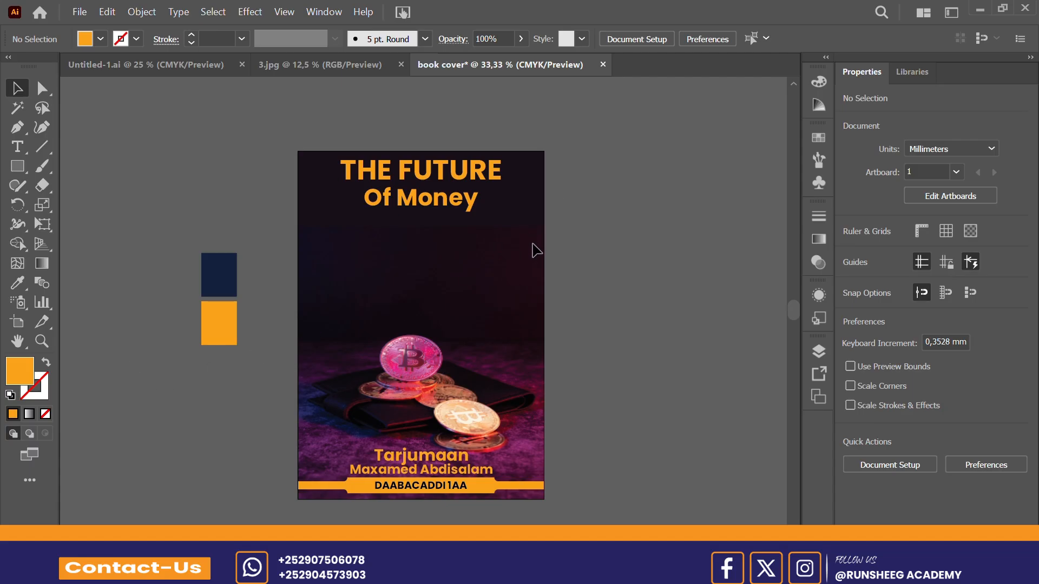
pyautogui.click(13, 329)
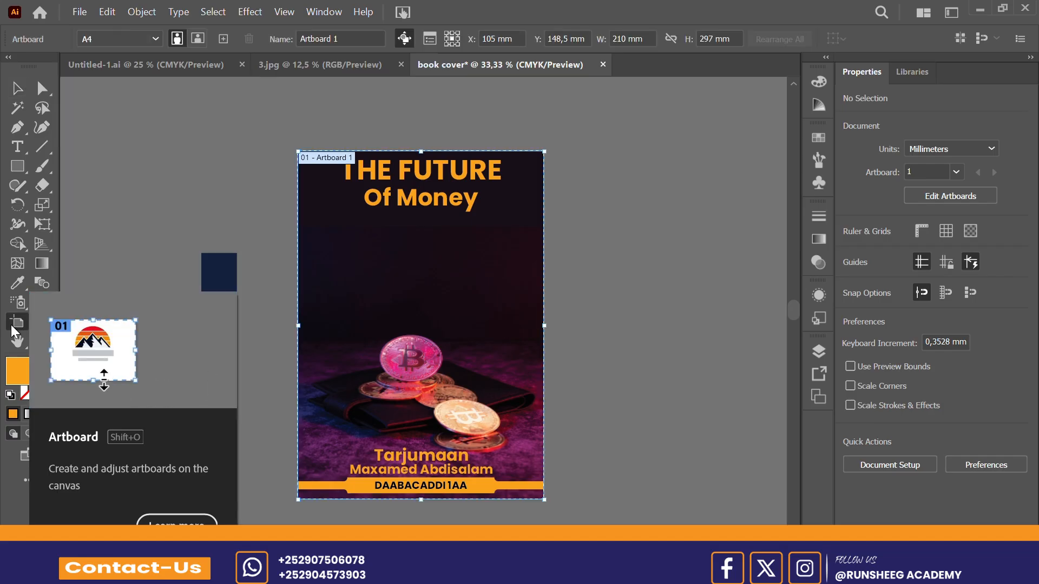
pyautogui.click(223, 39)
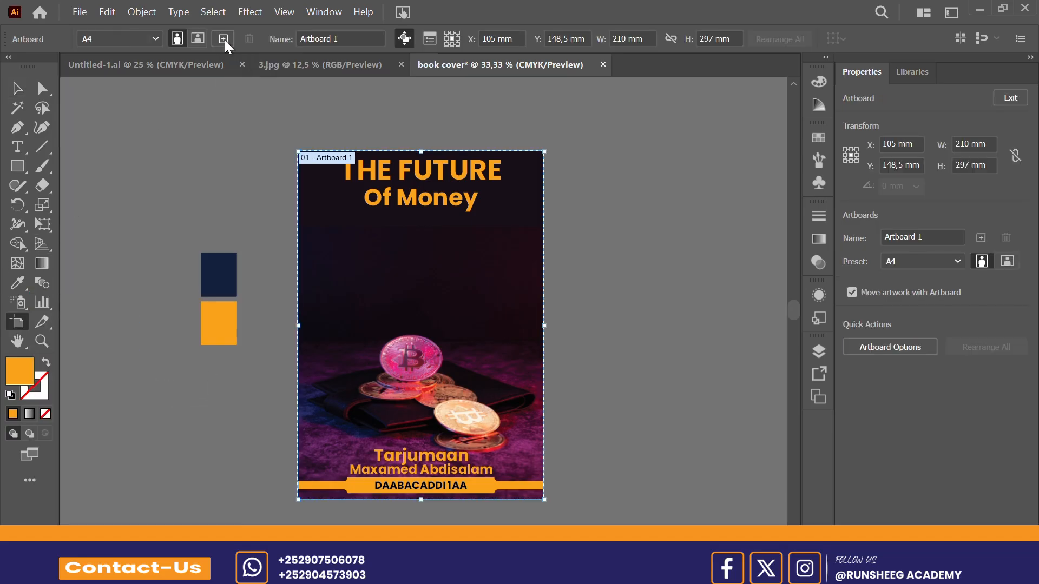
pyautogui.click(17, 89)
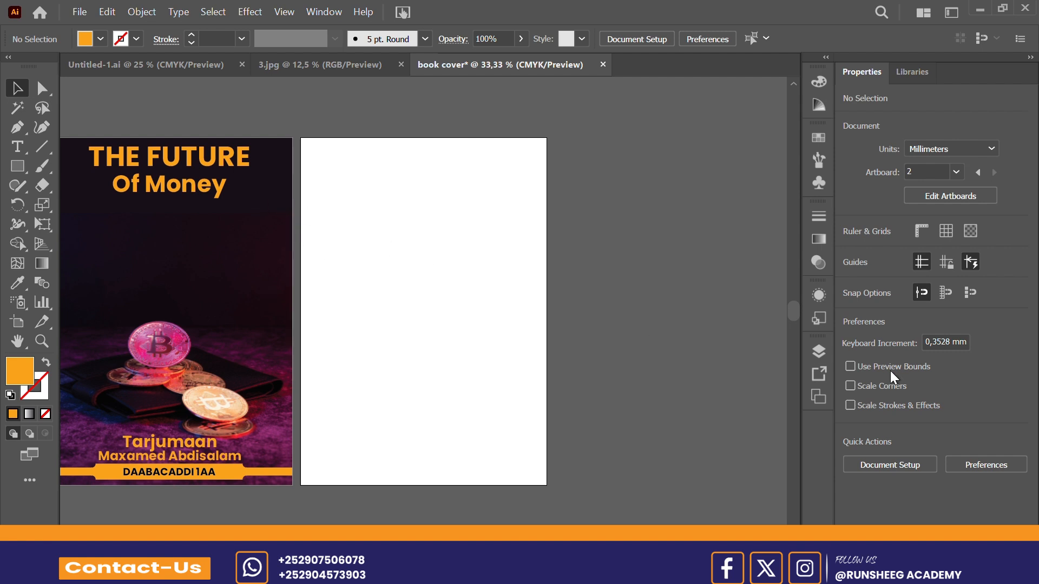
# Step: Unlock the dark background rectangle and the linked Bitcoin photo within Layer 1
pyautogui.click(819, 351)
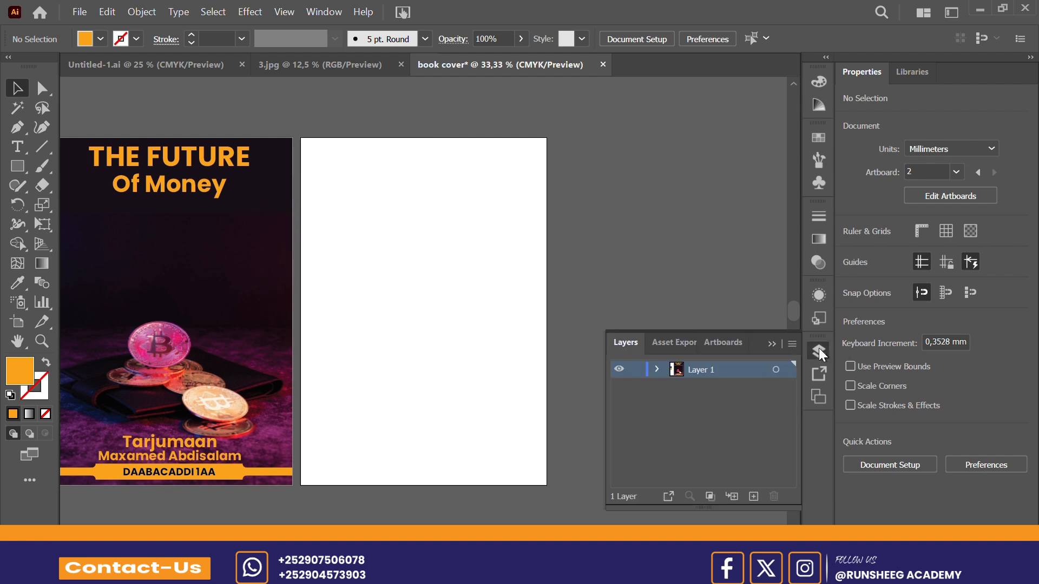
pyautogui.click(655, 370)
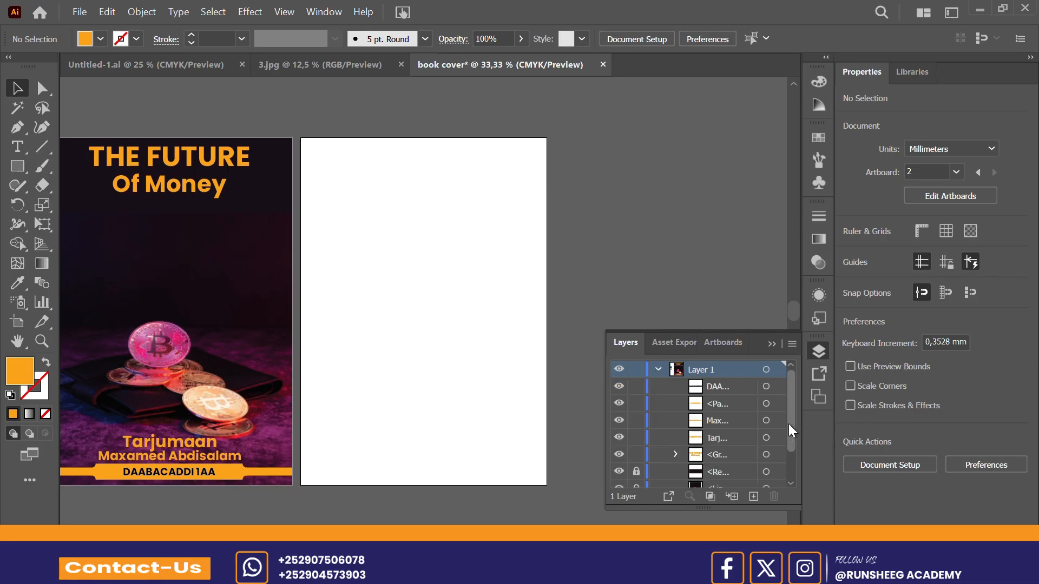
pyautogui.moveTo(790, 425); pyautogui.dragTo(790, 460)
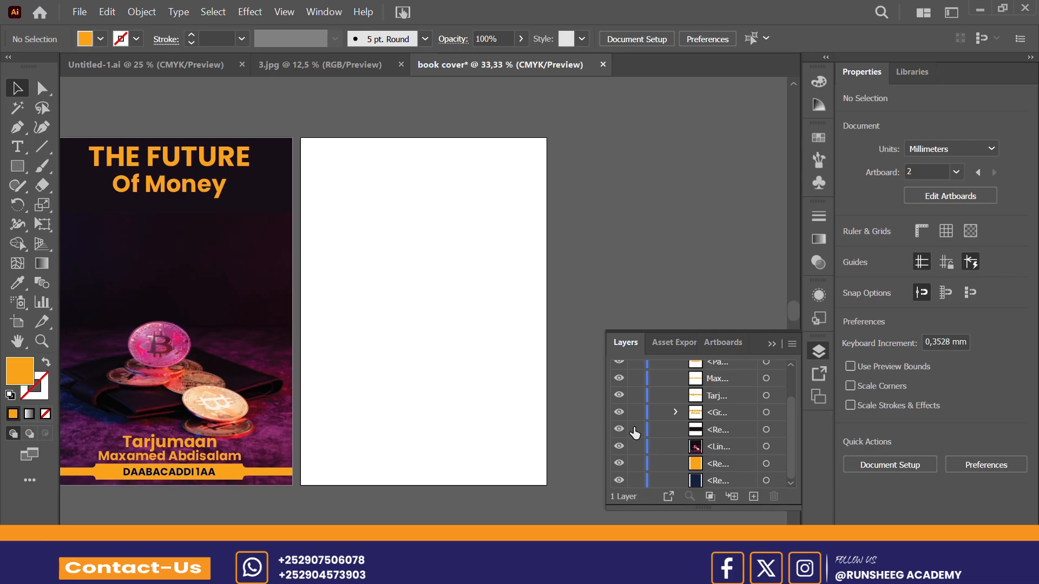
pyautogui.click(772, 345)
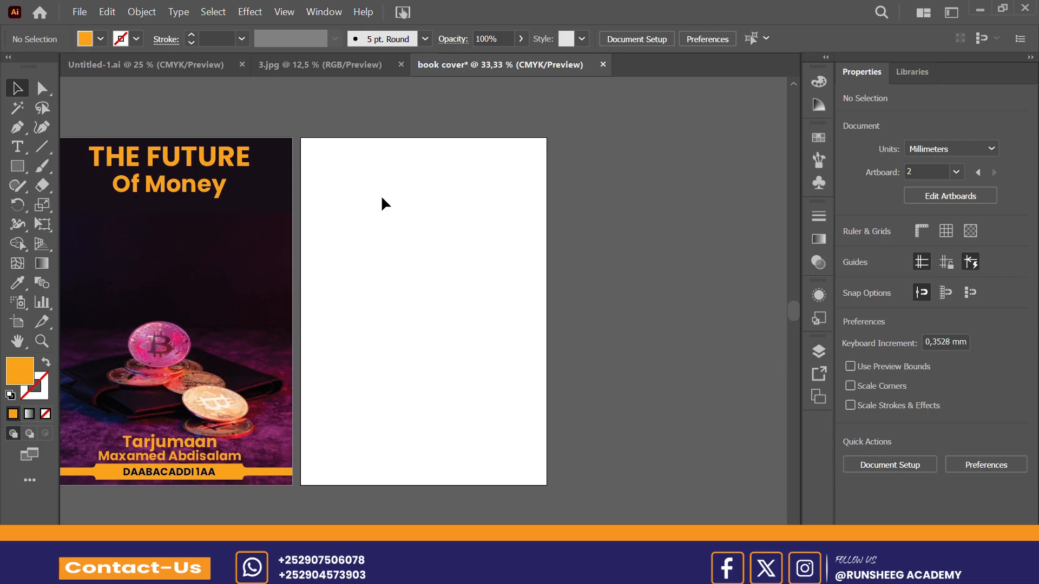
# Step: Duplicate the dark rectangle and the Bitcoin photo together onto the second artboard, fitted to its edges
pyautogui.moveTo(381, 195); pyautogui.dragTo(237, 384)
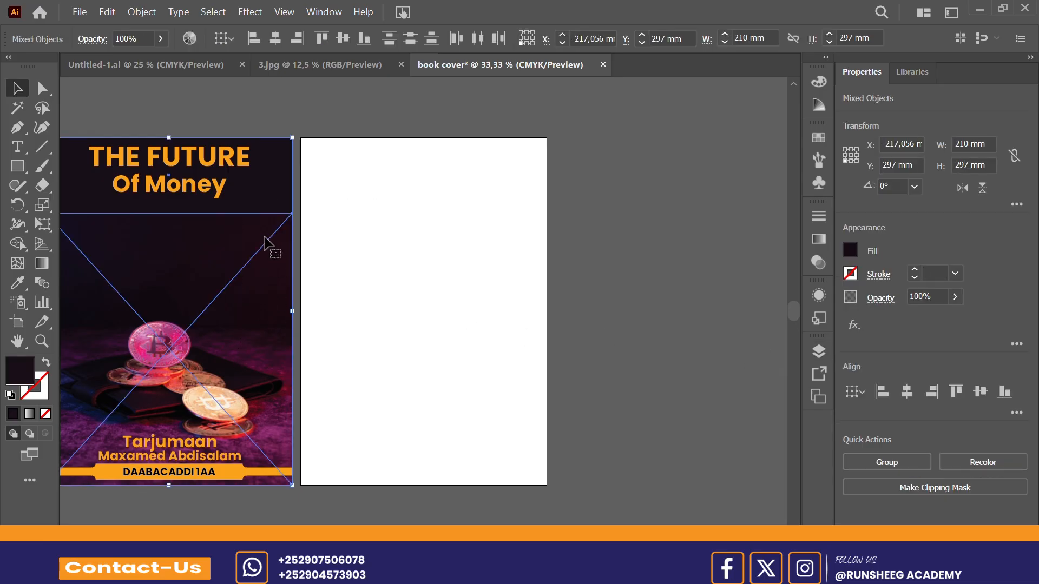
pyautogui.moveTo(289, 239); pyautogui.dragTo(514, 233)
pyautogui.hotkey('ctrl', 'z')
pyautogui.moveTo(185, 234); pyautogui.dragTo(435, 238)
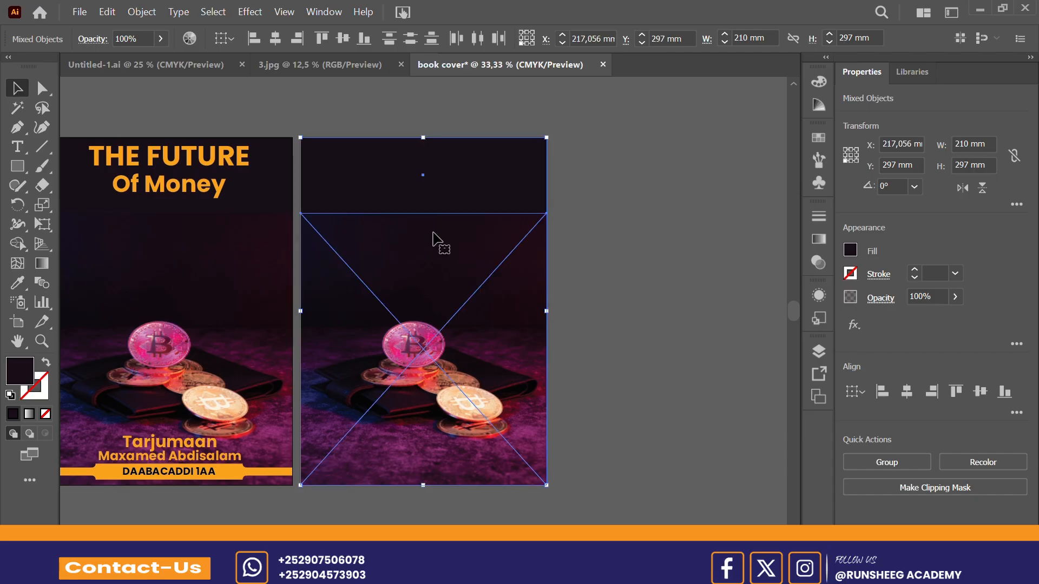
# Step: Examine the finished front, spine and back cover layout in Untitled-1.ai and return to the book cover document
pyautogui.click(209, 72)
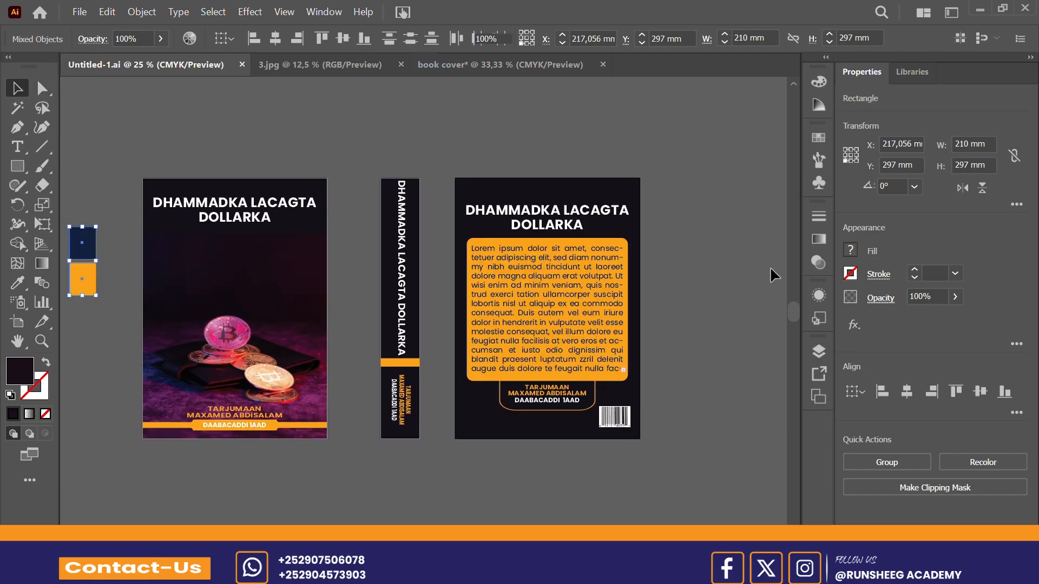
pyautogui.click(767, 267)
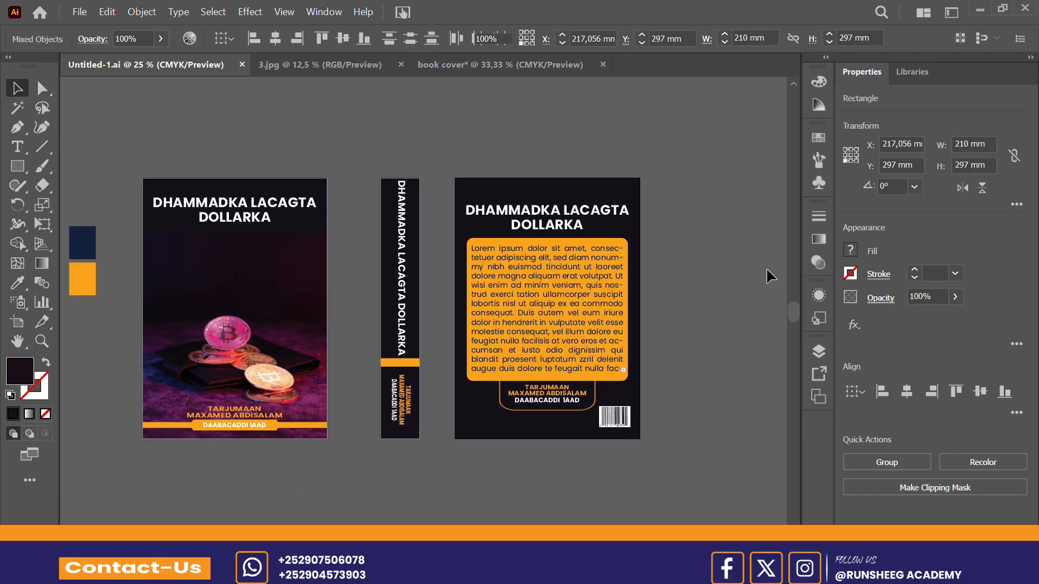
pyautogui.click(523, 68)
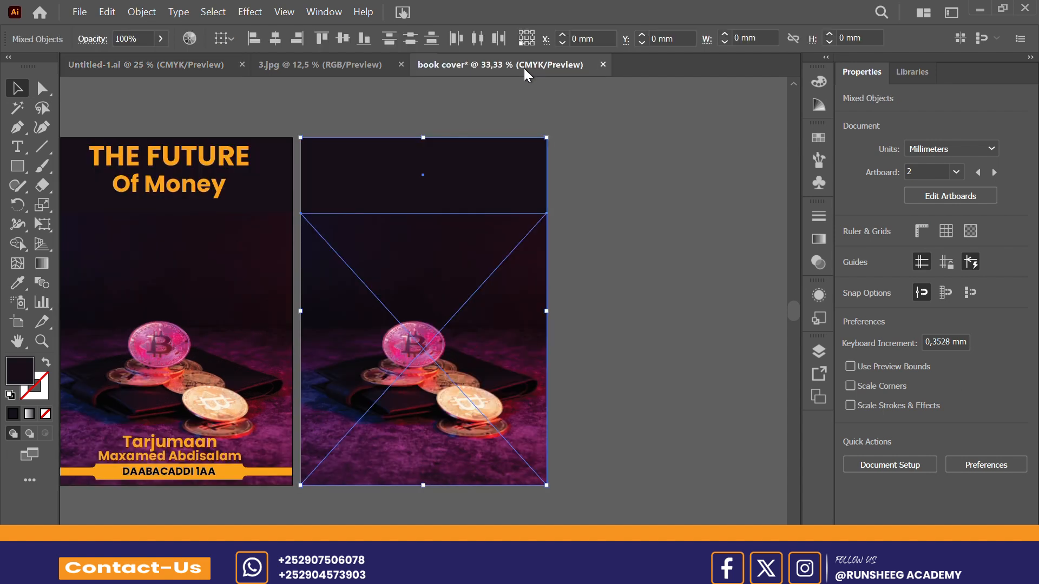
# Step: Delete the photo copy on the second artboard and stretch the dark rectangle down to 297 mm high to fill the page
pyautogui.click(654, 223)
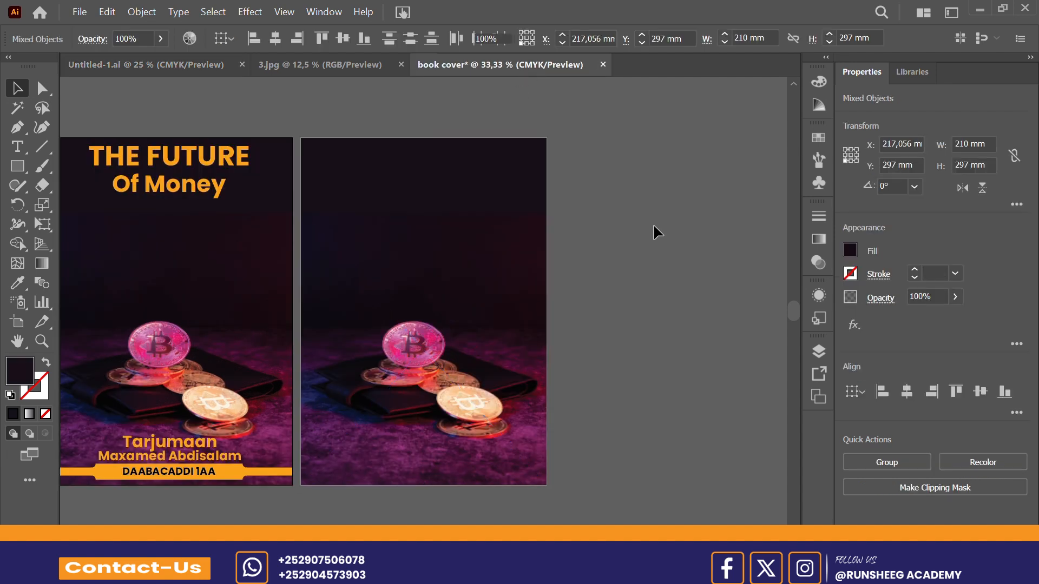
pyautogui.click(414, 342)
pyautogui.press('Delete')
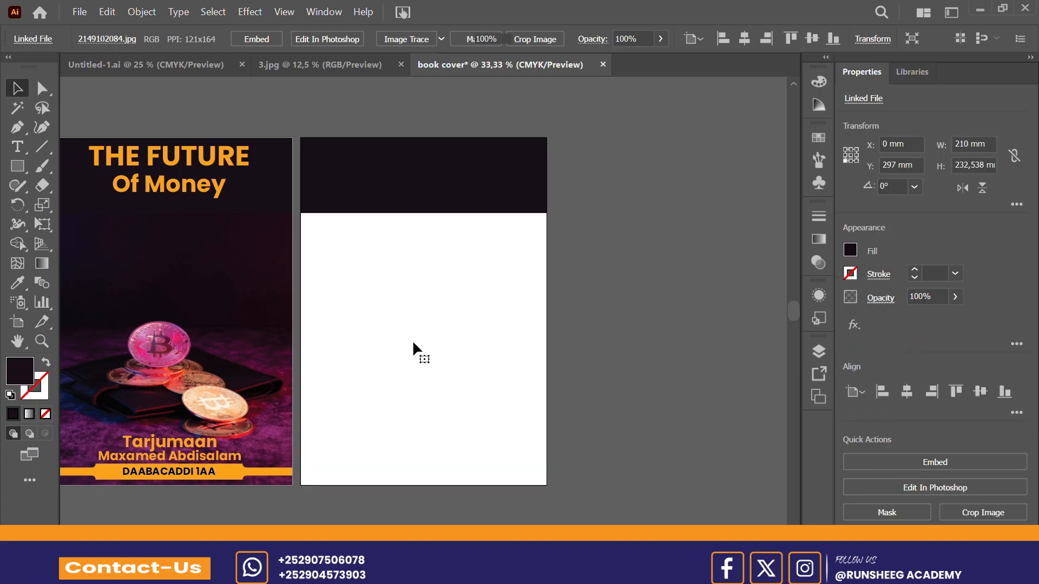
pyautogui.click(417, 211)
pyautogui.moveTo(424, 214); pyautogui.dragTo(442, 486)
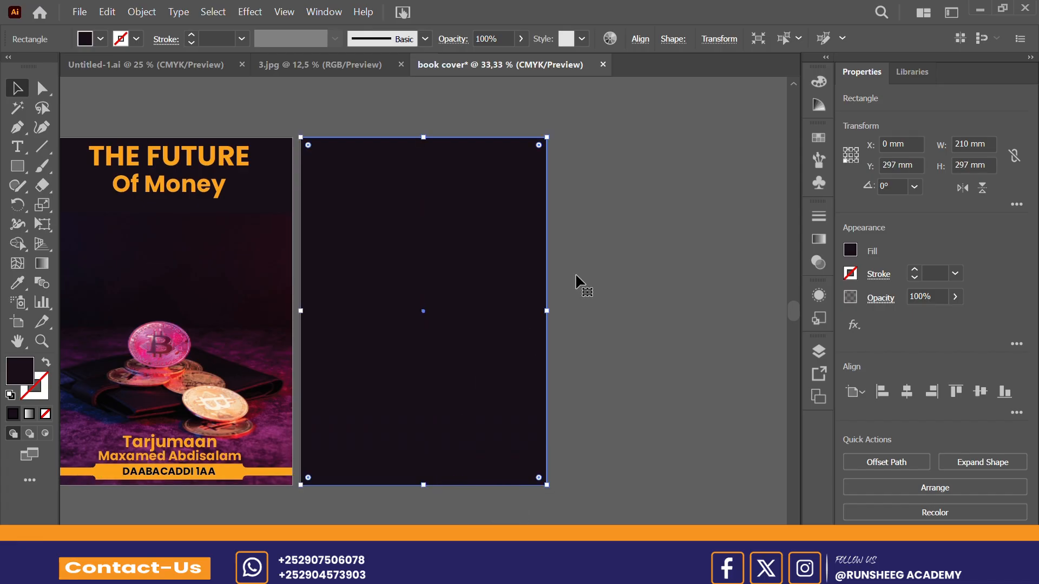
pyautogui.click(625, 274)
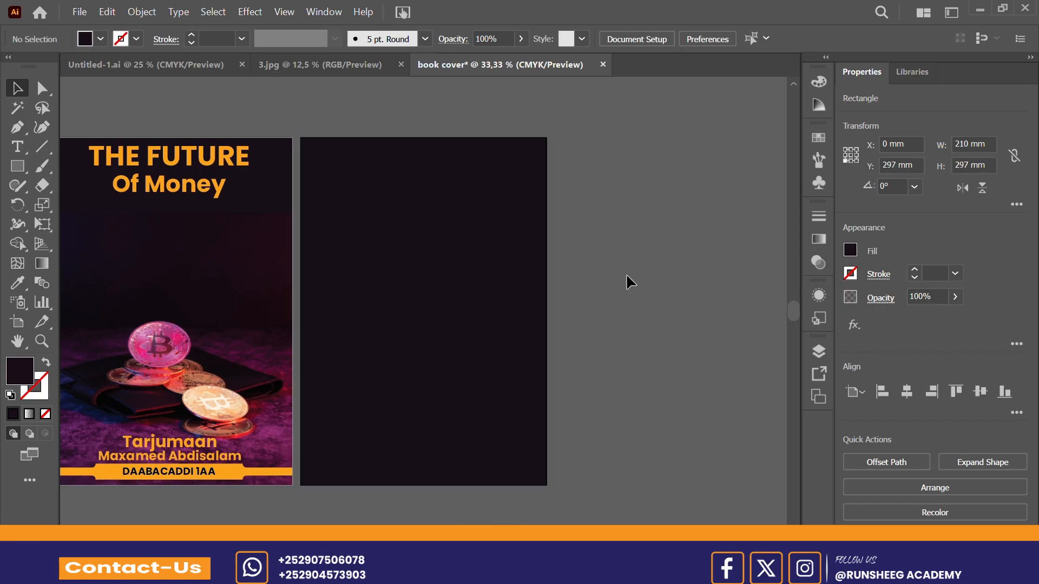
# Step: Lock the full-page dark rectangle on the second artboard and check its lock in the layer list
pyautogui.click(479, 304)
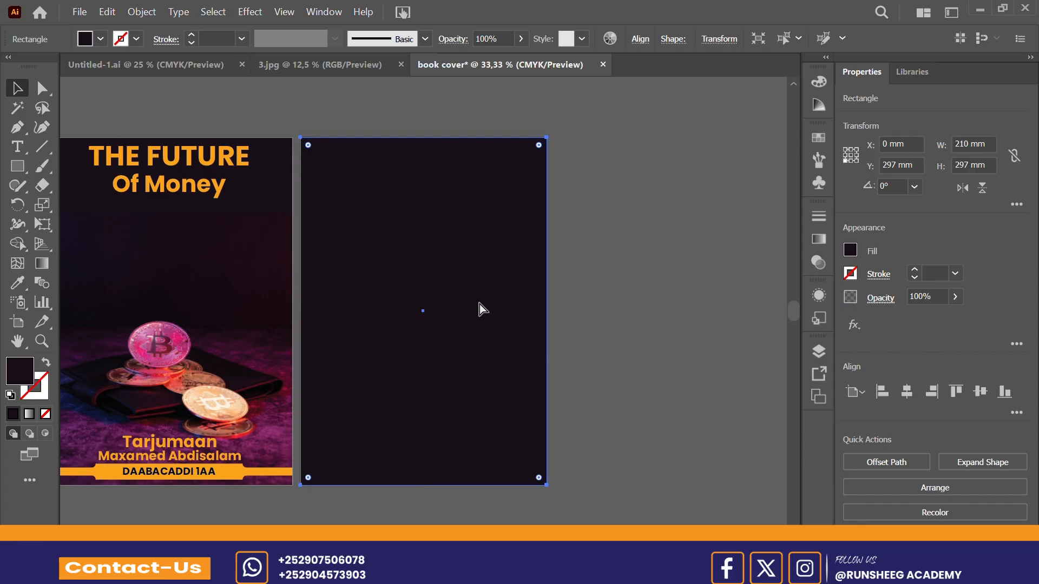
pyautogui.hotkey('ctrl', 'shift', 'a')
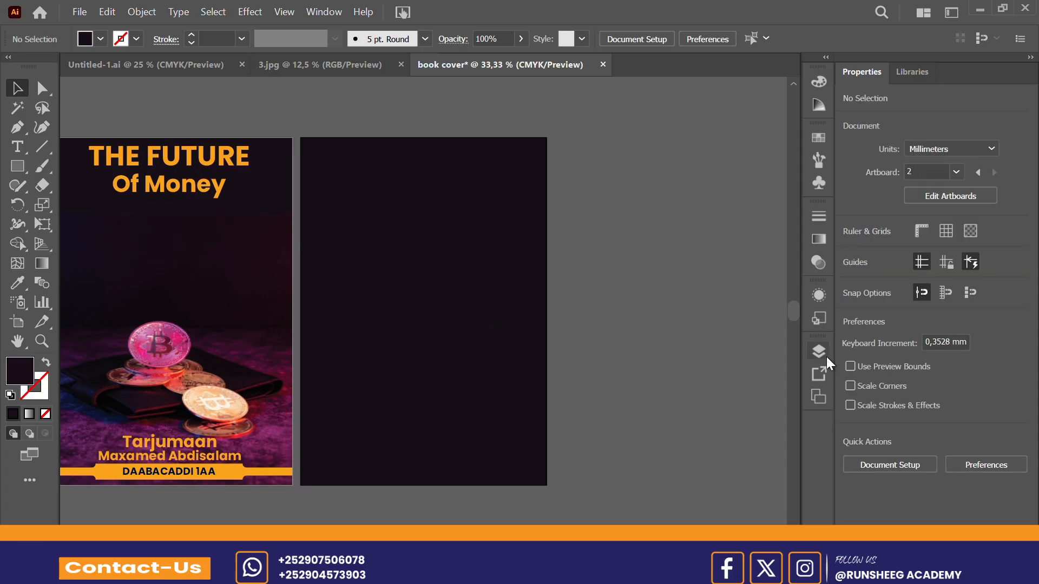
pyautogui.click(824, 354)
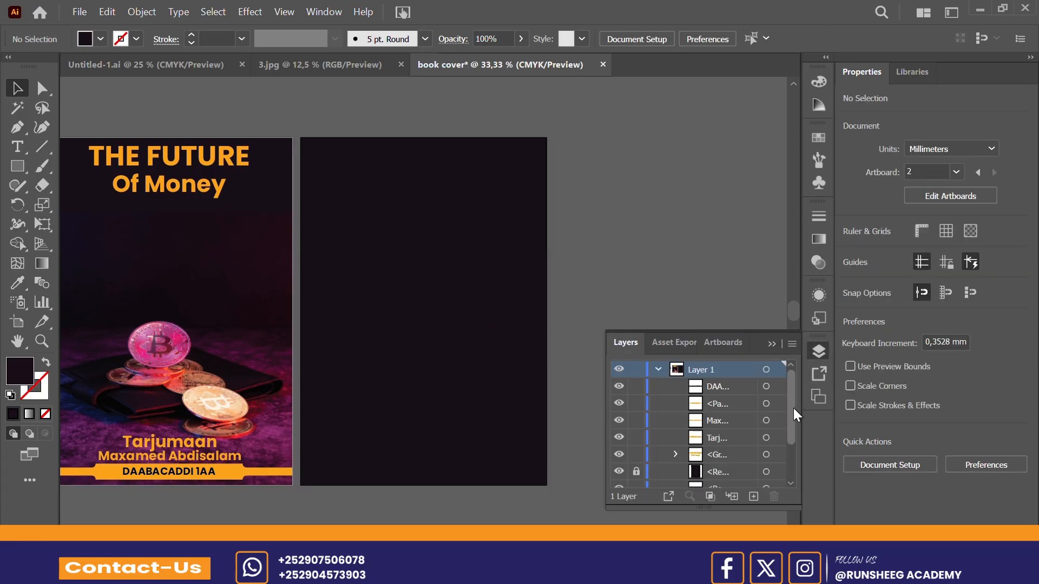
pyautogui.moveTo(793, 411); pyautogui.dragTo(792, 463)
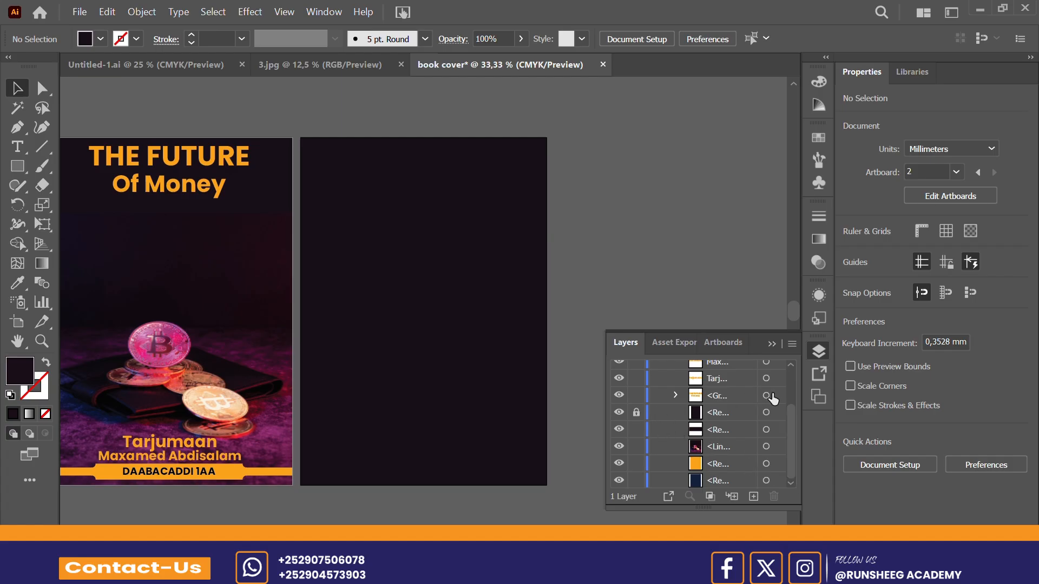
pyautogui.click(189, 170)
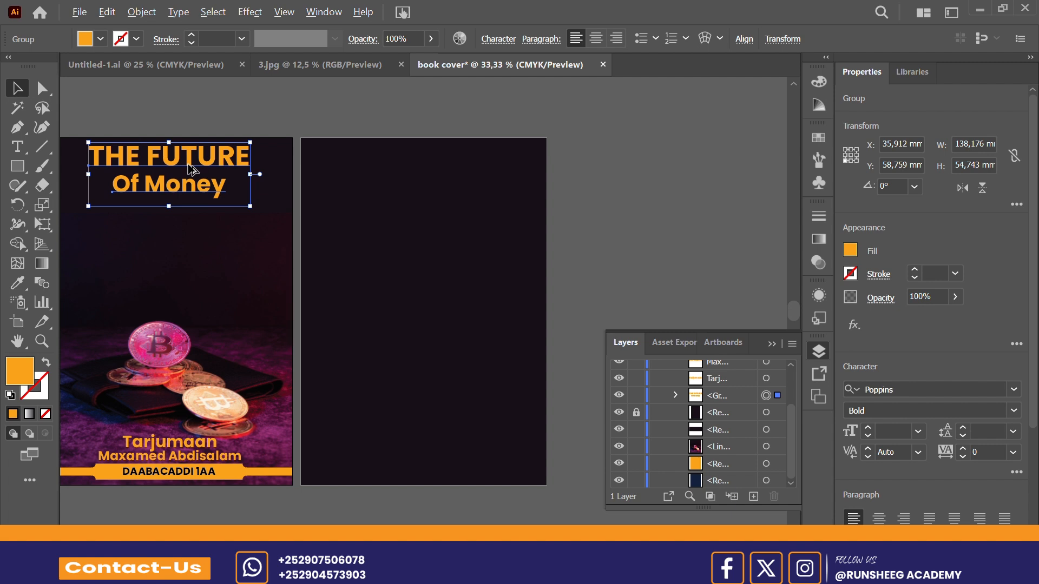
pyautogui.moveTo(189, 168); pyautogui.dragTo(437, 176)
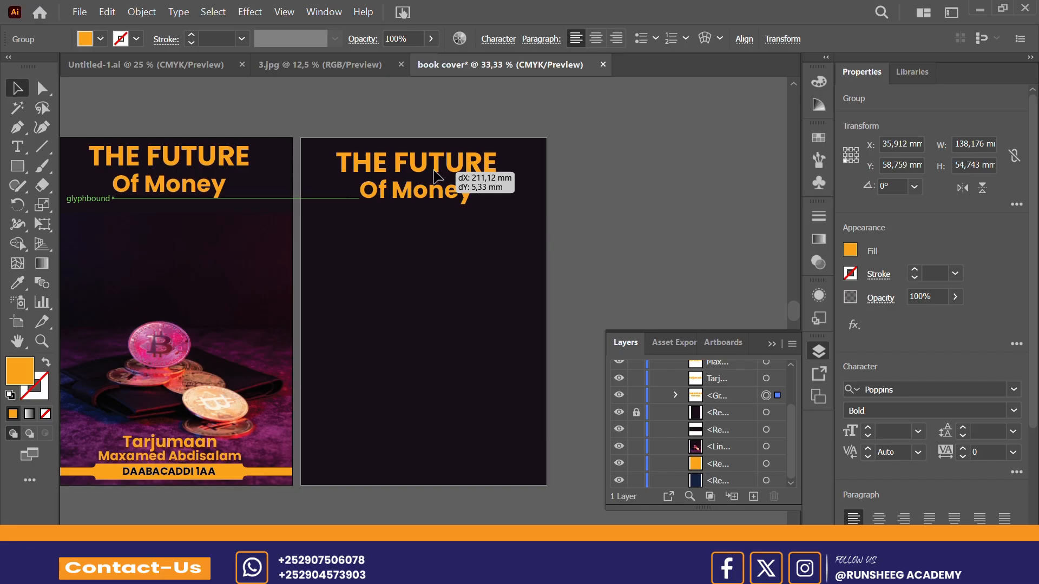
pyautogui.moveTo(434, 170); pyautogui.dragTo(434, 171)
pyautogui.hotkey('ctrl', 'z')
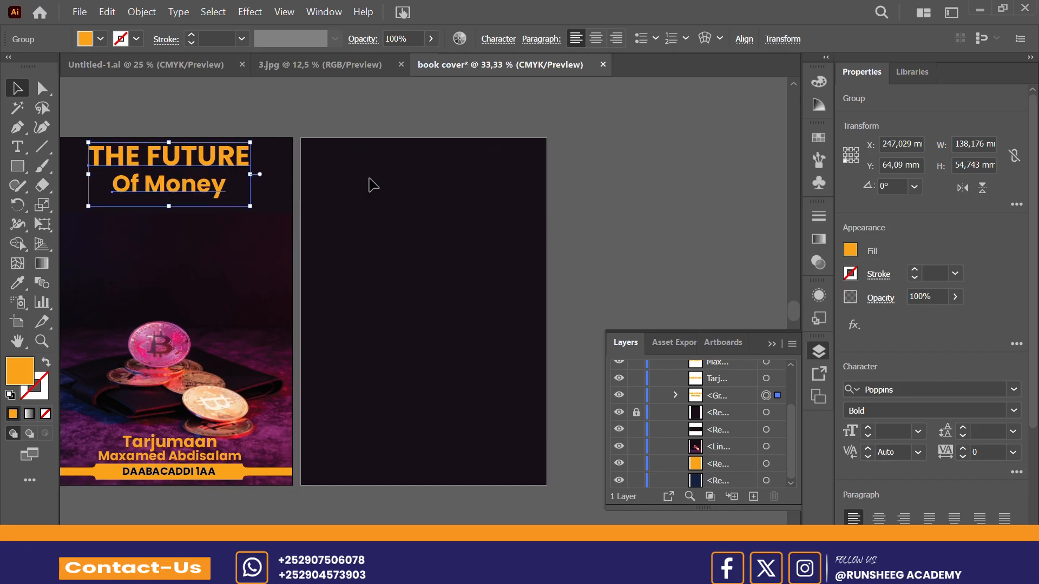
# Step: Duplicate the "THE FUTURE Of Money" title group onto the upper part of the second artboard
pyautogui.moveTo(215, 161); pyautogui.dragTo(478, 162)
pyautogui.click(648, 172)
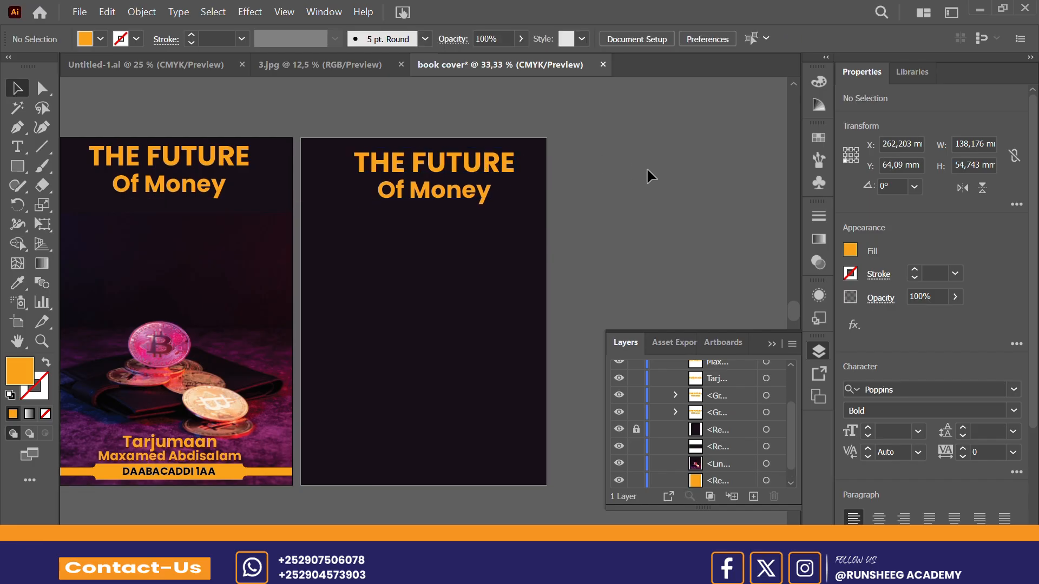
pyautogui.click(770, 348)
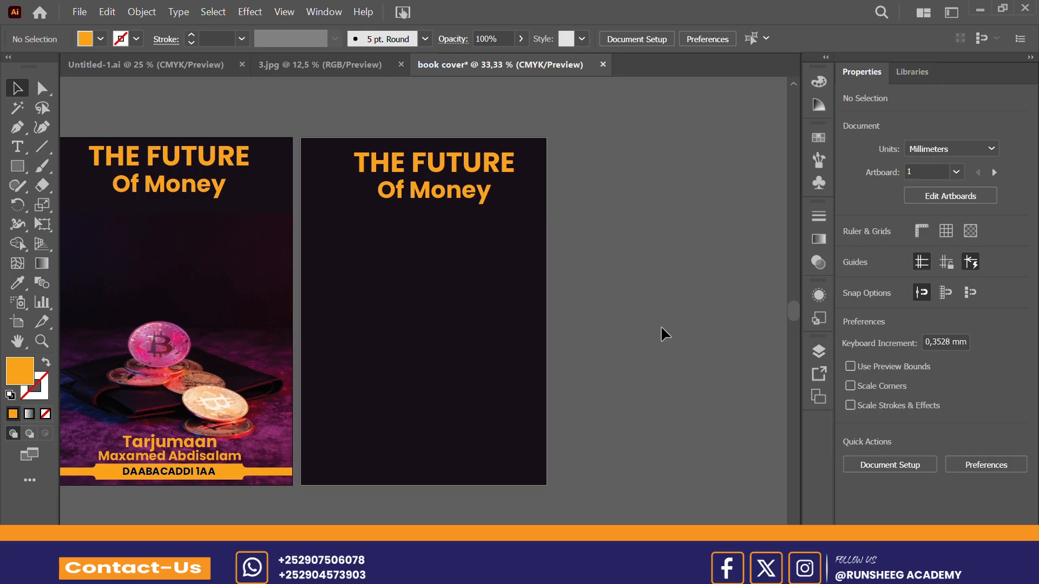
# Step: Draw an orange rectangle about 161 by 155 mm below the title on the second artboard
pyautogui.click(23, 172)
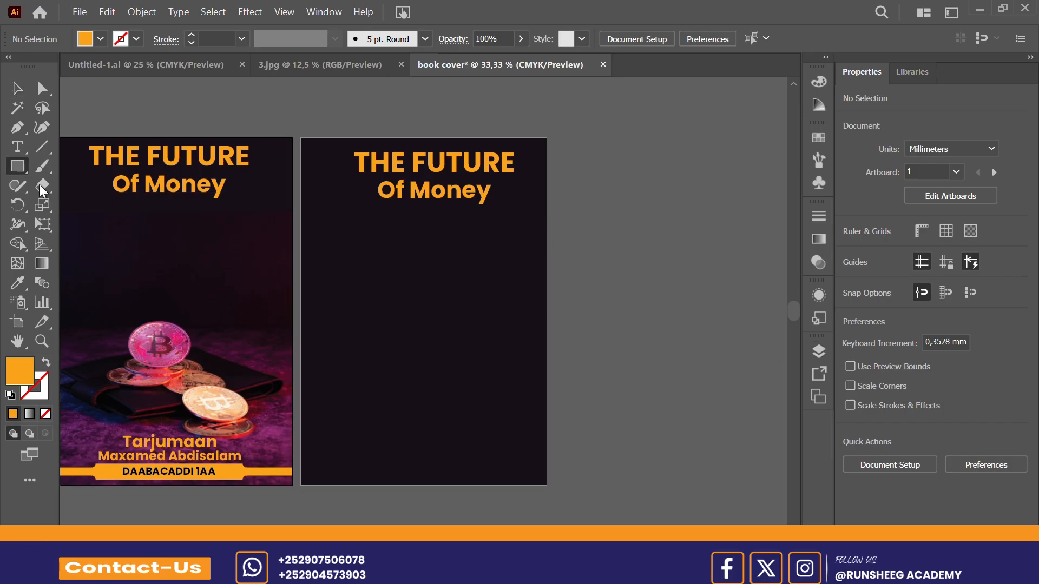
pyautogui.moveTo(344, 237); pyautogui.dragTo(532, 419)
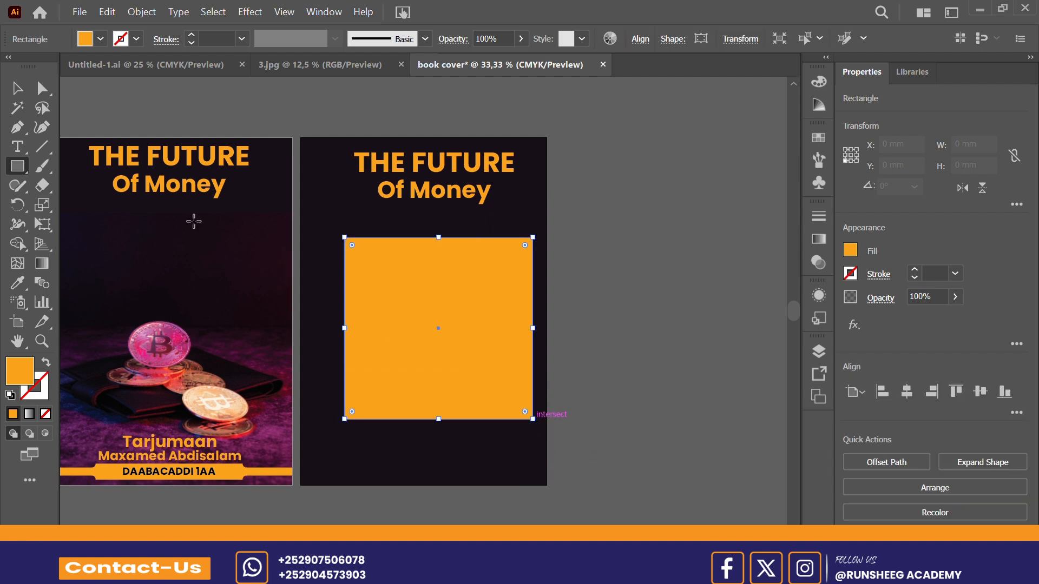
pyautogui.click(14, 94)
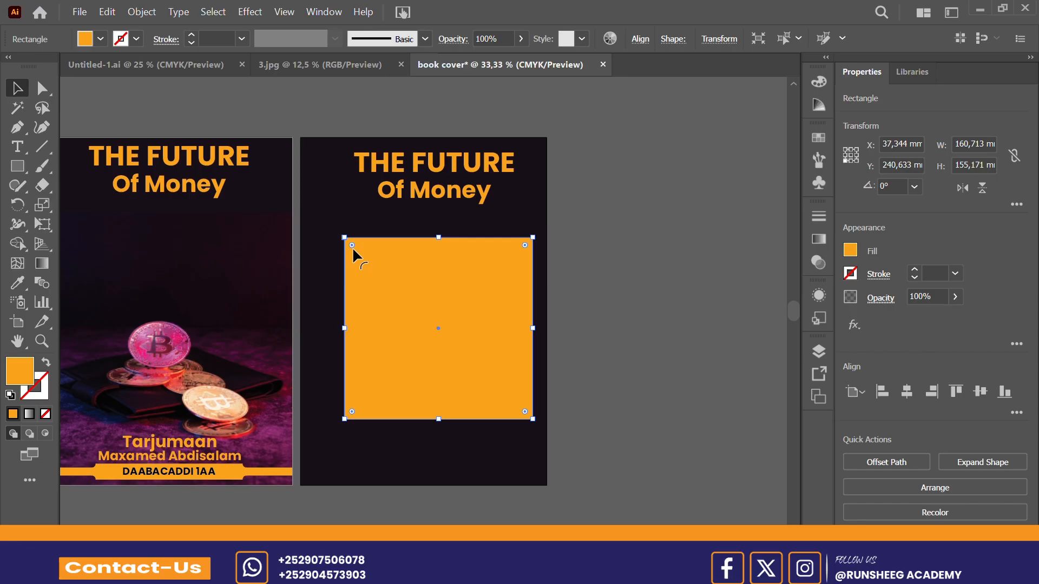
pyautogui.moveTo(352, 246); pyautogui.dragTo(344, 240)
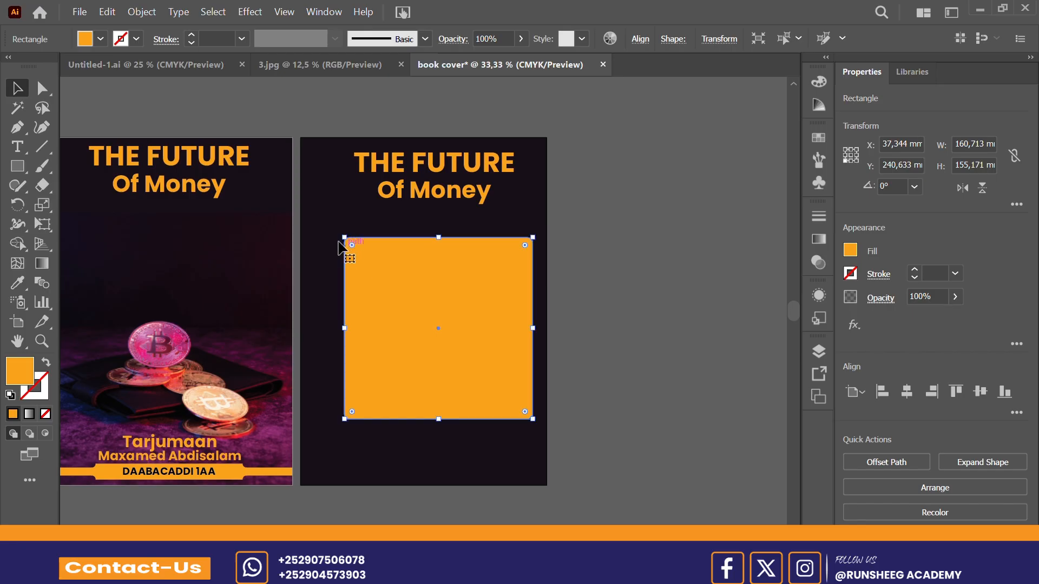
# Step: Centre the orange rectangle horizontally and vertically on the second artboard
pyautogui.click(639, 40)
pyautogui.click(499, 85)
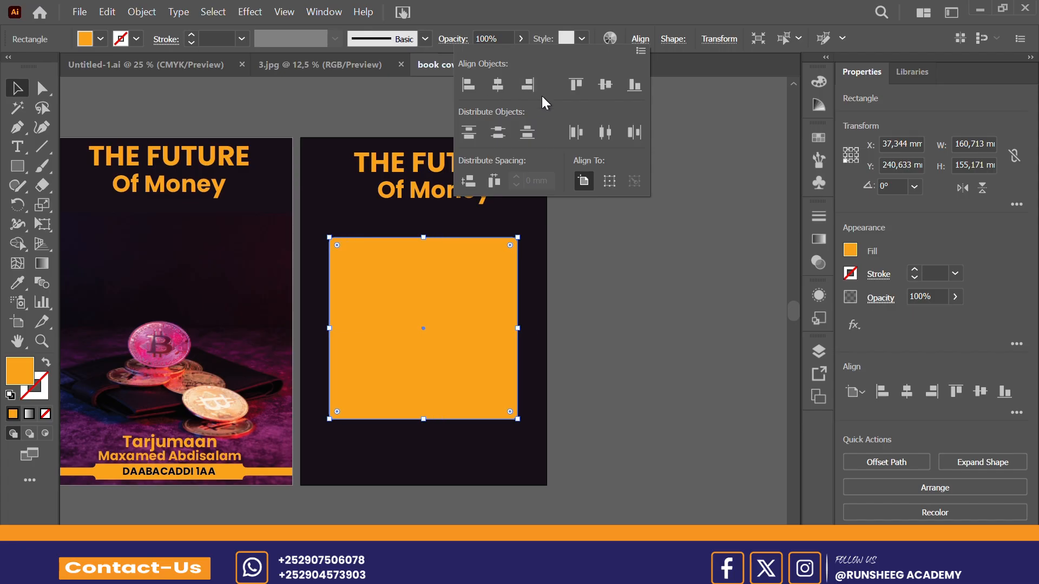
pyautogui.click(614, 84)
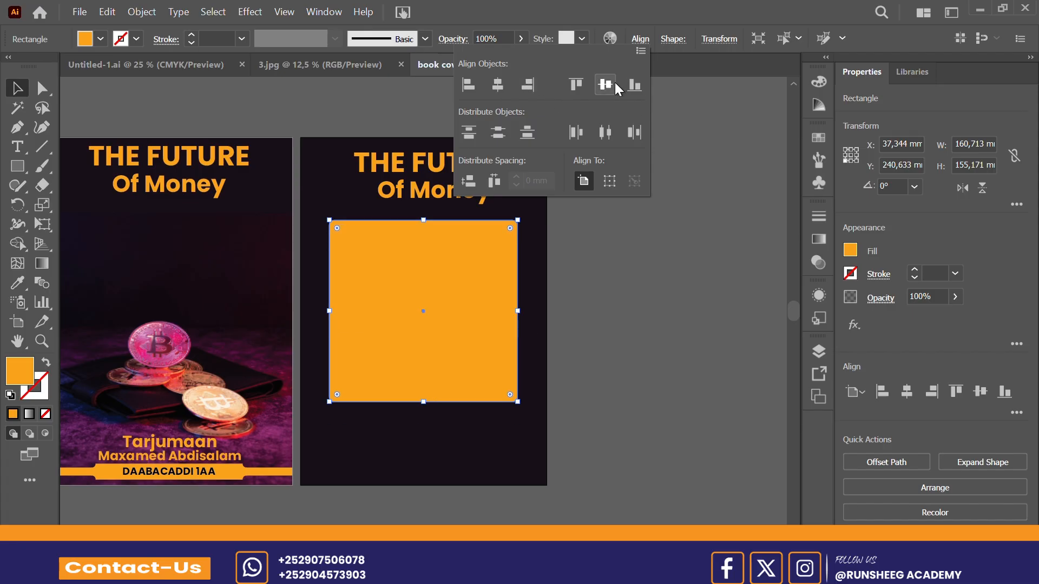
# Step: Enlarge the orange rectangle below the title, round its corners and deselect it
pyautogui.click(638, 39)
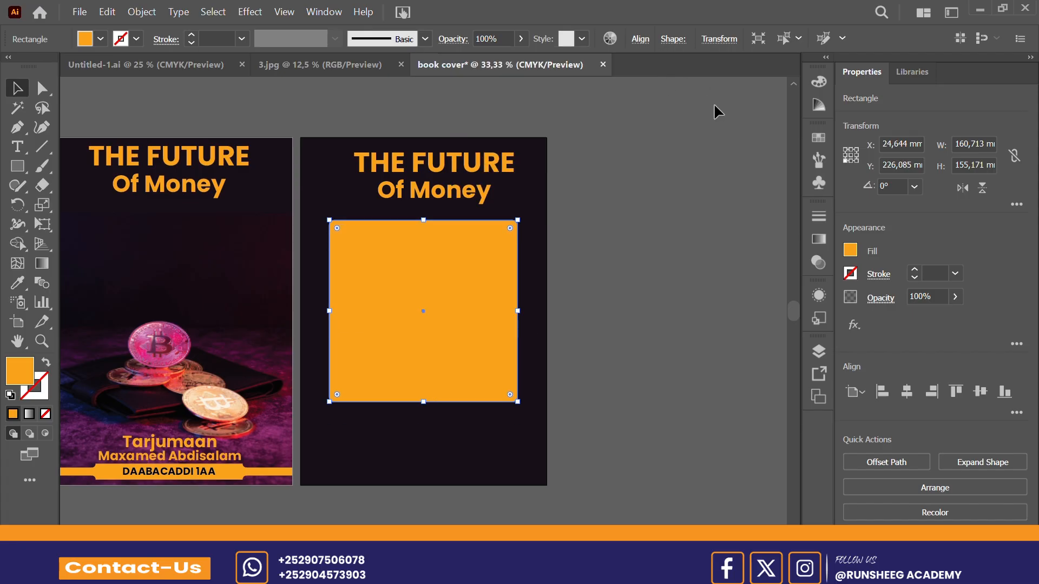
pyautogui.click(665, 149)
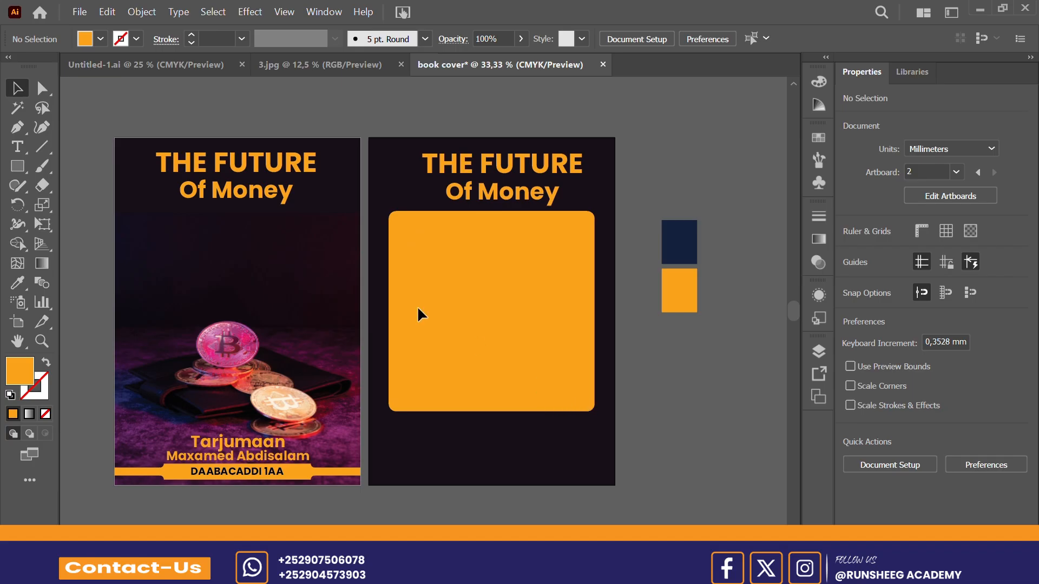
# Step: Draw an area text frame about 169 by 166 mm with Lorem ipsum placeholder text over the orange panel and select the frame
pyautogui.click(12, 148)
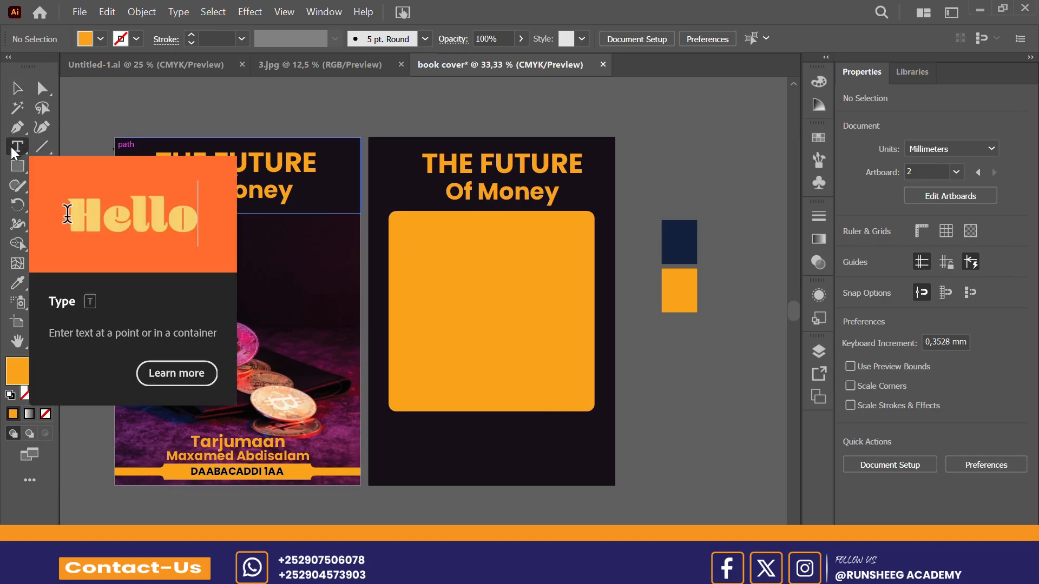
pyautogui.click(404, 218)
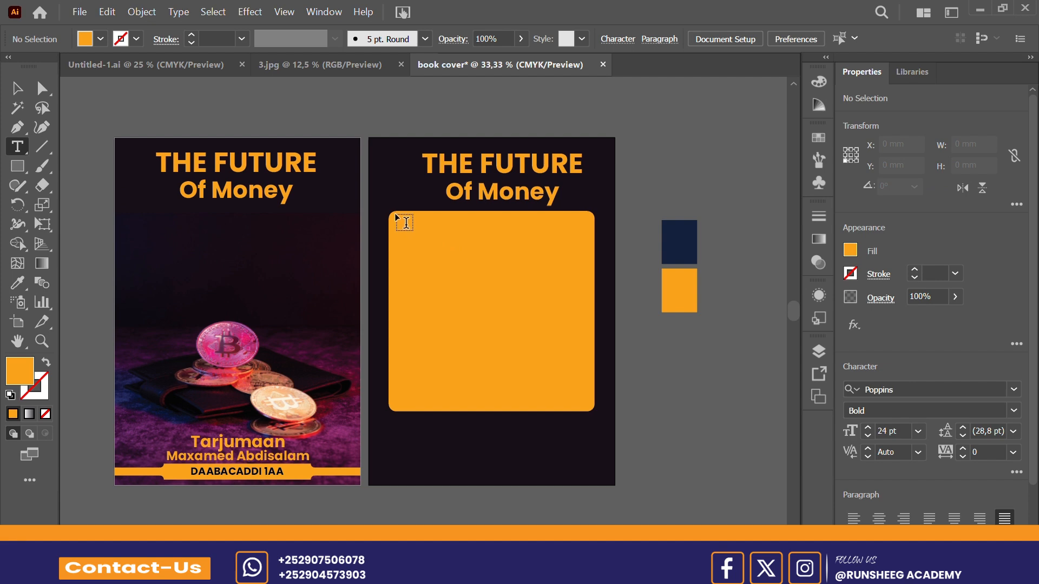
pyautogui.moveTo(406, 222); pyautogui.dragTo(593, 407)
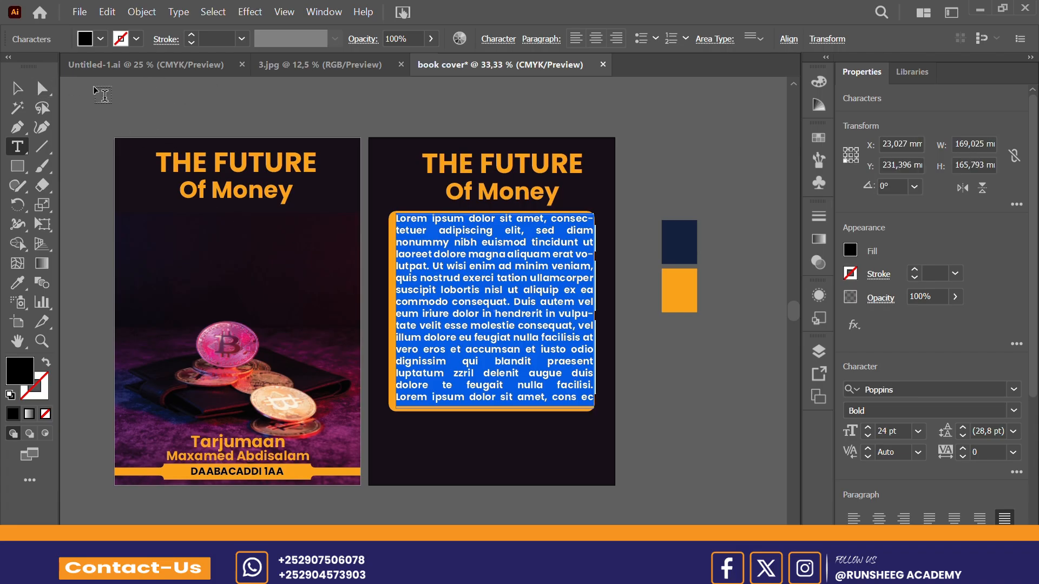
pyautogui.click(17, 88)
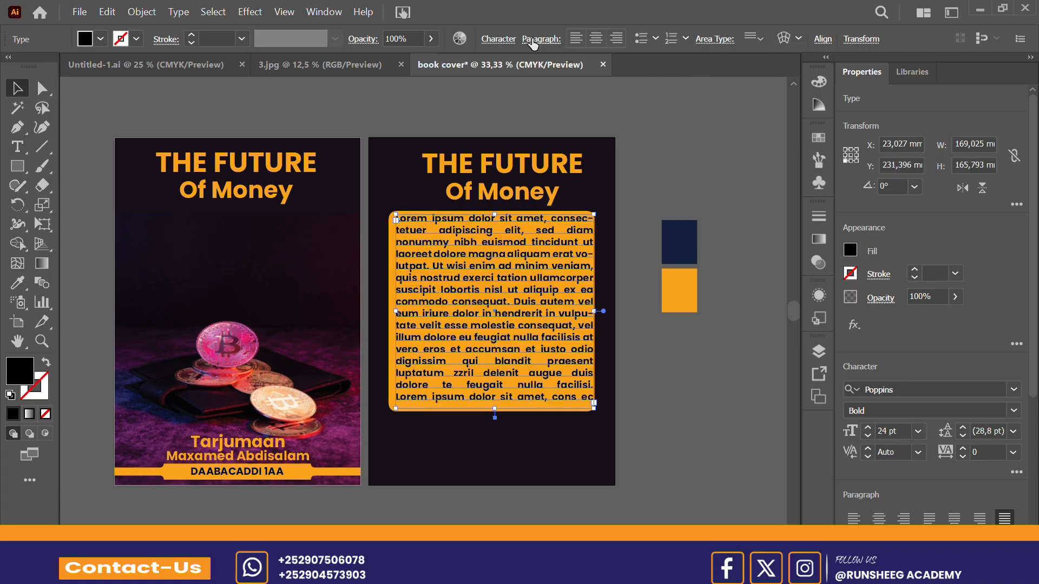
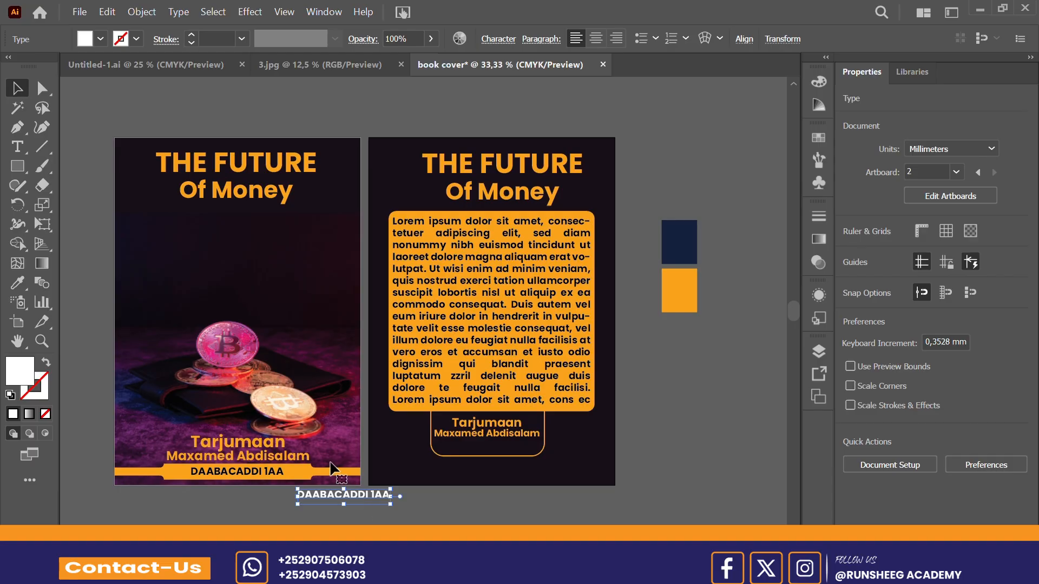
# Step: Delete the stray white "DAABACADDI 1AA" text lying below the first artboard
pyautogui.press('q')
pyautogui.press('Delete')
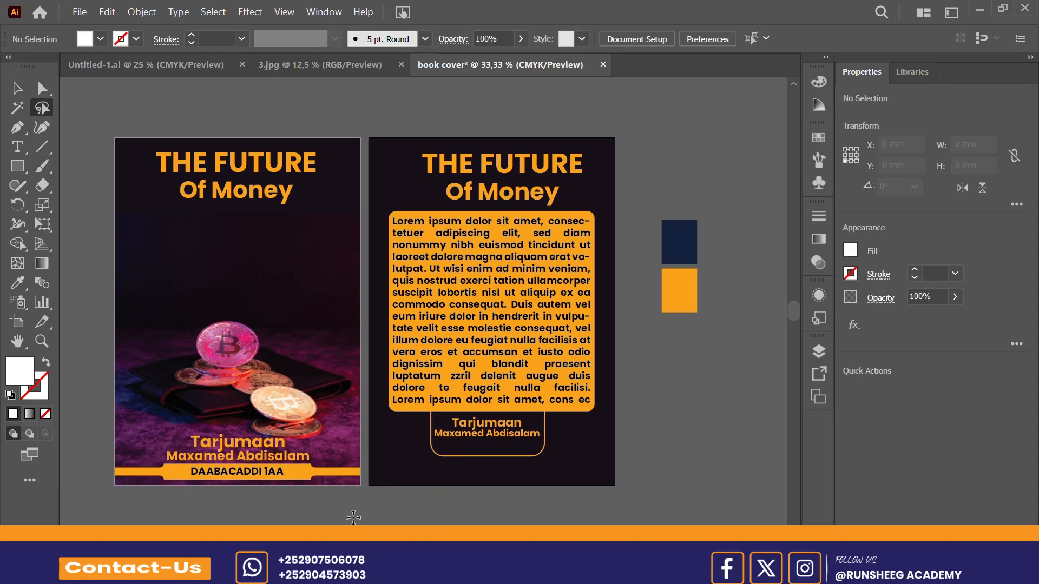
pyautogui.click(17, 88)
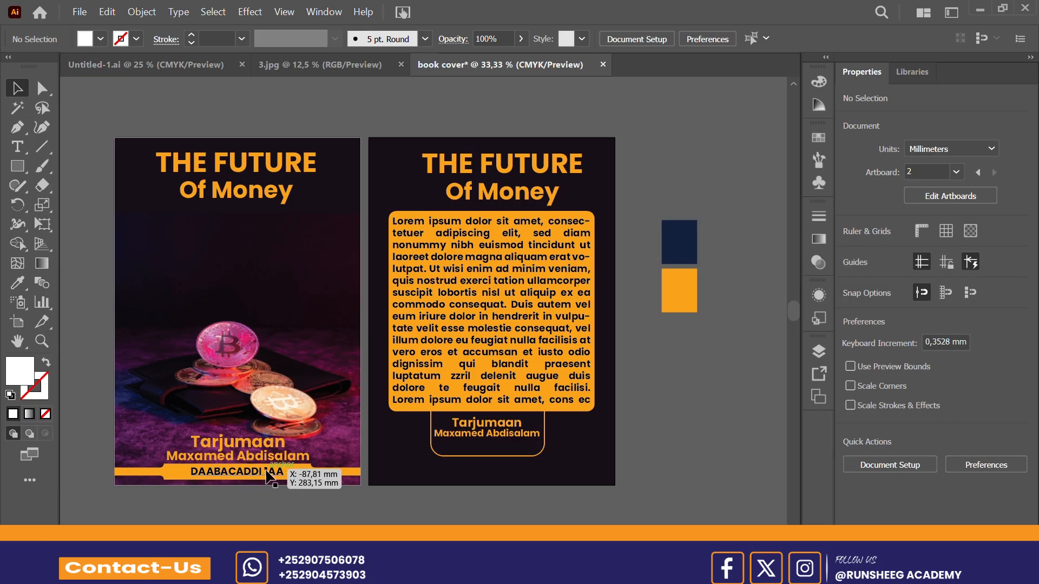
# Step: Try moving the front cover's "DAABACADDI 1AA" text into the back cover's outlined box and filling it with white
pyautogui.click(269, 476)
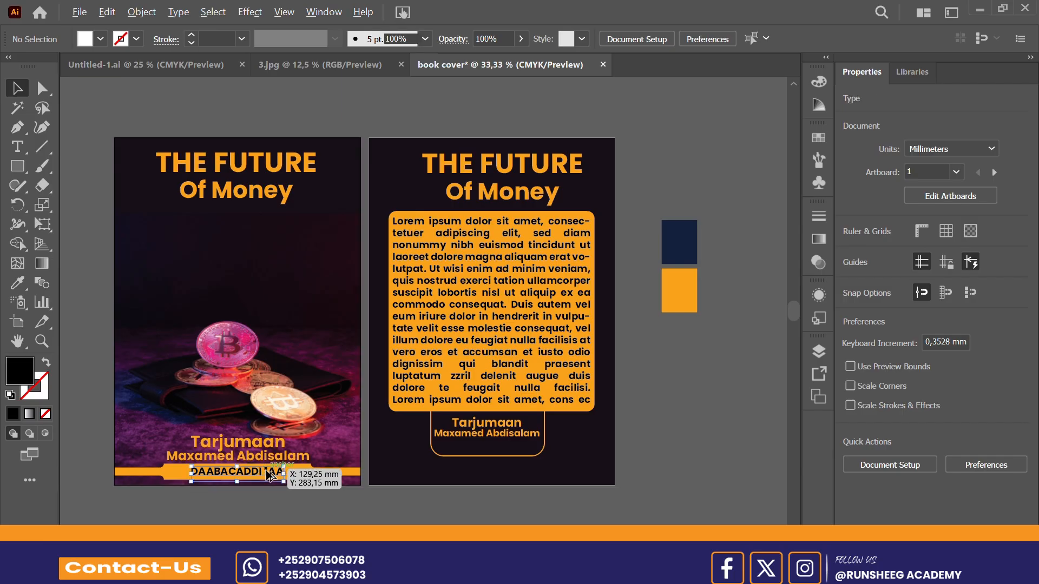
pyautogui.moveTo(265, 472); pyautogui.dragTo(512, 450)
pyautogui.doubleClick(509, 445)
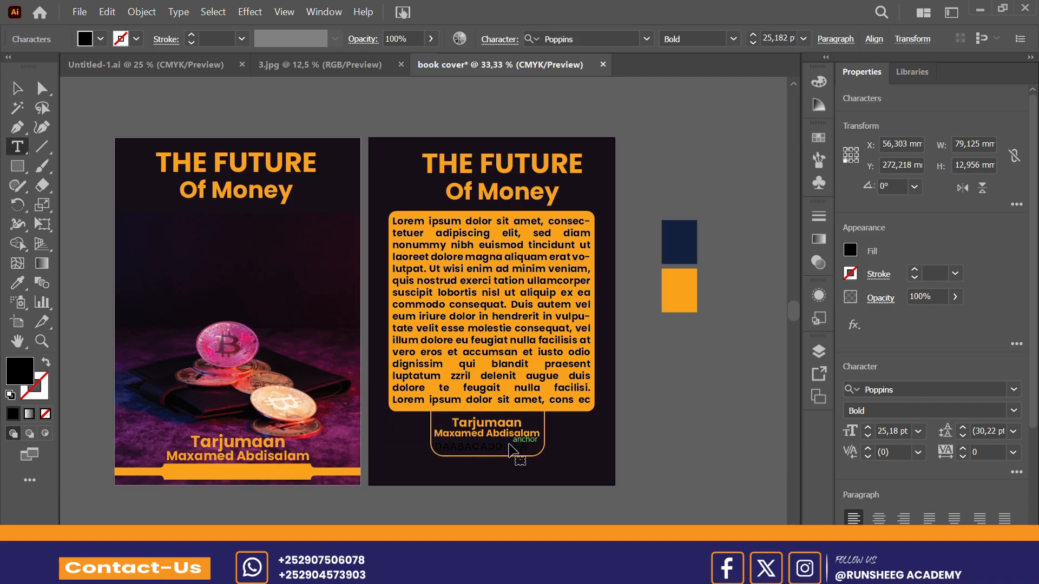
pyautogui.hotkey('ctrl', 'a')
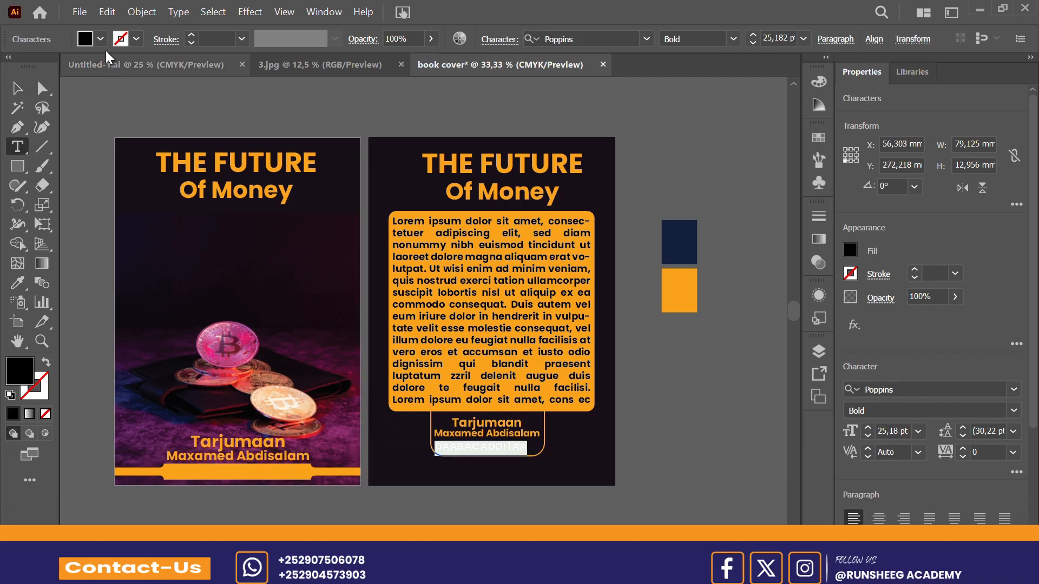
pyautogui.click(101, 38)
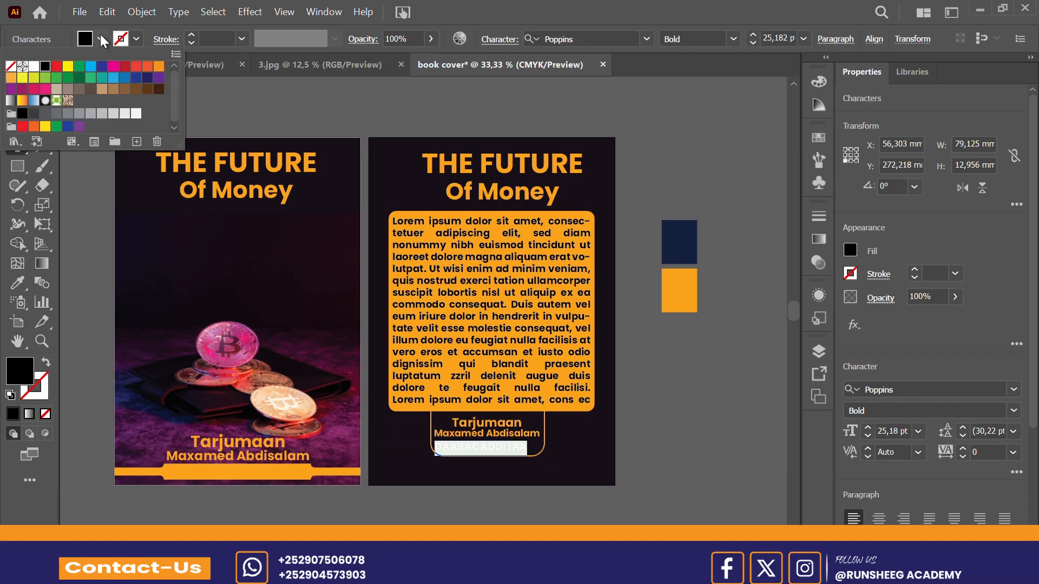
pyautogui.click(32, 69)
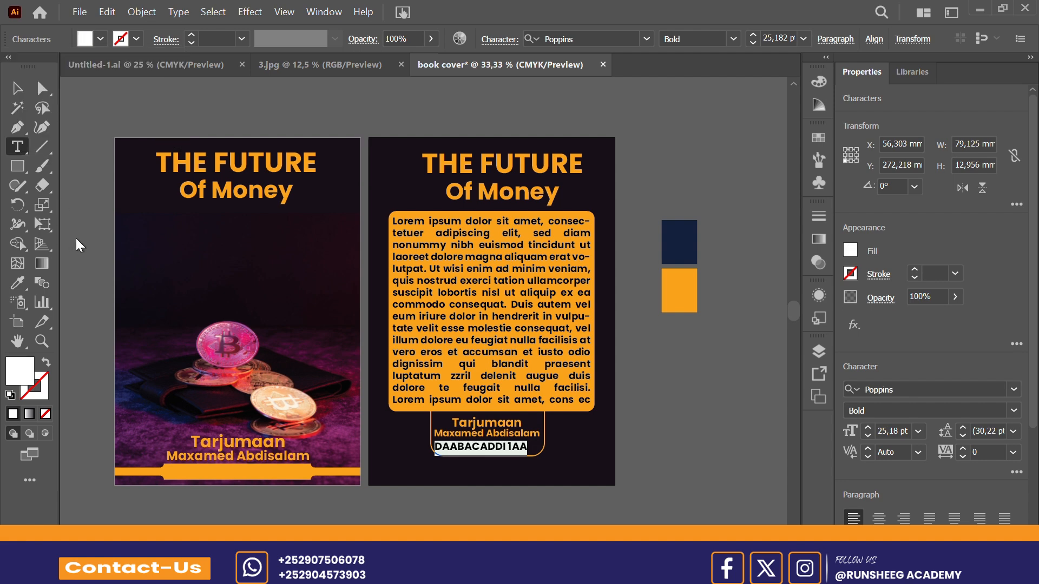
pyautogui.click(13, 88)
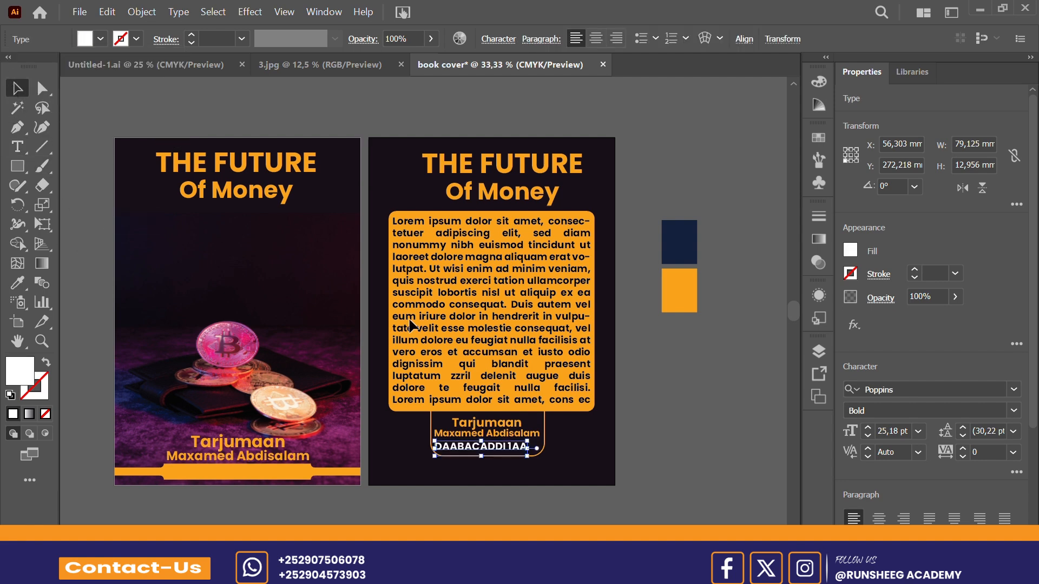
# Step: Nudge the white "DAABACADDI 1AA" text horizontally inside the back cover's outlined box
pyautogui.press('Right')
pyautogui.press('Right')
pyautogui.press('Right')
pyautogui.press('Right')
pyautogui.press('Right')
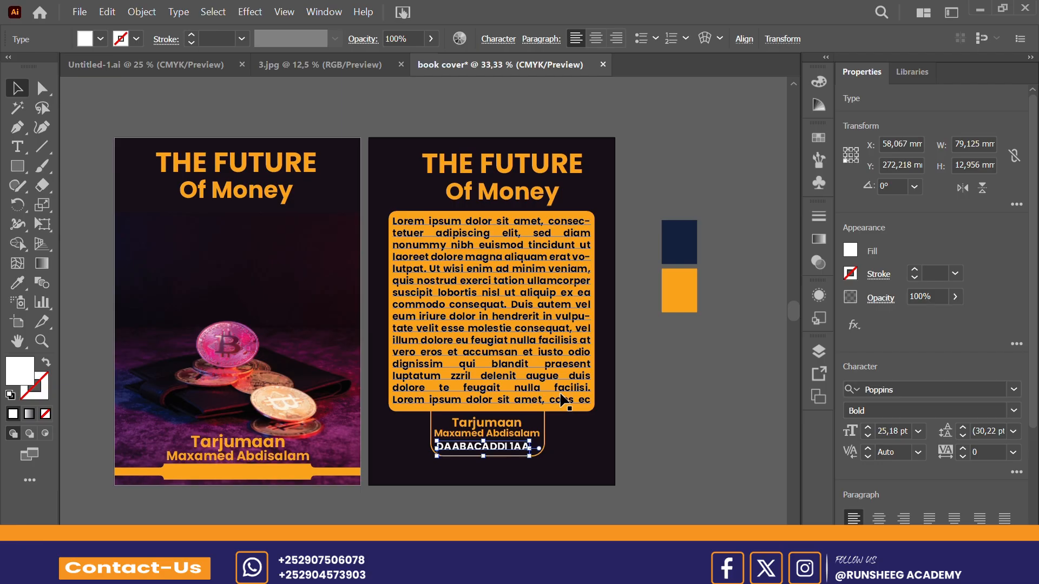
pyautogui.click(719, 486)
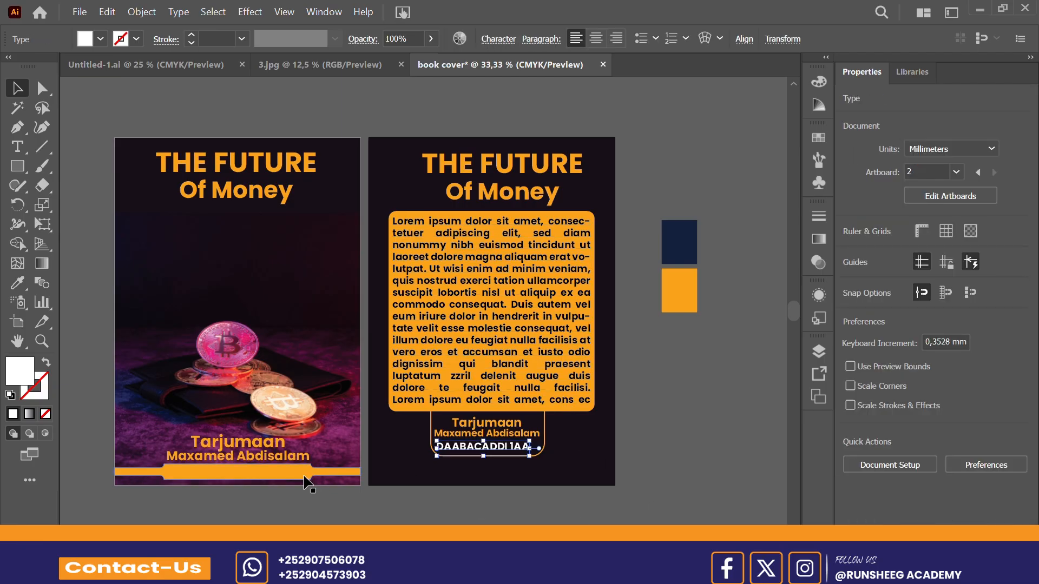
pyautogui.press('Left')
pyautogui.press('Left')
pyautogui.press('Left')
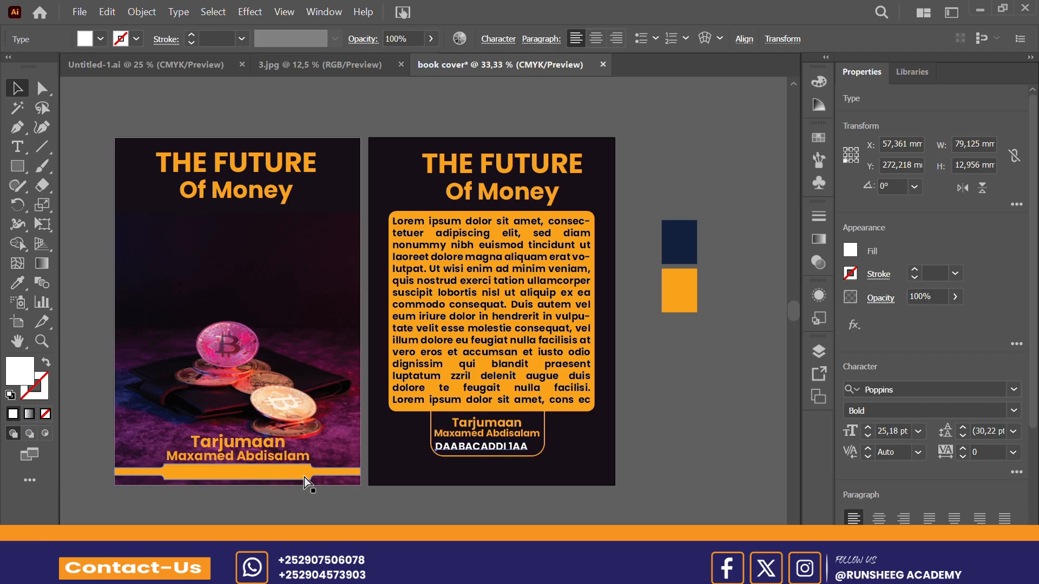
# Step: Undo the nudges, white fill and move of the "DAABACADDI 1AA" text back to the front cover's banner and deselect it
pyautogui.hotkey('ctrl', 'z')
pyautogui.hotkey('ctrl', 'z')
pyautogui.hotkey('ctrl', 'z')
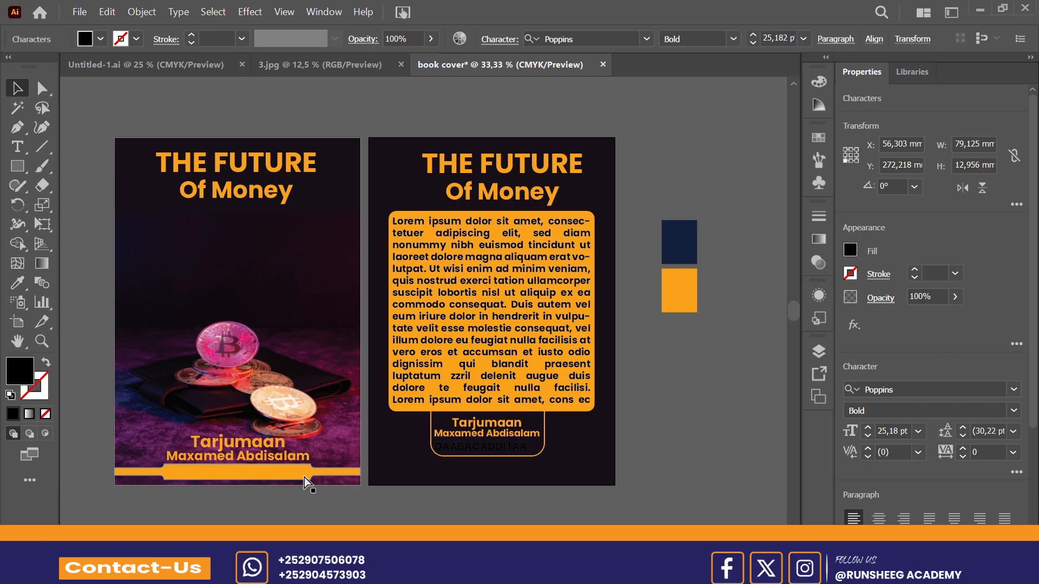
pyautogui.hotkey('ctrl', 'z')
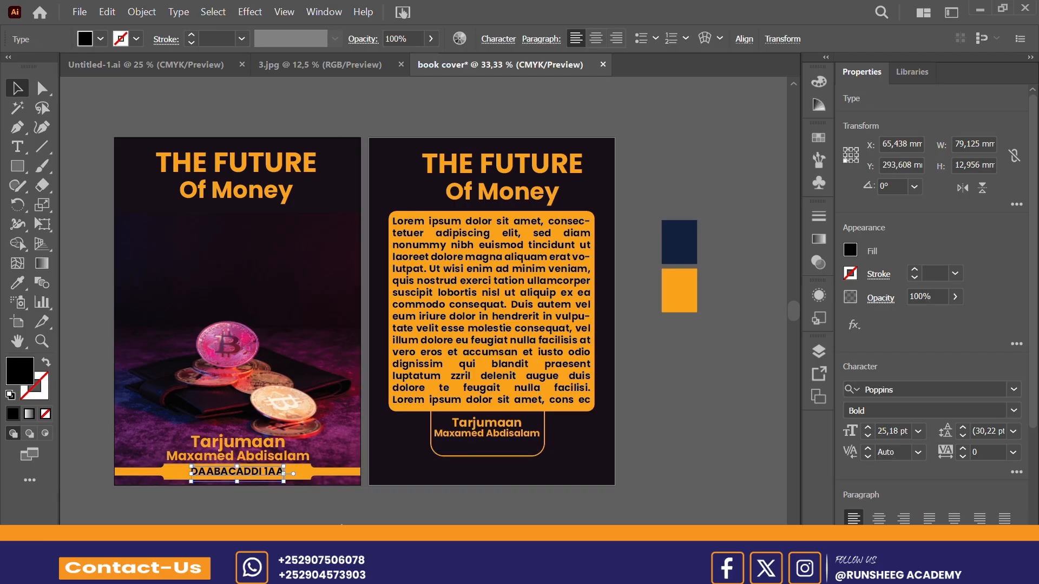
pyautogui.click(342, 526)
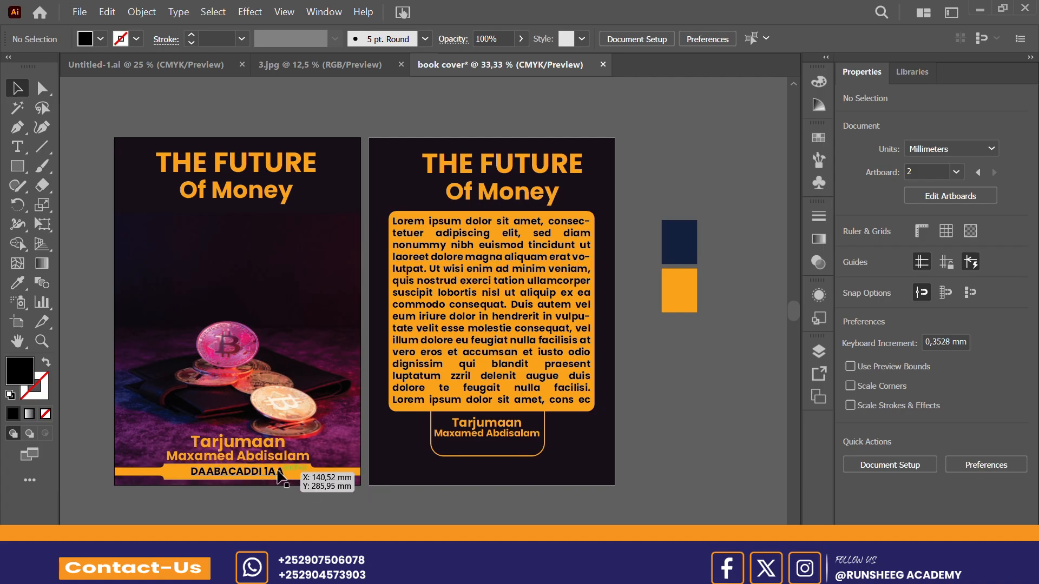
# Step: Duplicate the front cover's "DAABACADDI 1AA" text into the back cover's outlined box and fill the copy with white
pyautogui.click(278, 472)
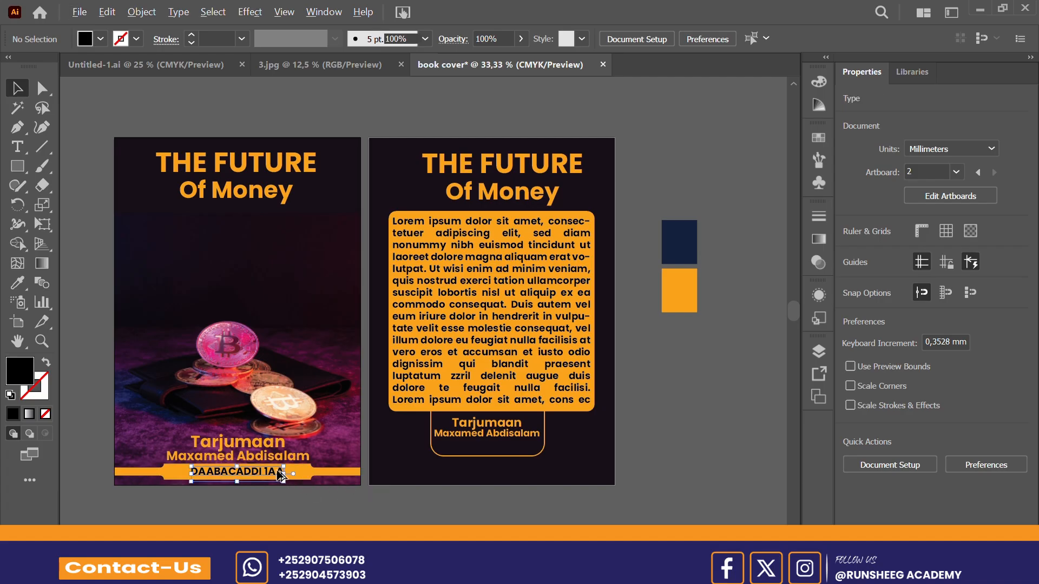
pyautogui.moveTo(278, 472); pyautogui.dragTo(518, 453)
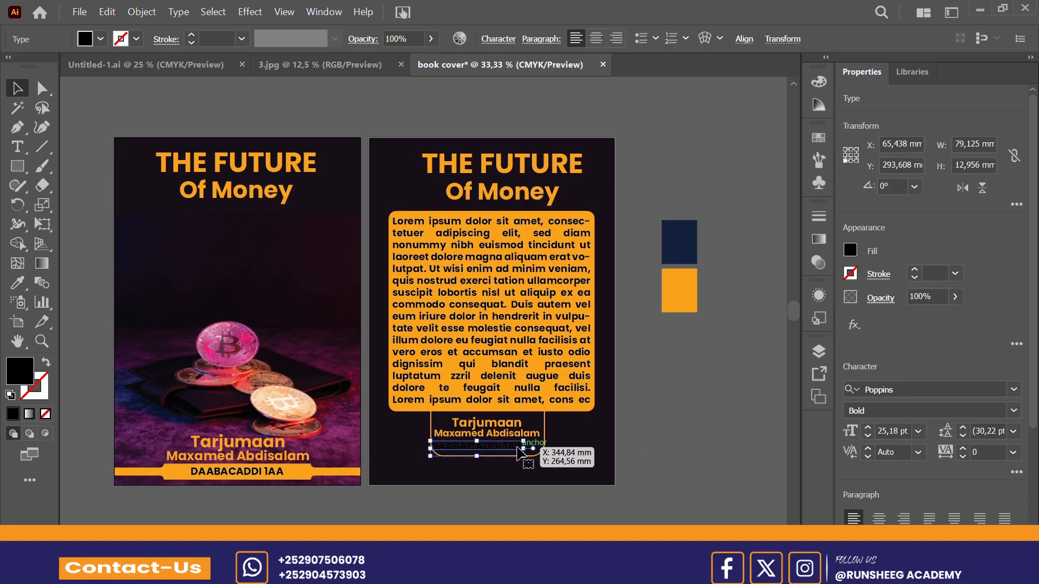
pyautogui.doubleClick(518, 447)
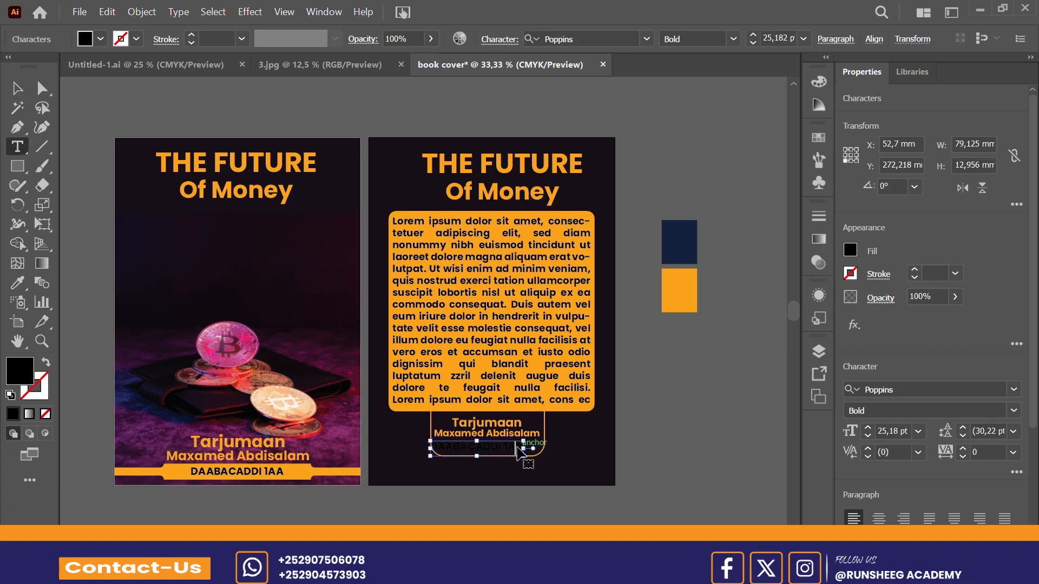
pyautogui.hotkey('ctrl', 'a')
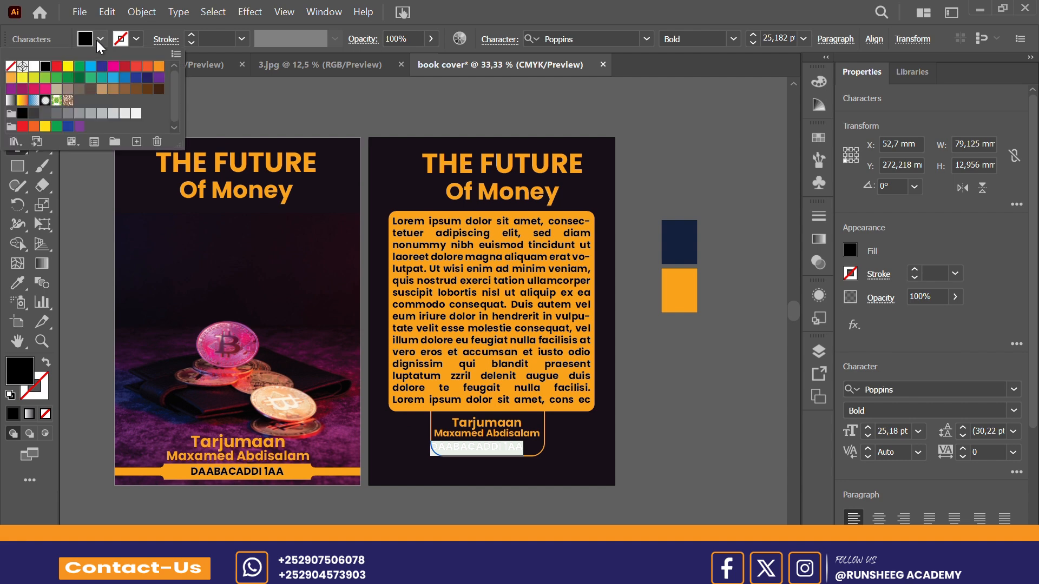
pyautogui.click(101, 39)
pyautogui.click(32, 75)
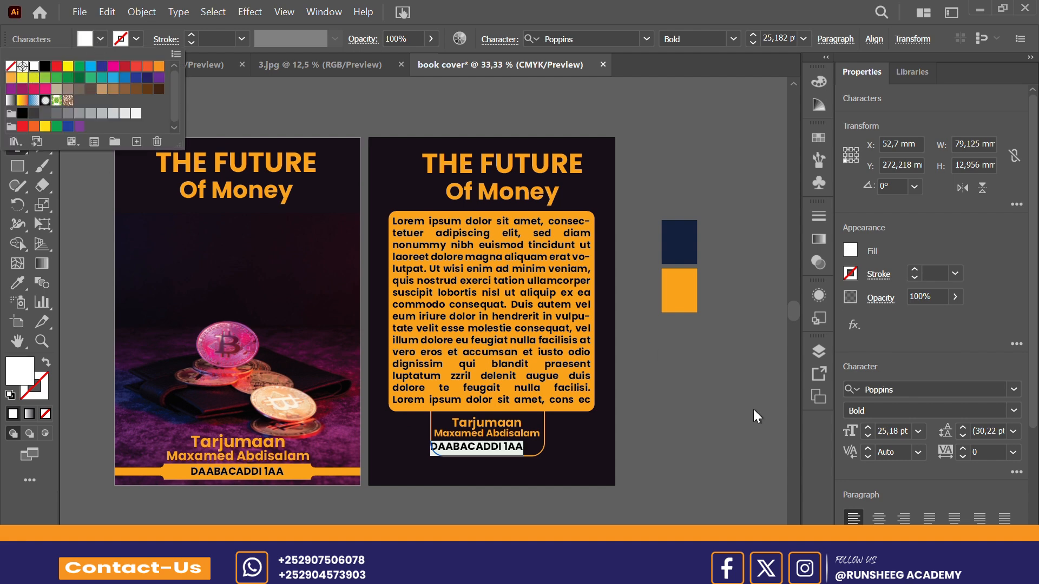
pyautogui.click(712, 424)
pyautogui.click(712, 424)
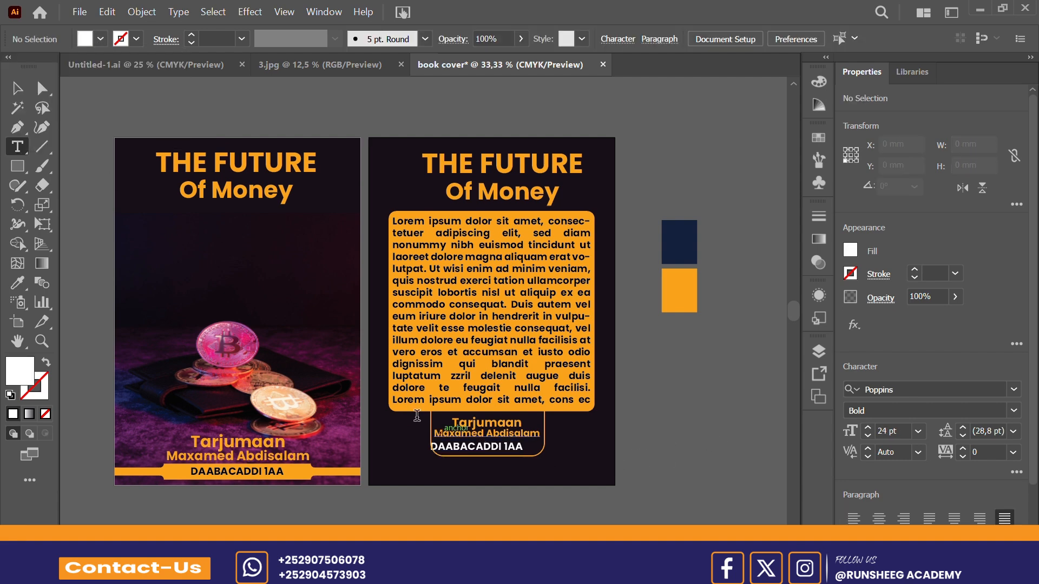
# Step: Shift the white "DAABACADDI 1AA" copy so it sits centred beneath the translator's name in the outlined box
pyautogui.click(19, 91)
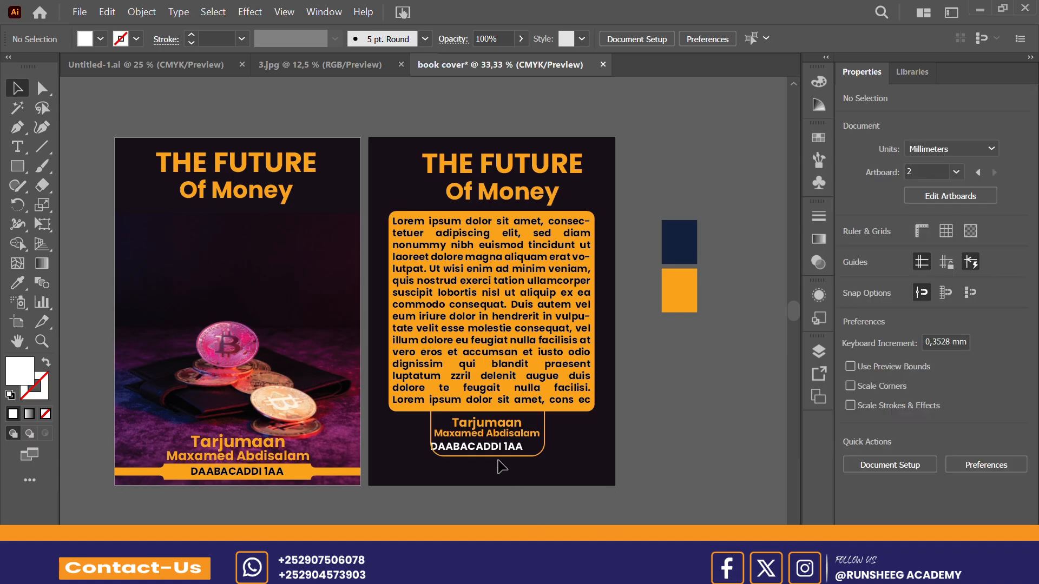
pyautogui.moveTo(498, 452); pyautogui.dragTo(509, 453)
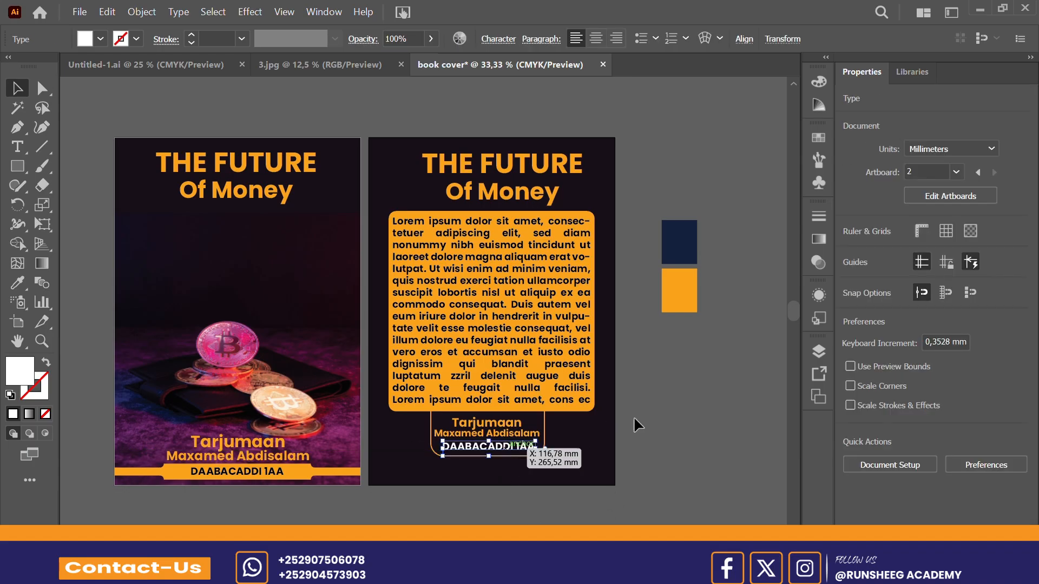
pyautogui.click(672, 421)
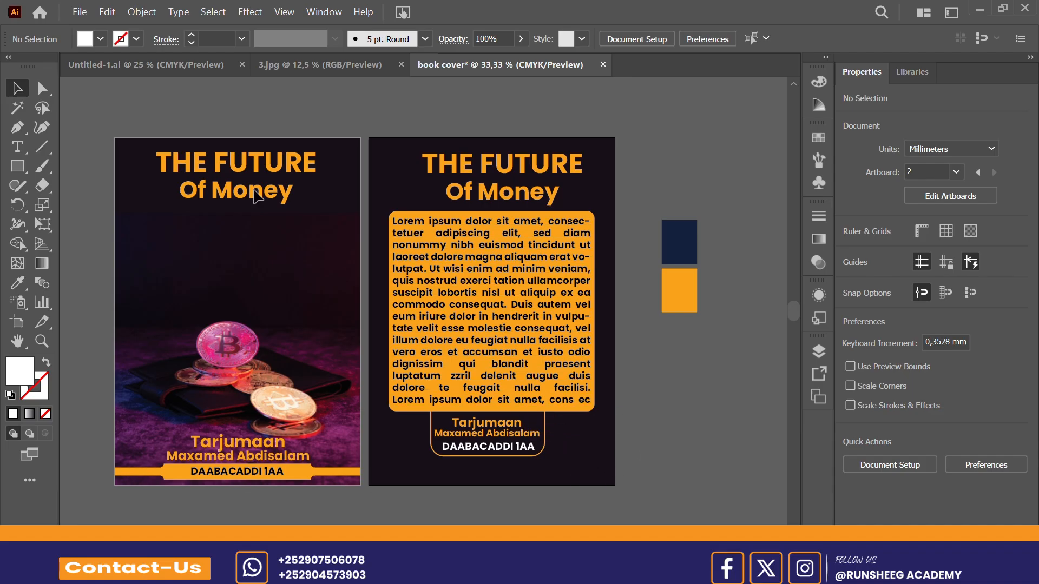
# Step: Copy the barcode image from Untitled-1.ai into the book cover document and place it near the back cover's lower-right corner
pyautogui.click(194, 61)
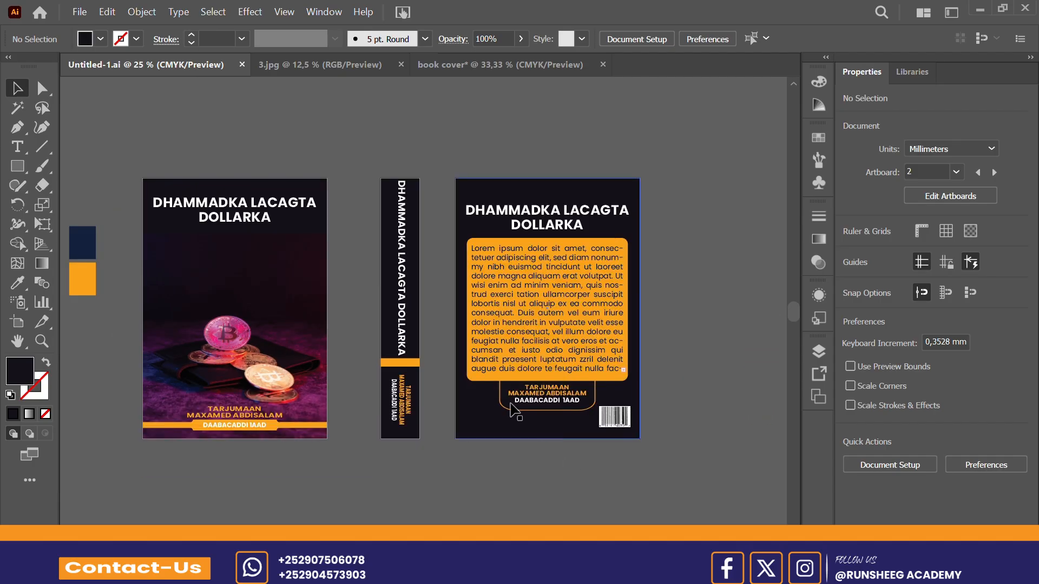
pyautogui.click(624, 419)
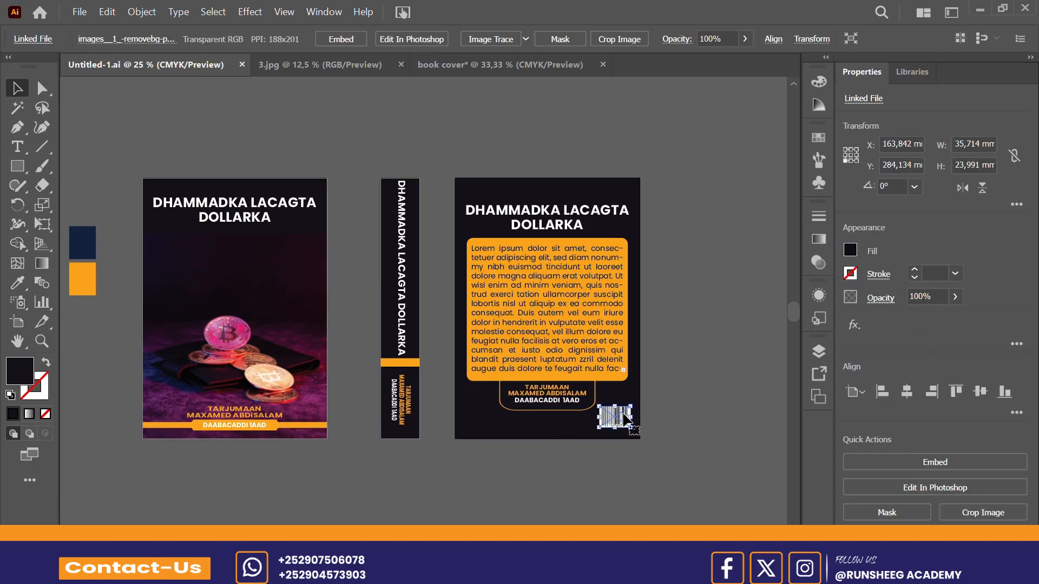
pyautogui.click(560, 66)
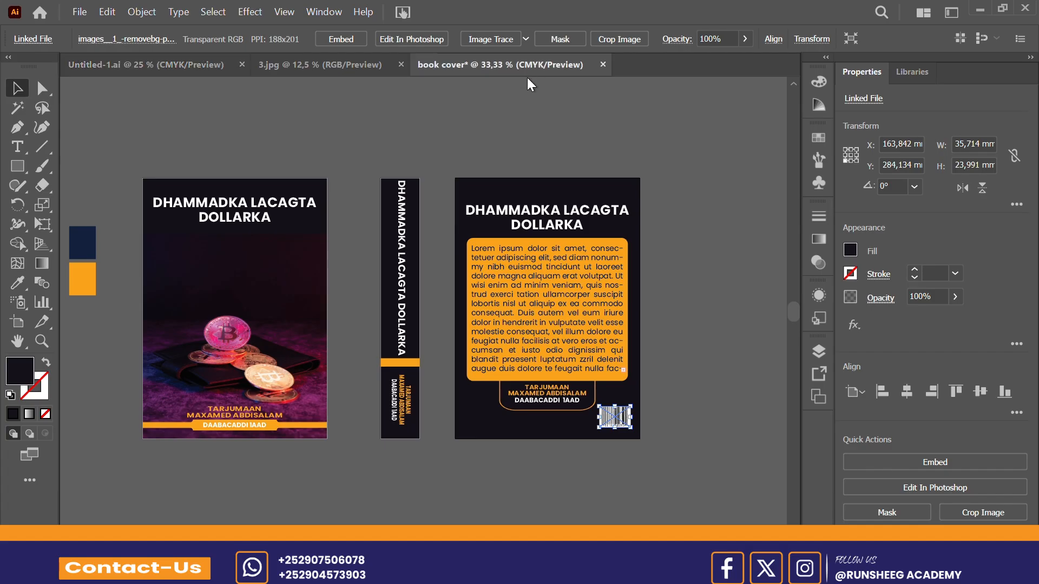
pyautogui.click(625, 385)
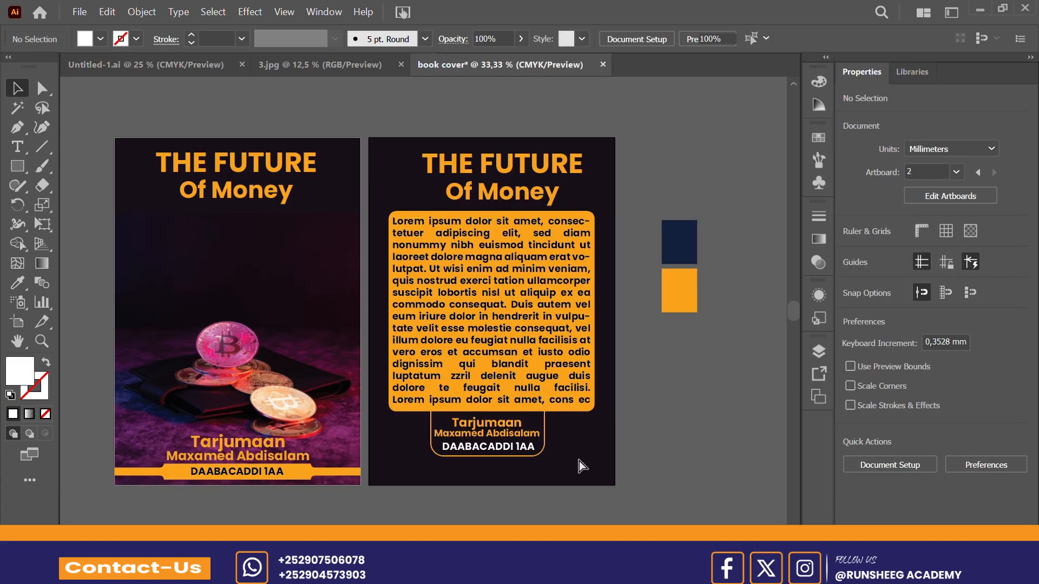
pyautogui.hotkey('ctrl', 'v')
pyautogui.moveTo(428, 319); pyautogui.dragTo(576, 461)
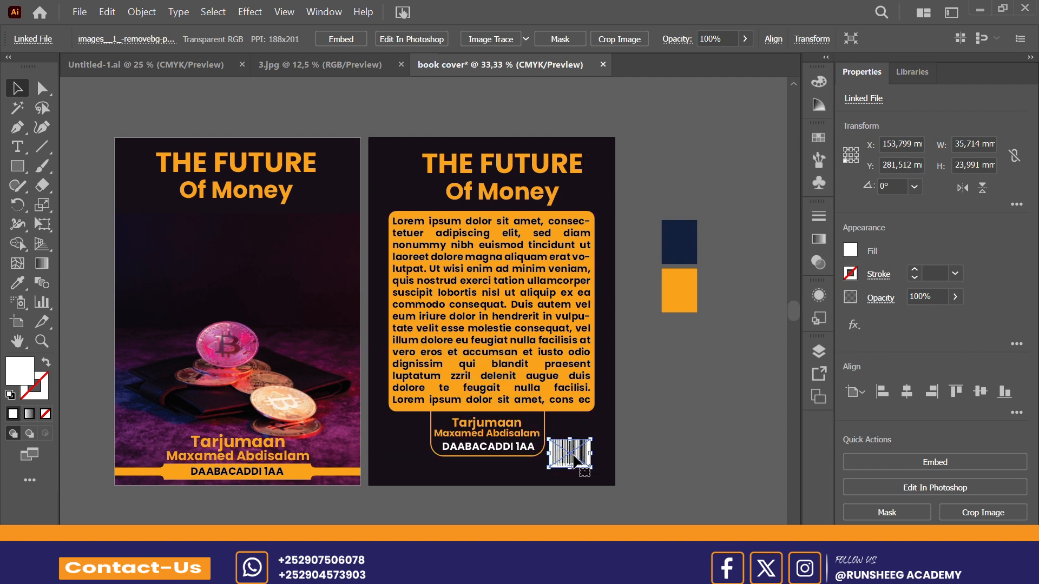
pyautogui.click(660, 427)
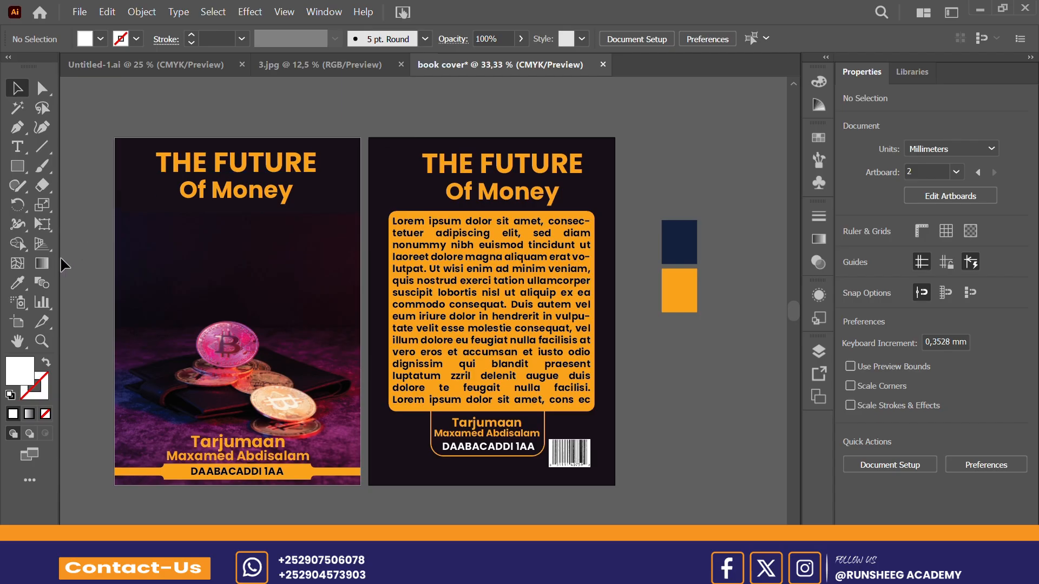
# Step: Move Artboard 2 with its artwork horizontally to X of about 403 mm, leaving a gap beside Artboard 1
pyautogui.moveTo(611, 216); pyautogui.dragTo(700, 221)
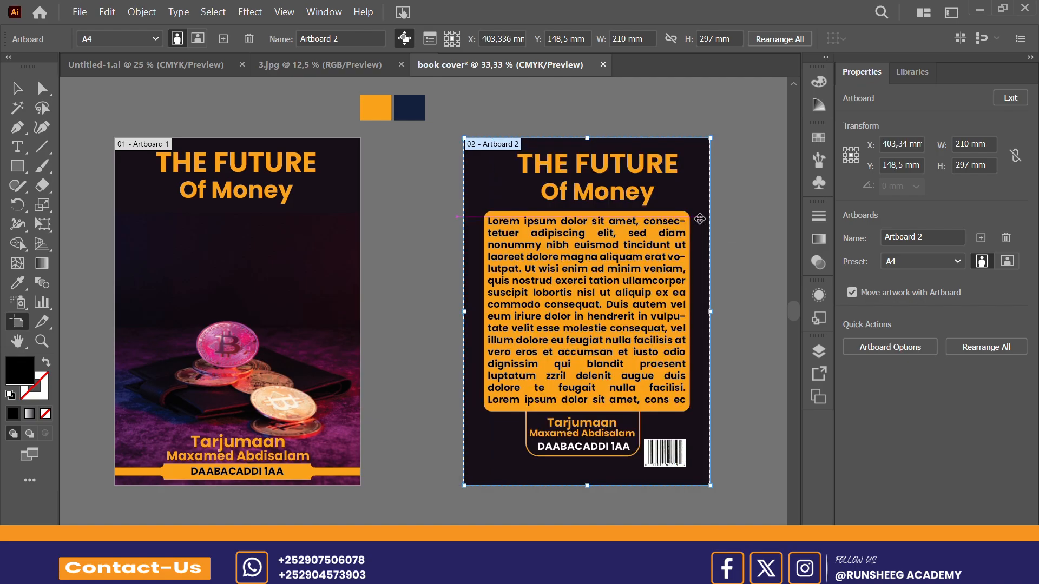
pyautogui.click(385, 265)
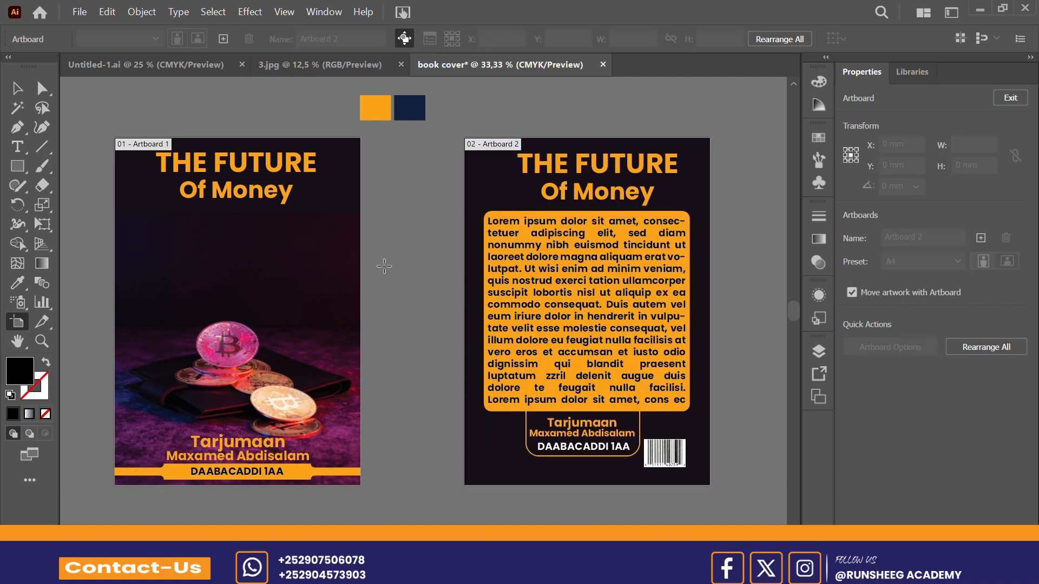
pyautogui.click(21, 171)
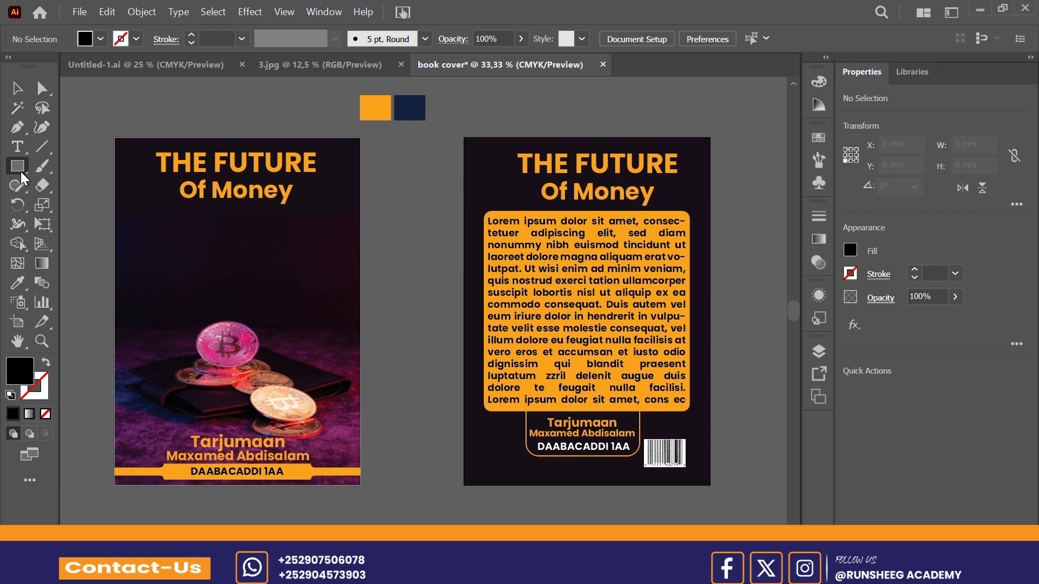
# Step: Try duplicating the back cover's dark background rectangle into the gap between the artboards, and undo the copy
pyautogui.click(20, 96)
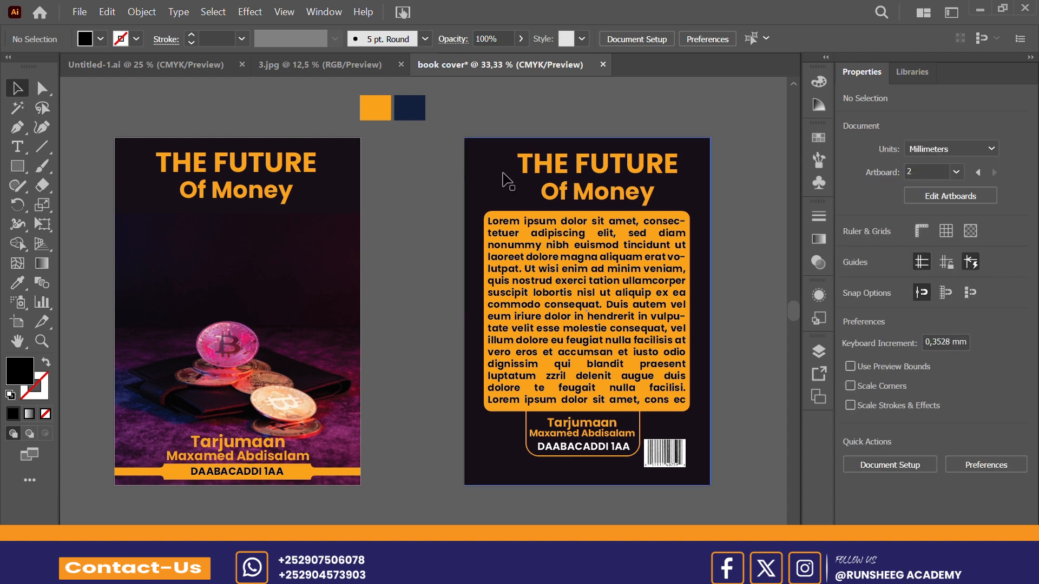
pyautogui.press('alt')
pyautogui.press('alt')
pyautogui.moveTo(507, 188); pyautogui.dragTo(402, 185)
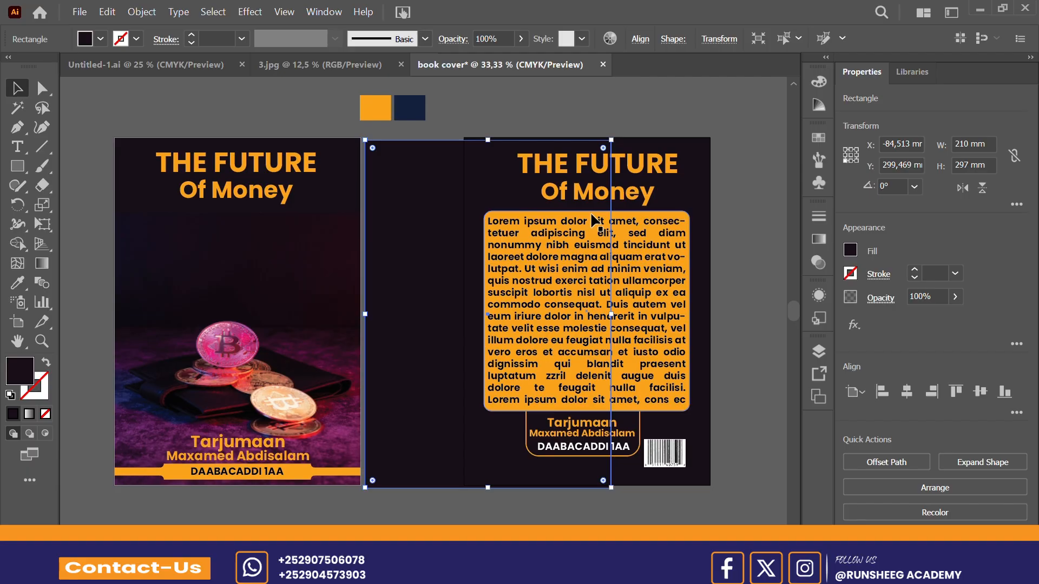
pyautogui.hotkey('ctrl', 'z')
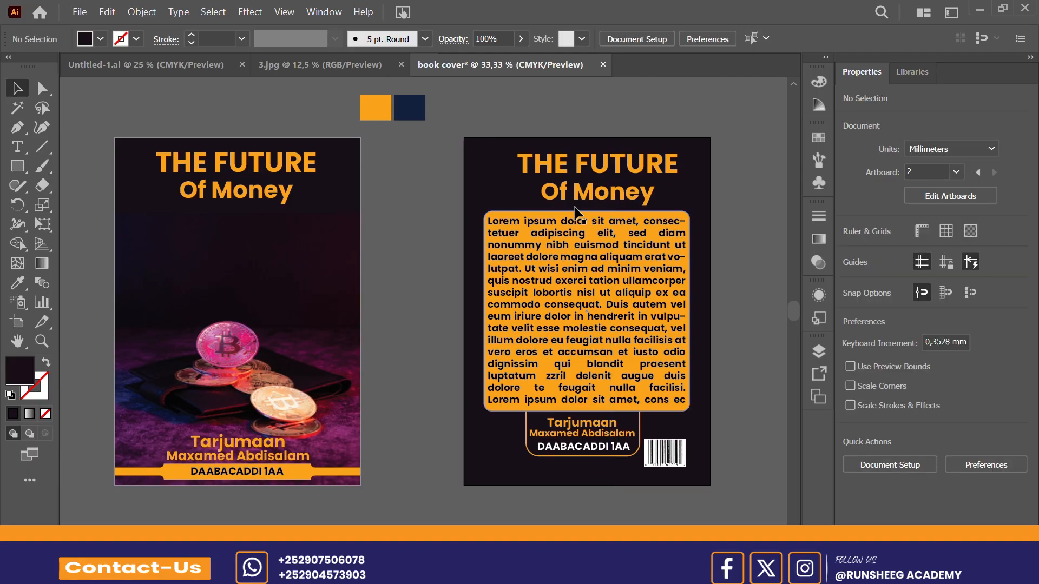
# Step: Duplicate Artboard 2 with its artwork into the gap beside Artboard 1 and narrow the copy to about 52.7 mm wide
pyautogui.click(575, 143)
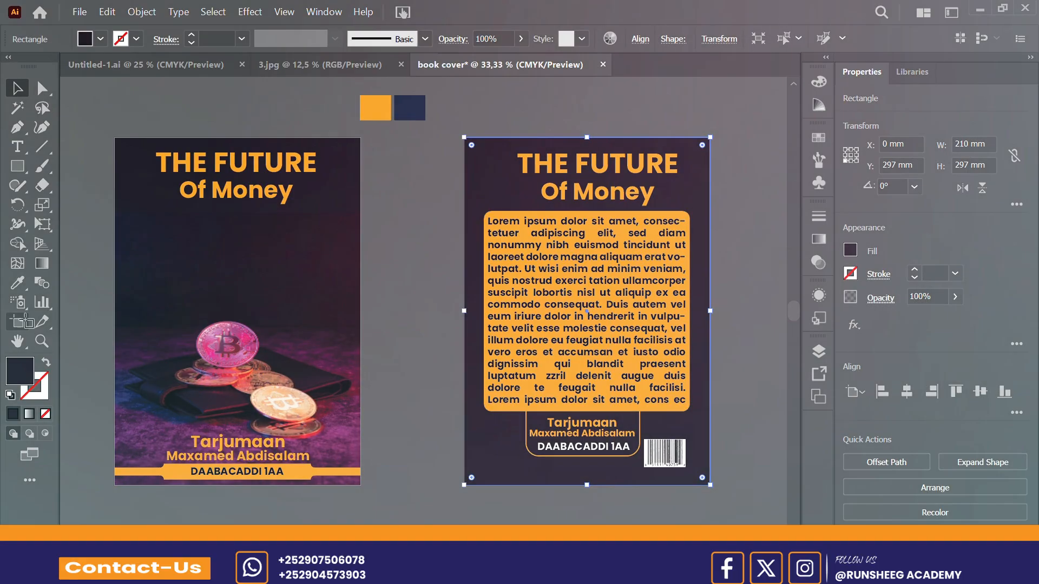
pyautogui.click(18, 322)
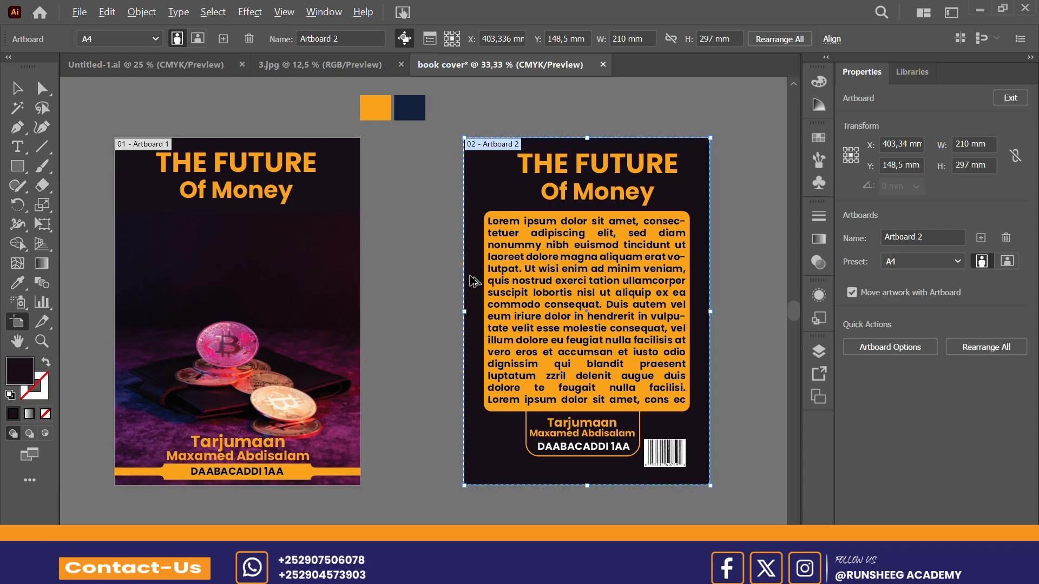
pyautogui.moveTo(471, 281); pyautogui.dragTo(391, 283)
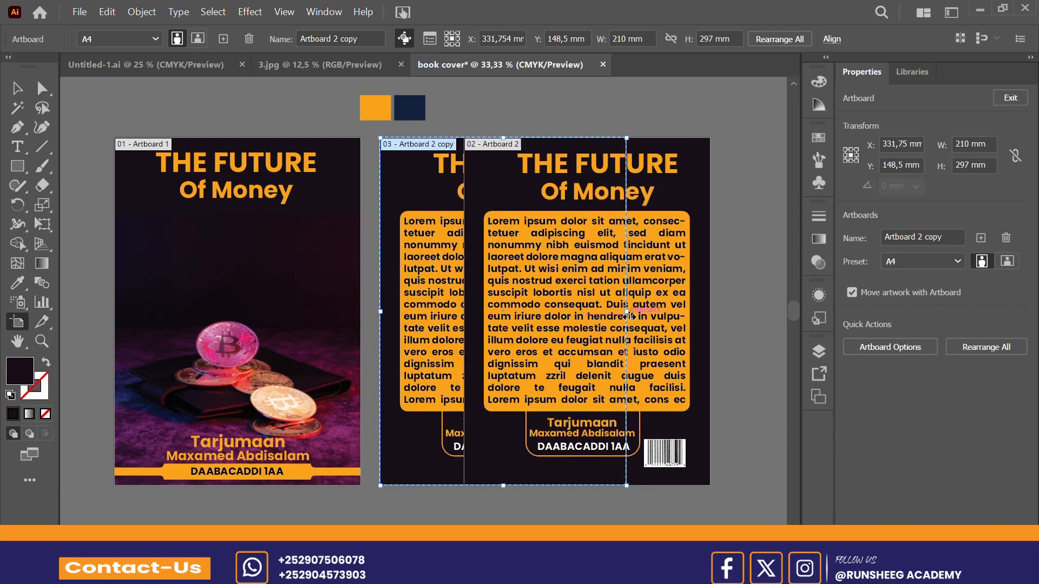
pyautogui.moveTo(626, 313); pyautogui.dragTo(444, 328)
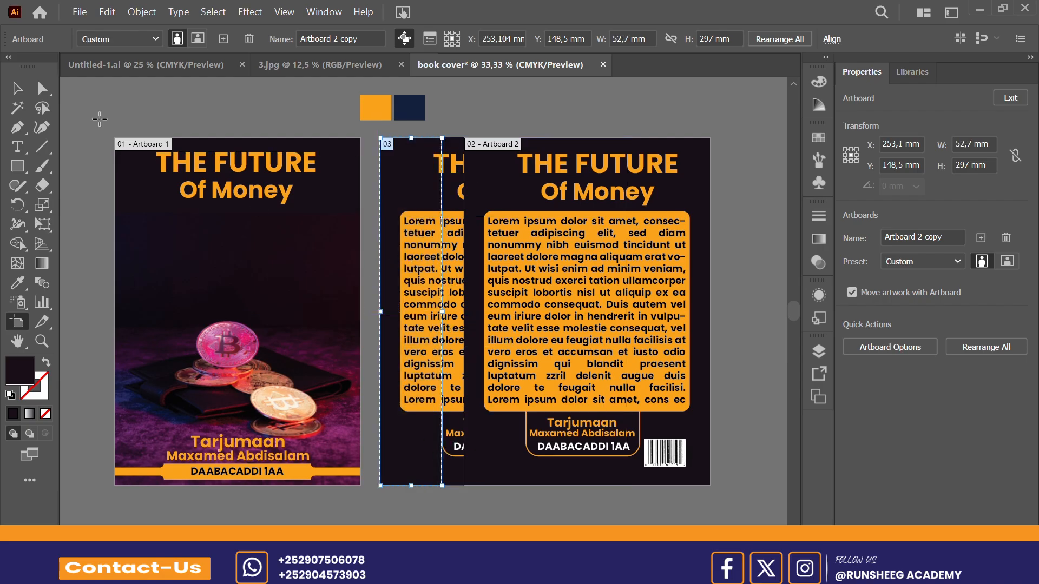
# Step: Delete the duplicated body text, orange panel and title from the narrow middle artboard
pyautogui.click(26, 96)
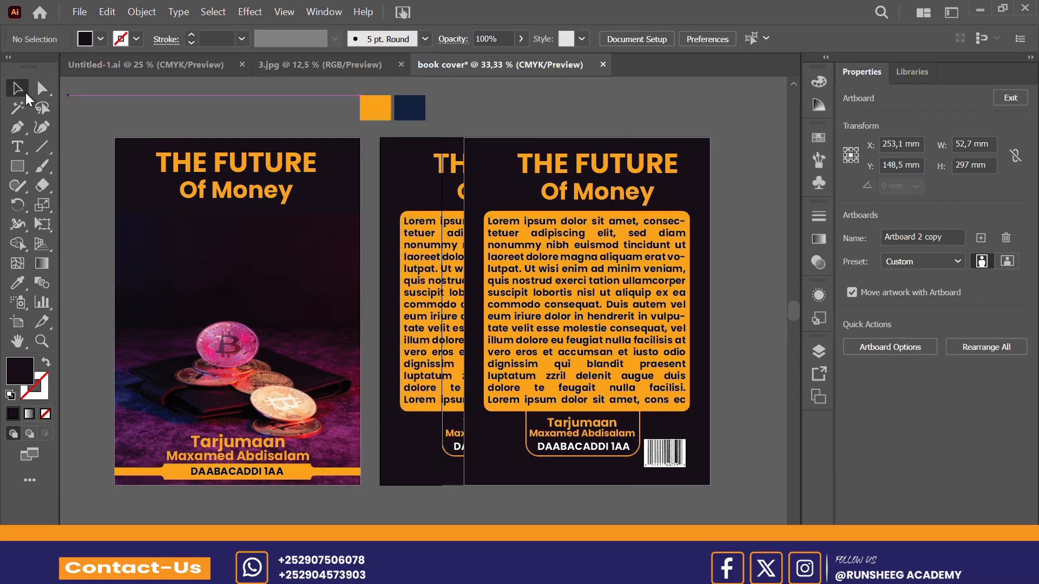
pyautogui.click(454, 234)
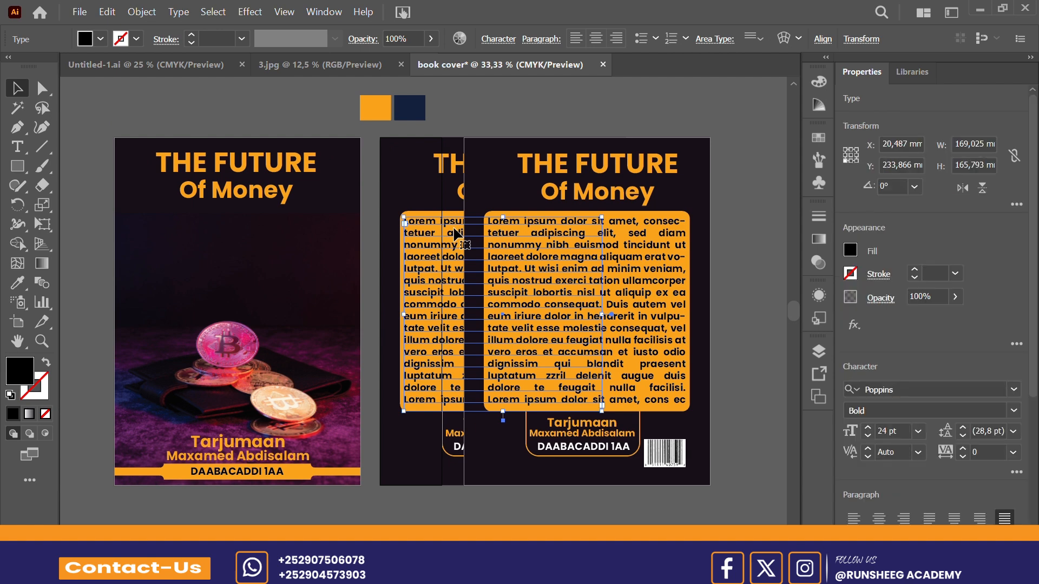
pyautogui.press('Delete')
pyautogui.click(450, 223)
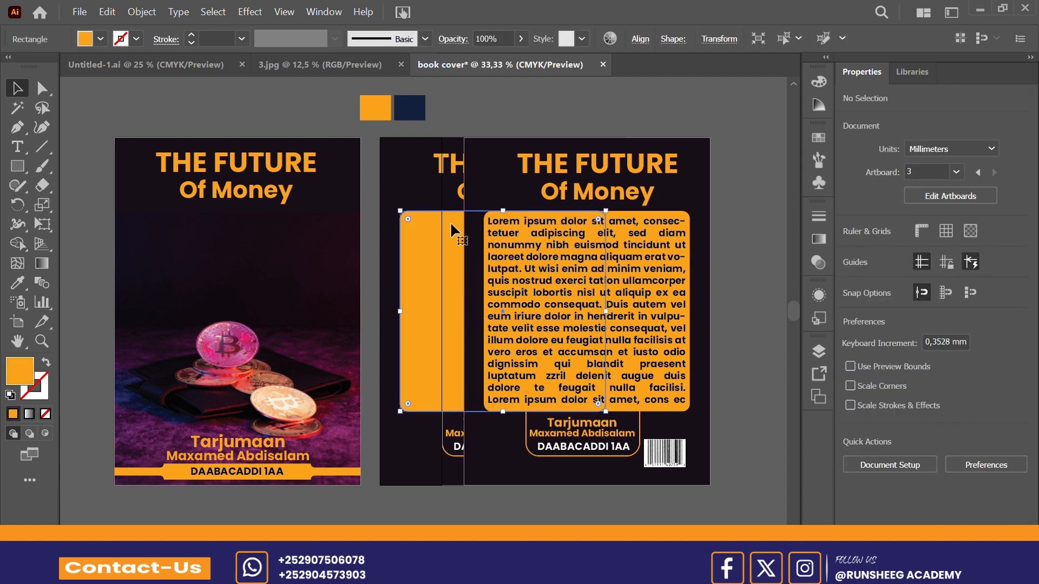
pyautogui.press('Delete')
pyautogui.click(448, 173)
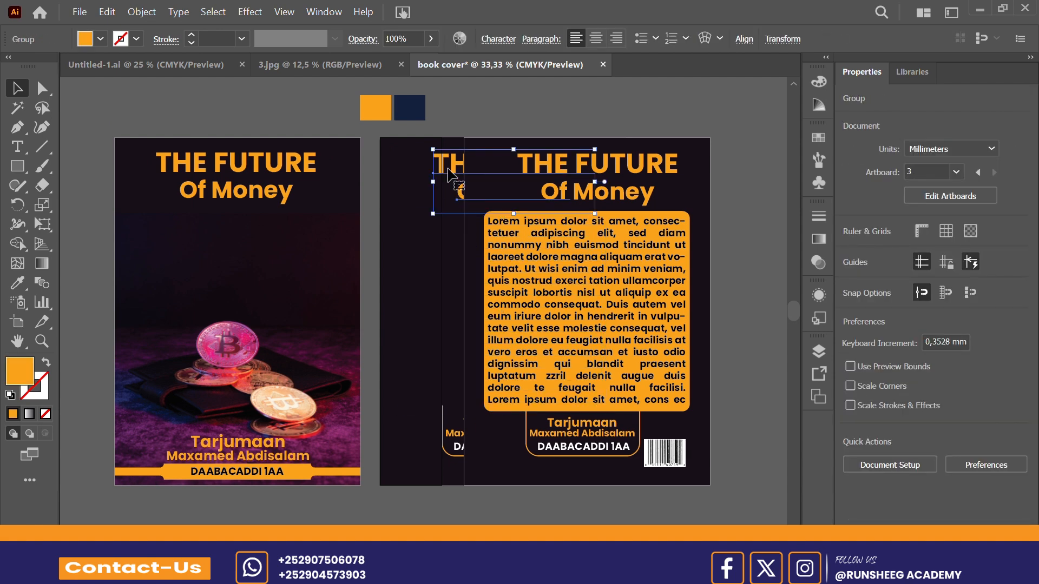
pyautogui.press('Delete')
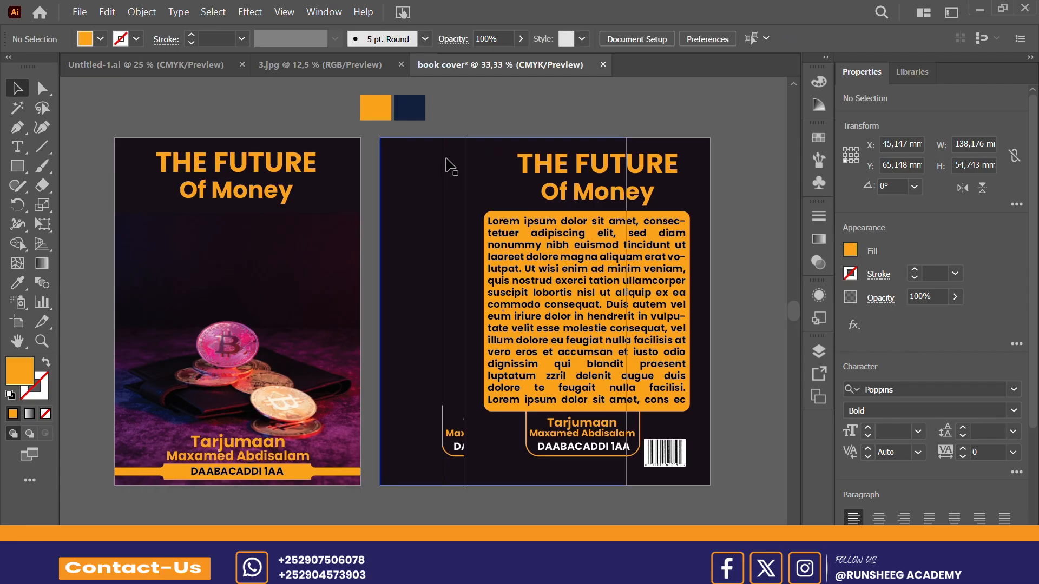
# Step: Delete the duplicated dark background and the translator box with its text from the middle artboard
pyautogui.click(446, 160)
pyautogui.press('Delete')
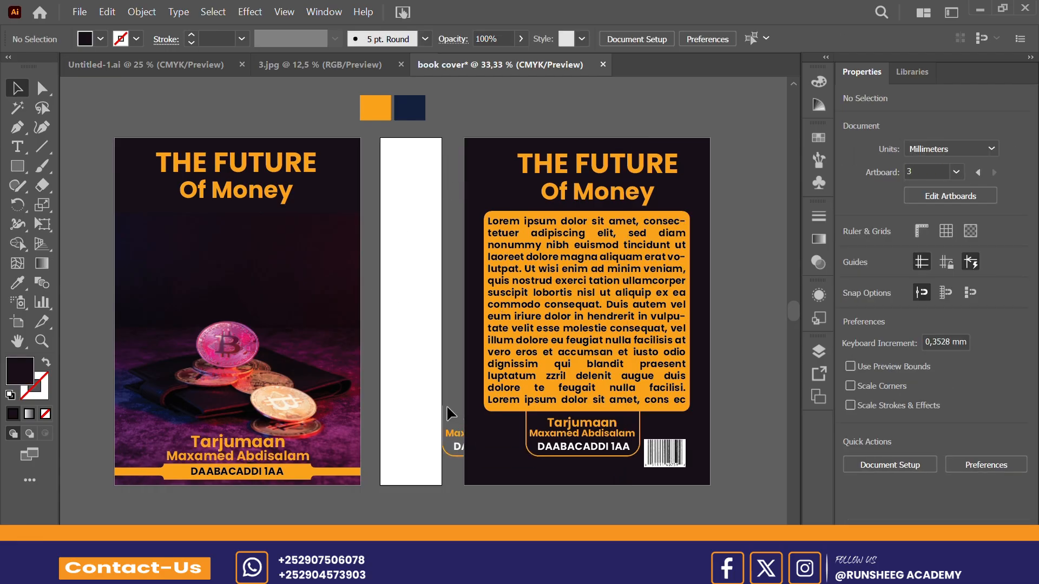
pyautogui.moveTo(448, 405); pyautogui.dragTo(441, 472)
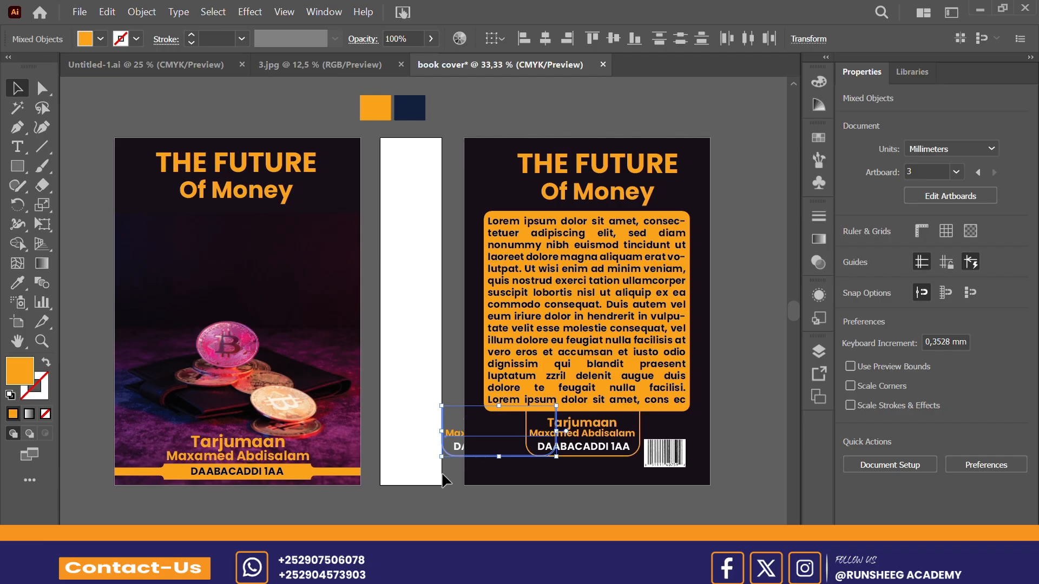
pyautogui.press('Delete')
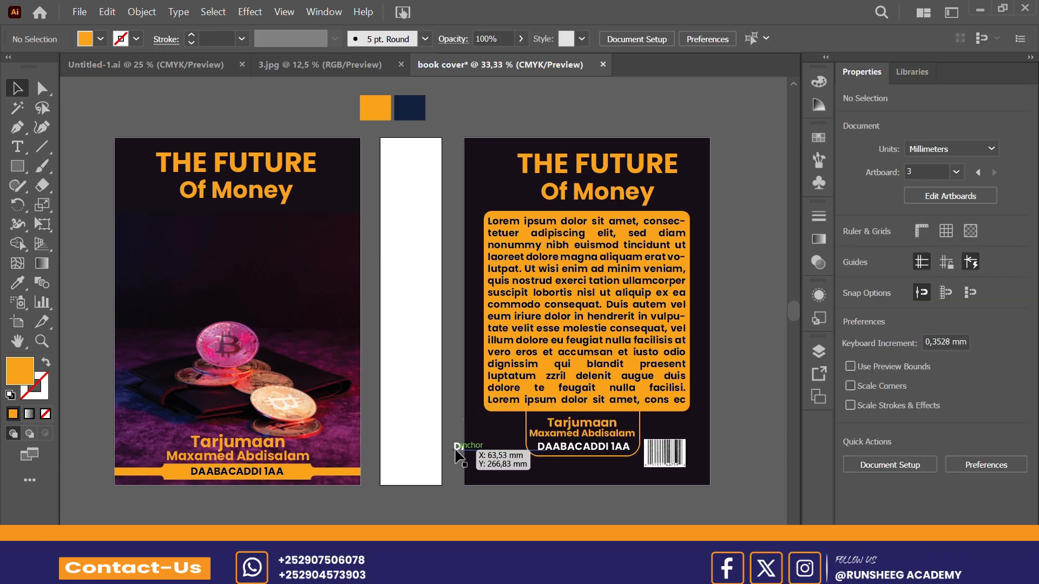
pyautogui.click(455, 454)
pyautogui.press('Delete')
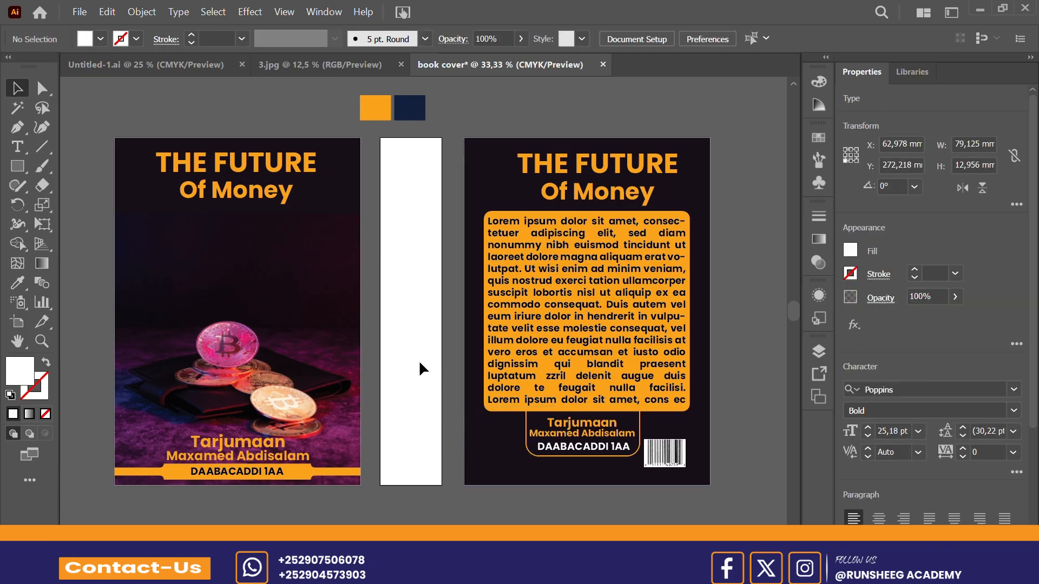
# Step: Narrow the blank spine artboard to about 38.5 mm wide from its side facing the back cover
pyautogui.click(17, 322)
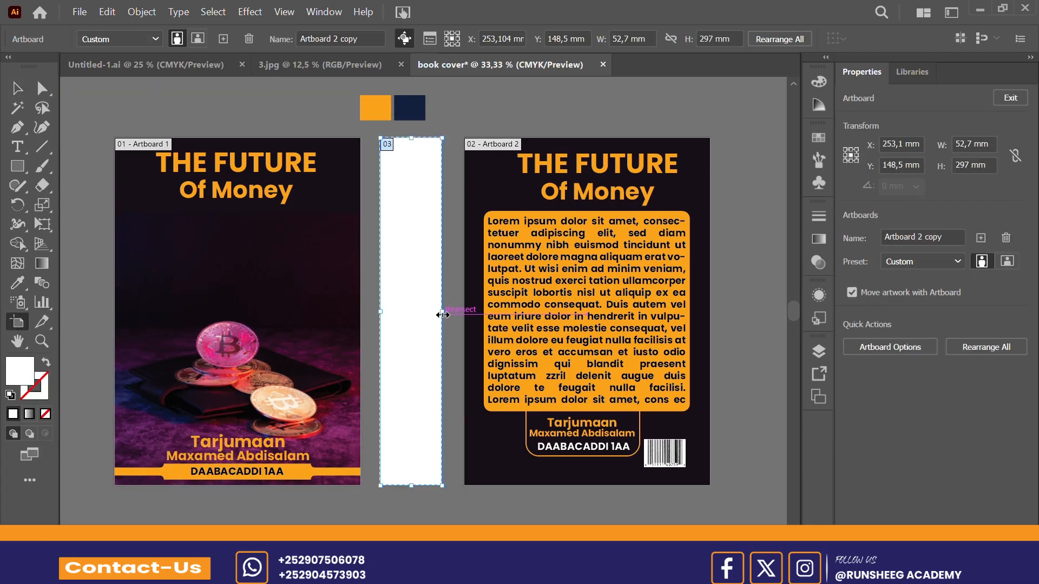
pyautogui.moveTo(442, 314); pyautogui.dragTo(426, 313)
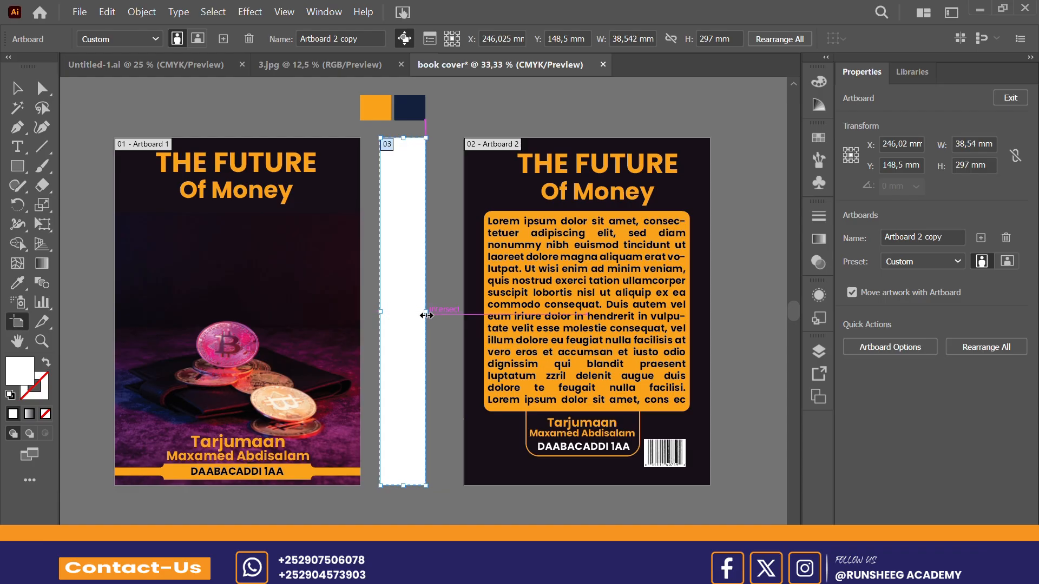
pyautogui.click(18, 90)
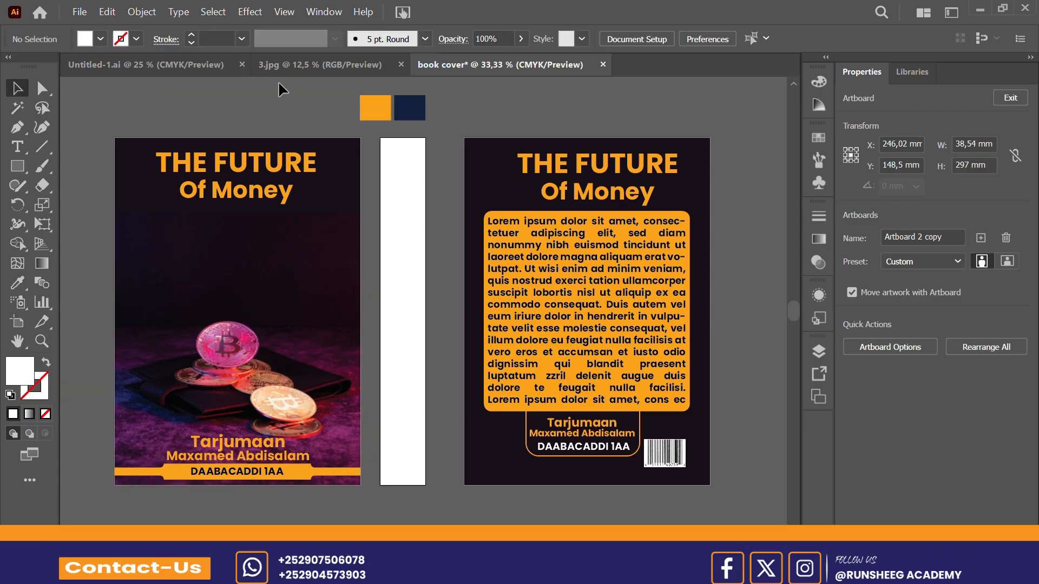
# Step: Draw a rectangle covering the whole spine artboard, about 38.5 mm wide and 297 mm high
pyautogui.click(22, 169)
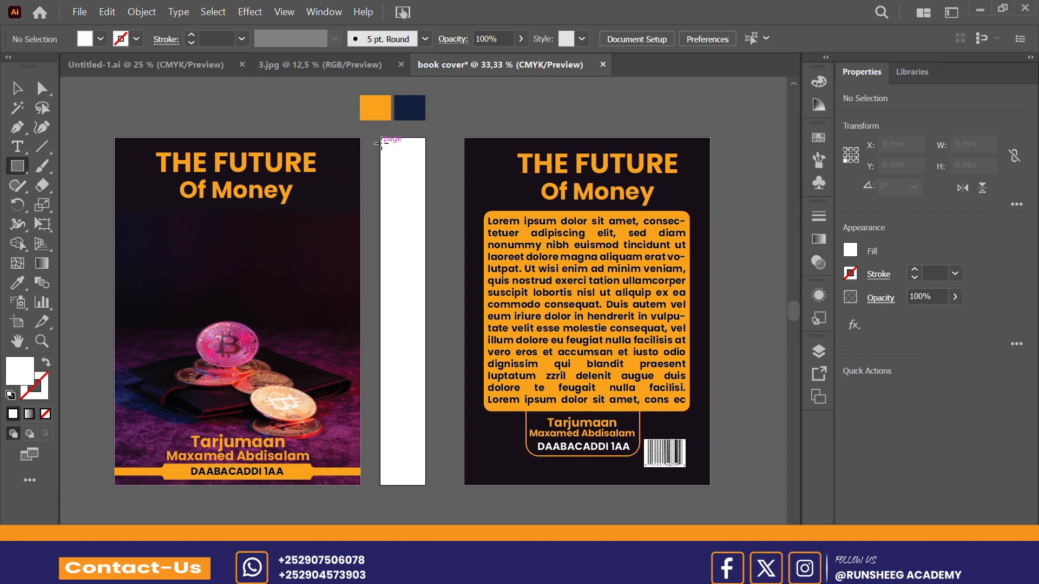
pyautogui.moveTo(381, 142); pyautogui.dragTo(425, 176)
pyautogui.press('v')
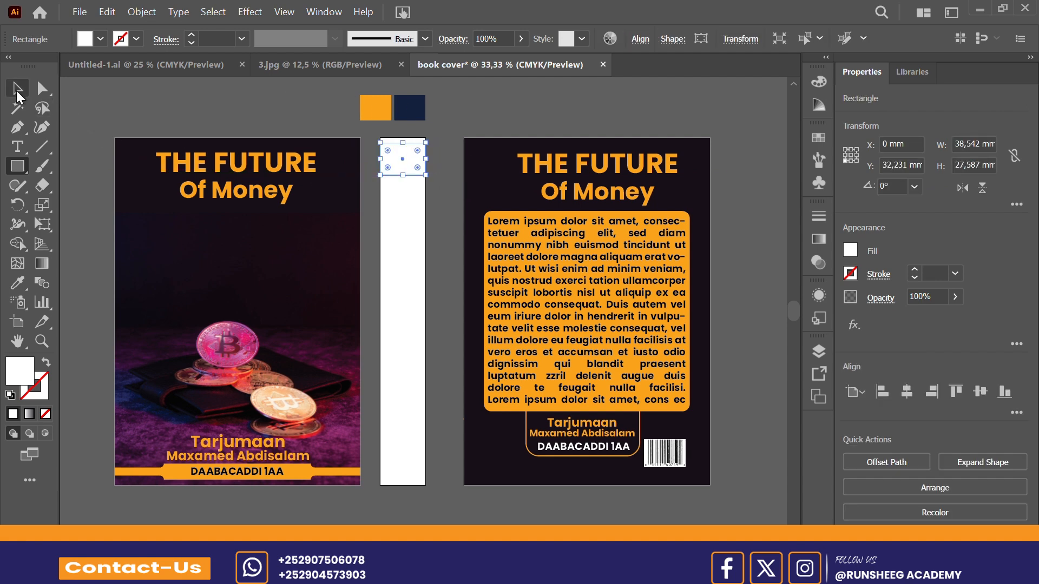
pyautogui.moveTo(402, 176); pyautogui.dragTo(426, 486)
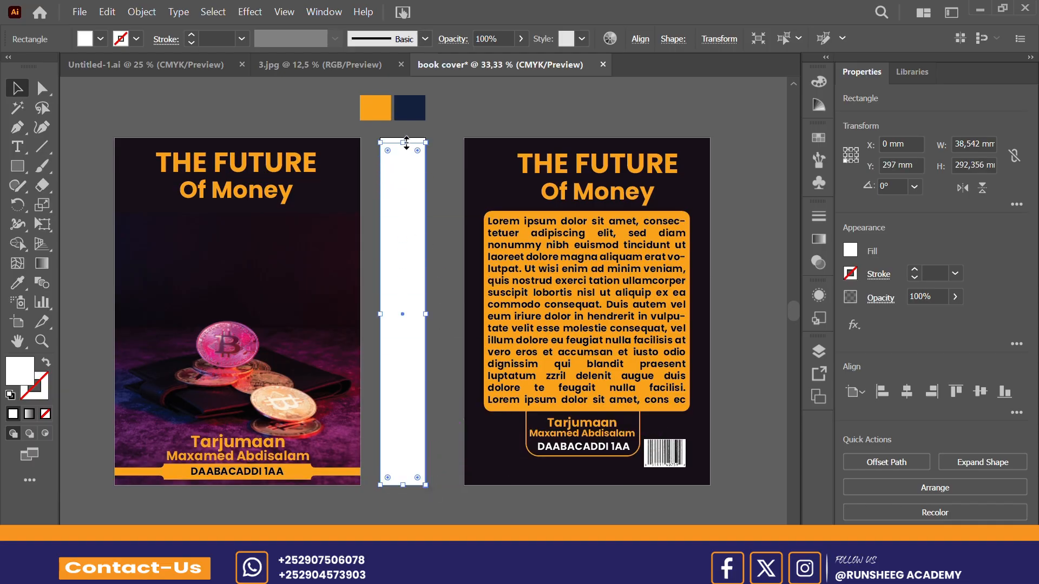
pyautogui.moveTo(404, 142); pyautogui.dragTo(404, 138)
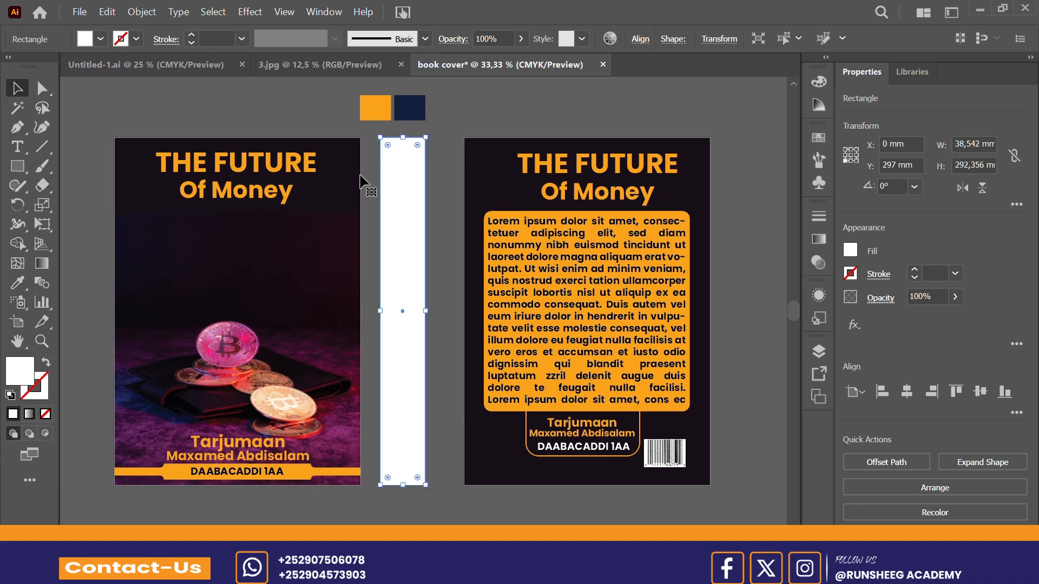
# Step: Fill the spine rectangle with the back cover's dark background color using the Eyedropper, and deselect it
pyautogui.click(19, 282)
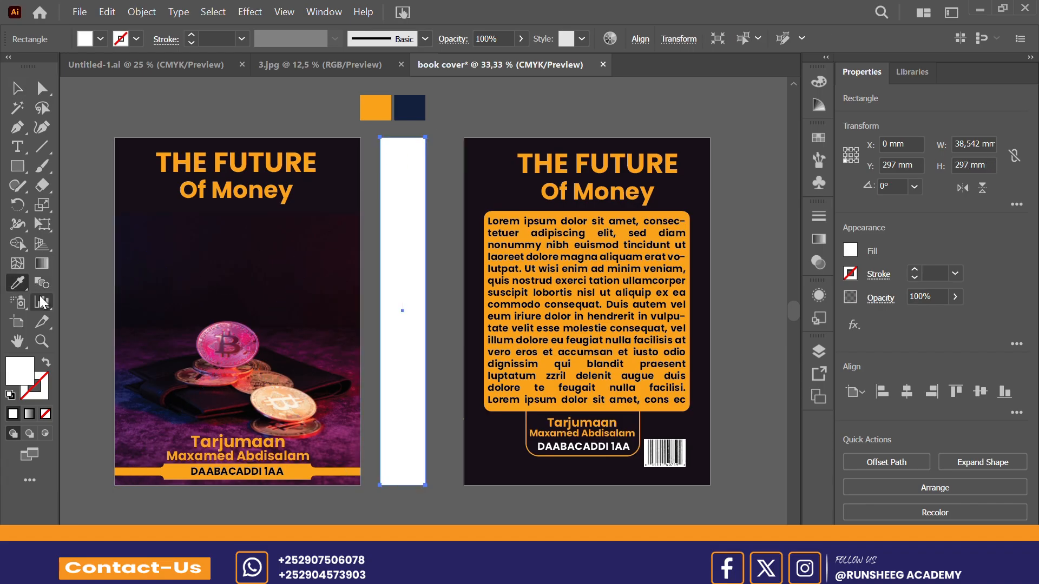
pyautogui.click(507, 187)
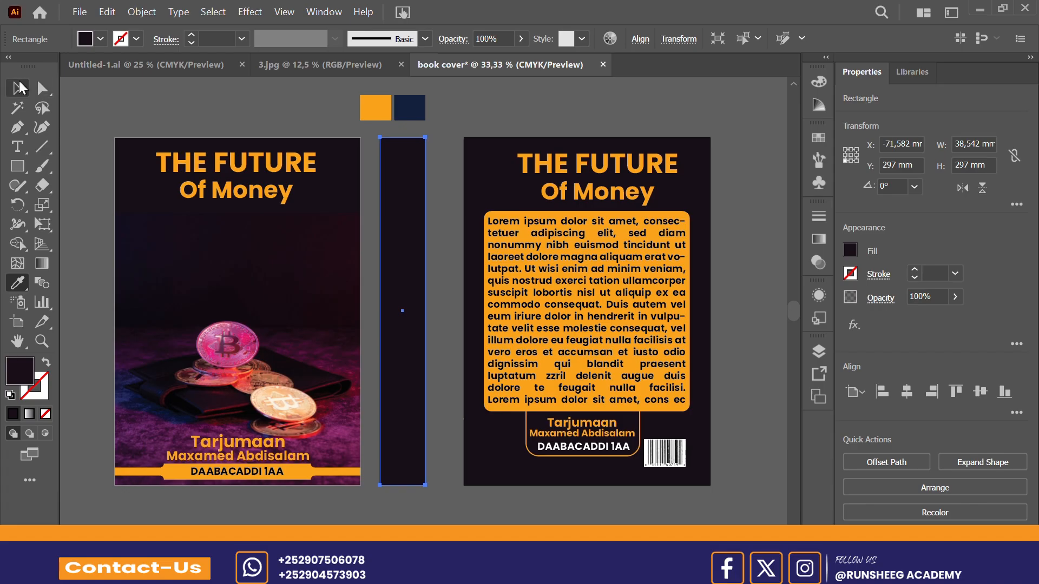
pyautogui.click(18, 87)
pyautogui.click(528, 86)
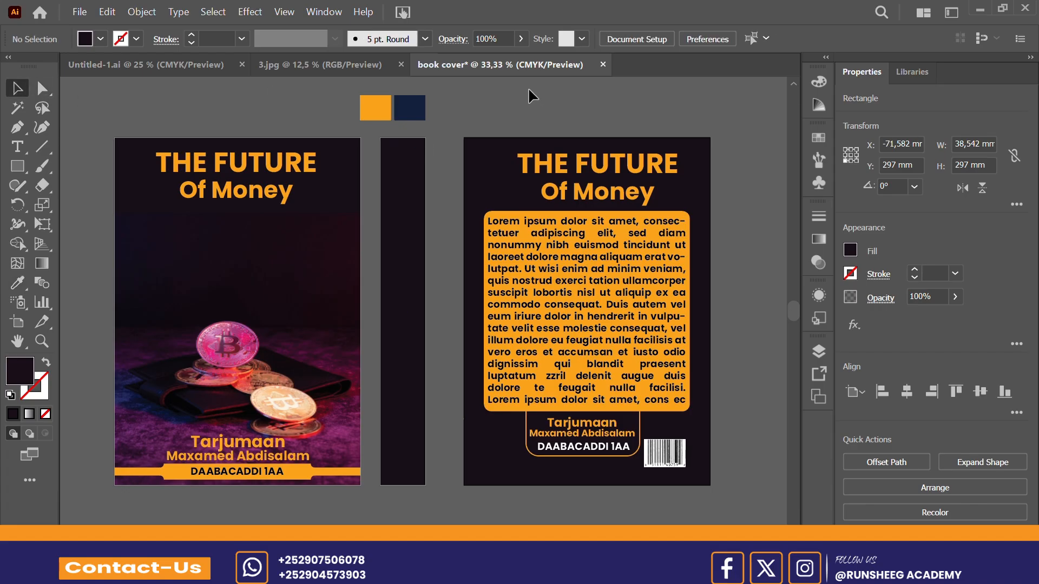
# Step: Try locking the spine rectangle and duplicating the back cover's title group, and undo both changes
pyautogui.click(413, 238)
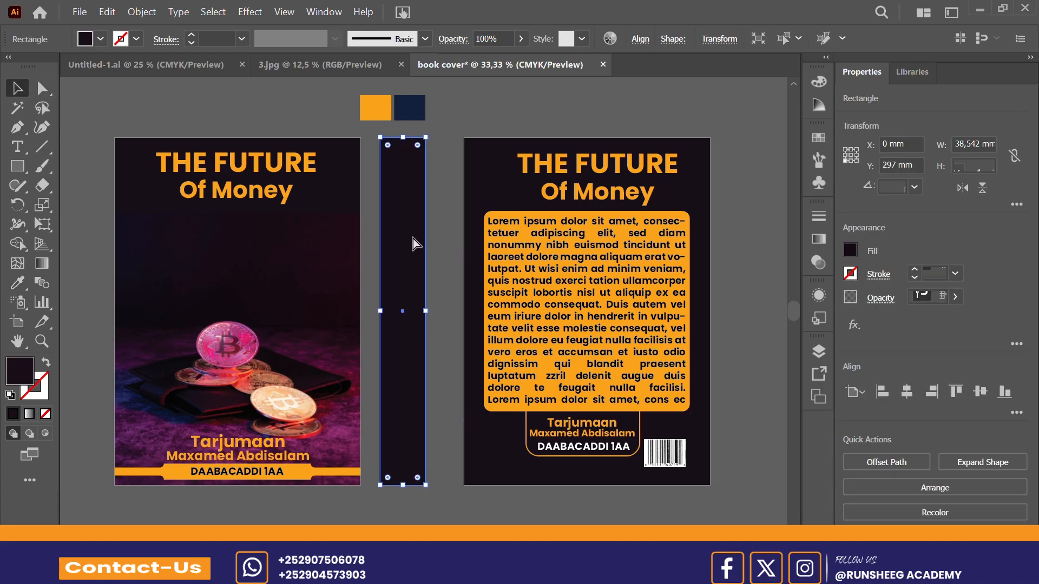
pyautogui.hotkey('ctrl', '2')
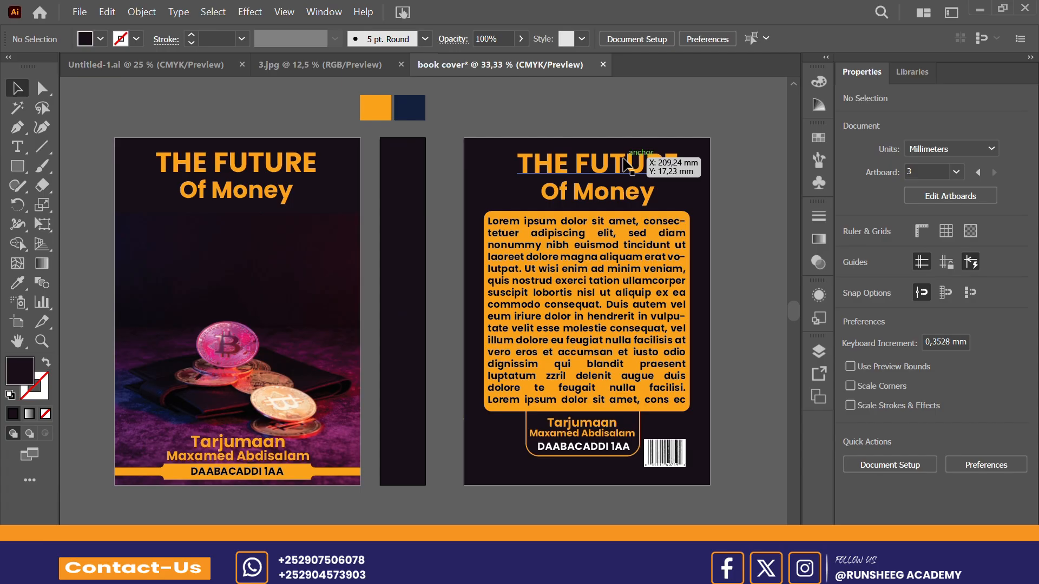
pyautogui.moveTo(628, 165); pyautogui.dragTo(597, 158)
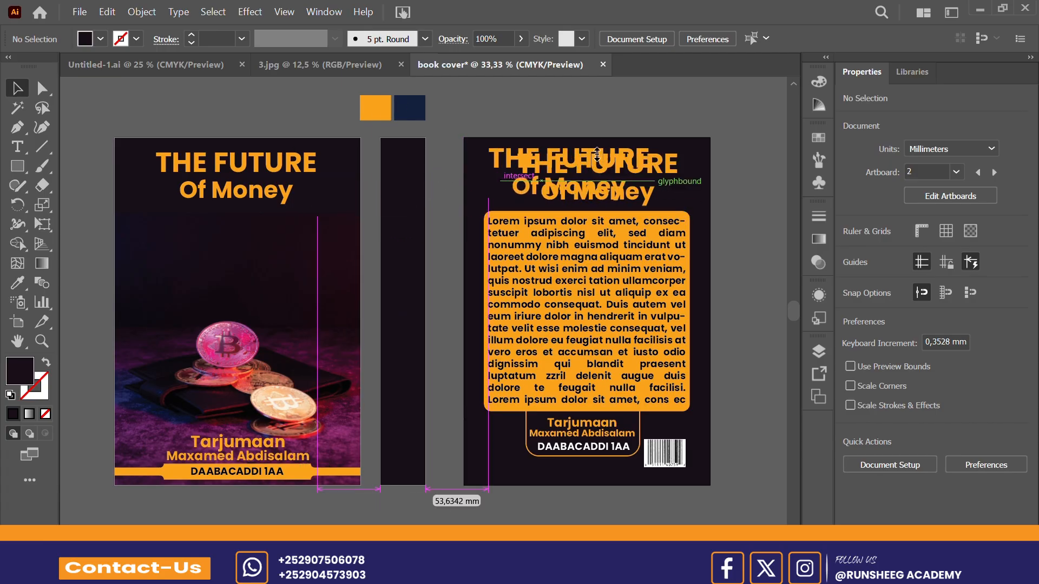
pyautogui.hotkey('ctrl', 'z')
pyautogui.hotkey('ctrl', 'z')
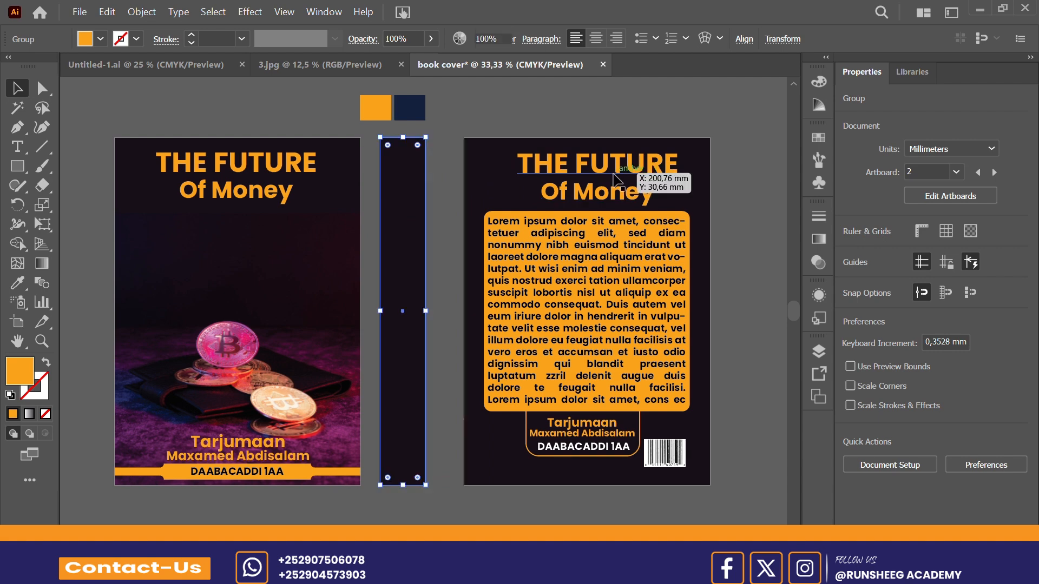
# Step: Lock the spine rectangle and ungroup the back cover's "THE FUTURE Of Money" title into separate text objects
pyautogui.click(453, 251)
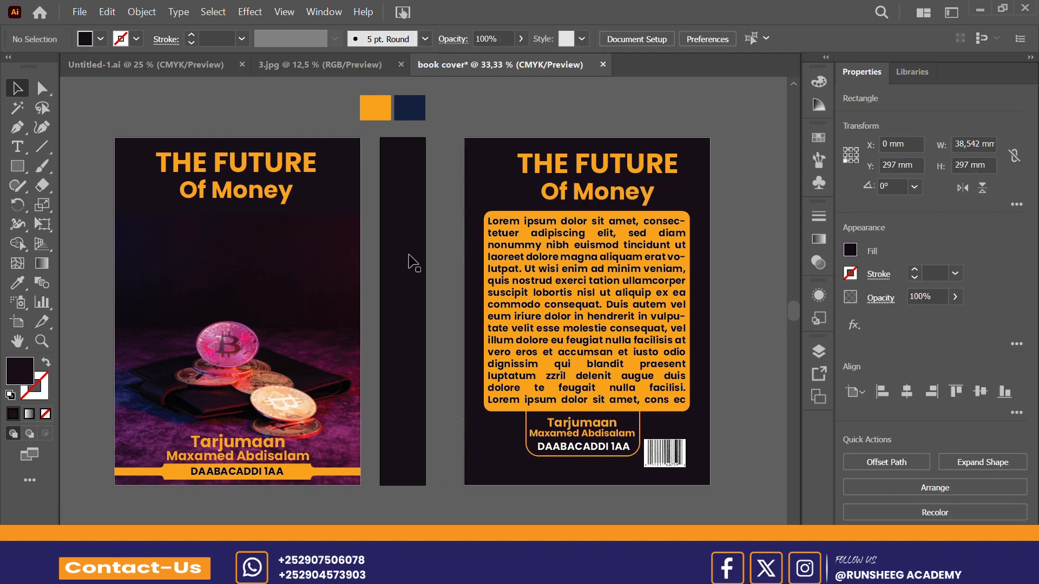
pyautogui.click(602, 159)
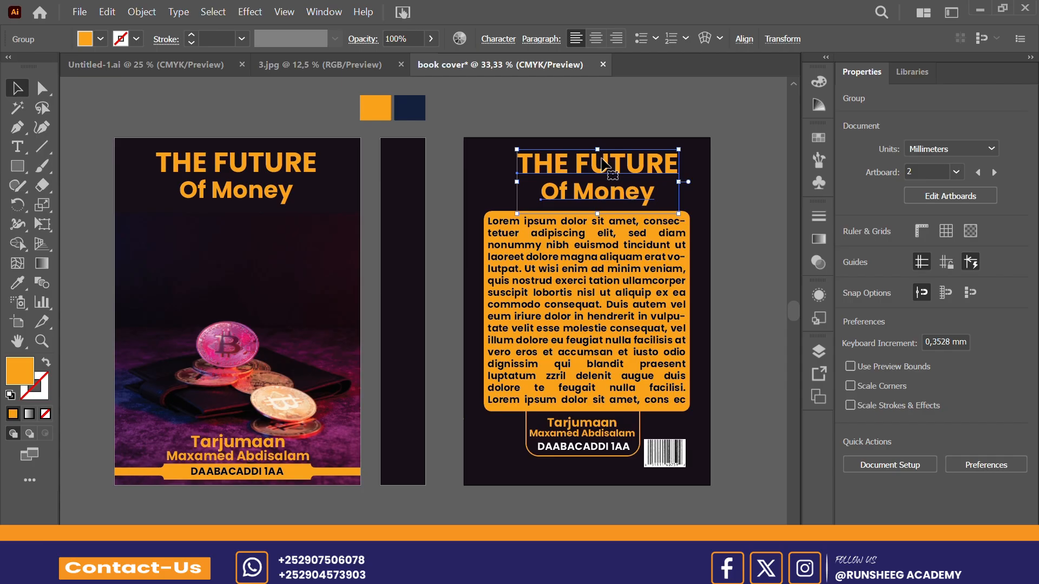
pyautogui.rightClick(601, 158)
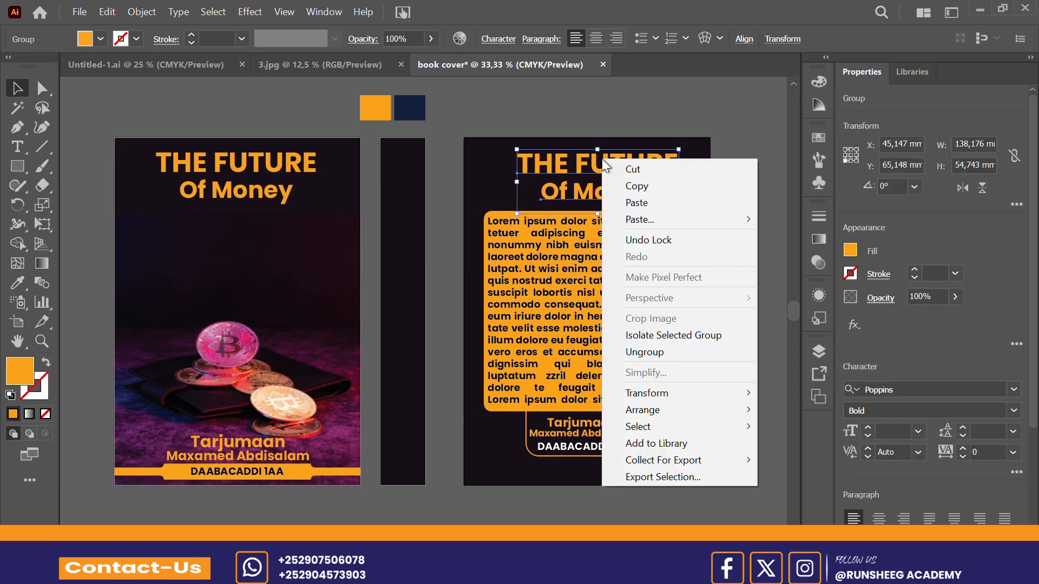
pyautogui.click(669, 351)
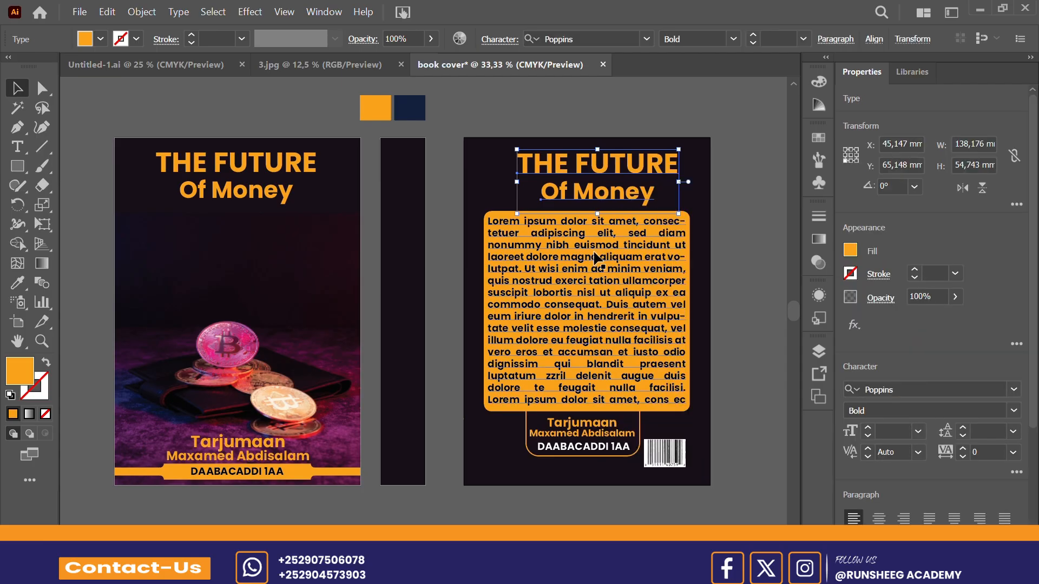
pyautogui.click(712, 79)
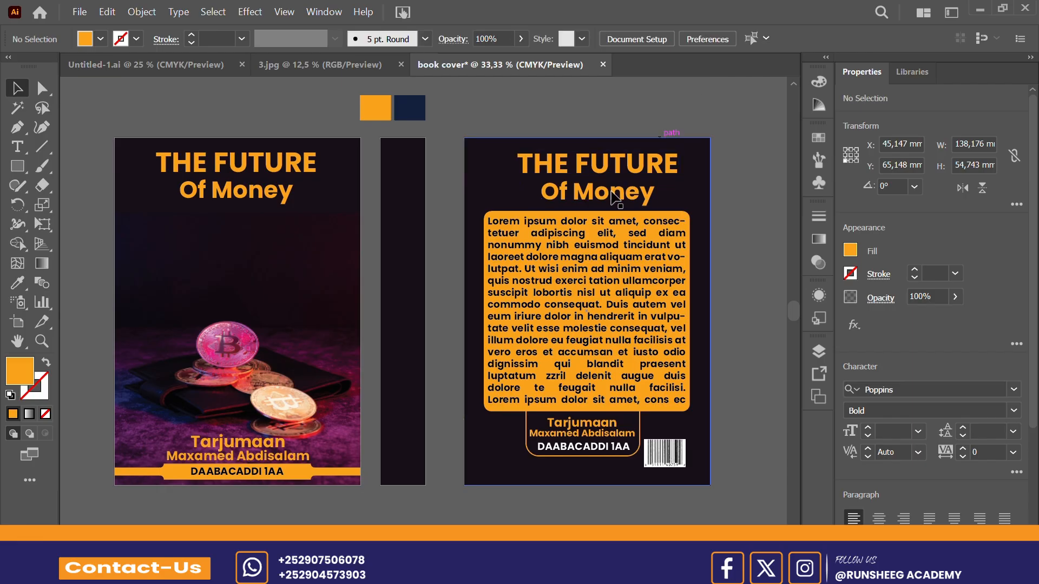
# Step: Duplicate the back cover's "THE FUTURE" text onto the spine, bring it to front, and rotate it 270° at about 38 pt
pyautogui.click(631, 162)
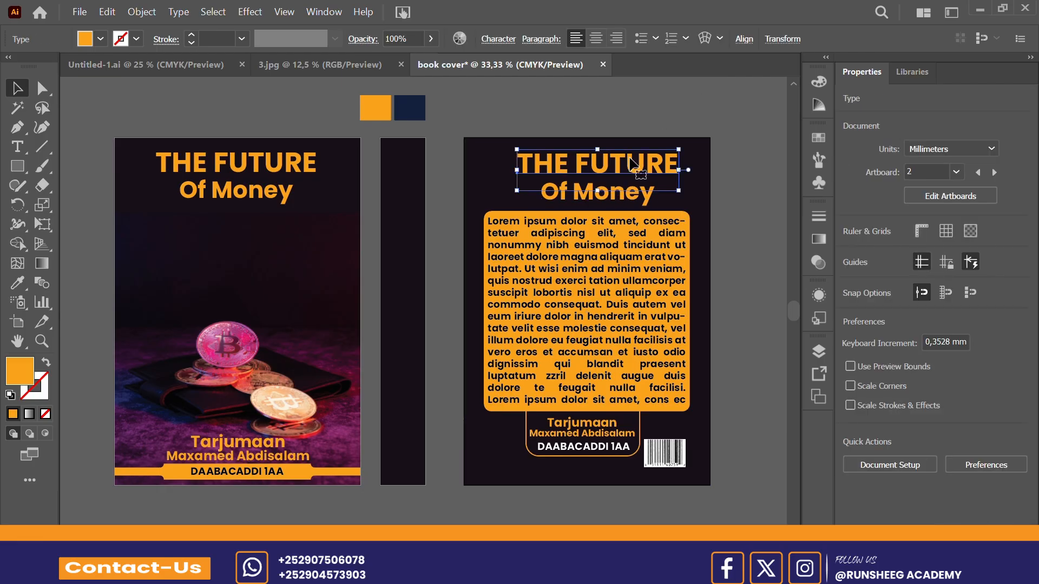
pyautogui.moveTo(632, 162); pyautogui.dragTo(428, 189)
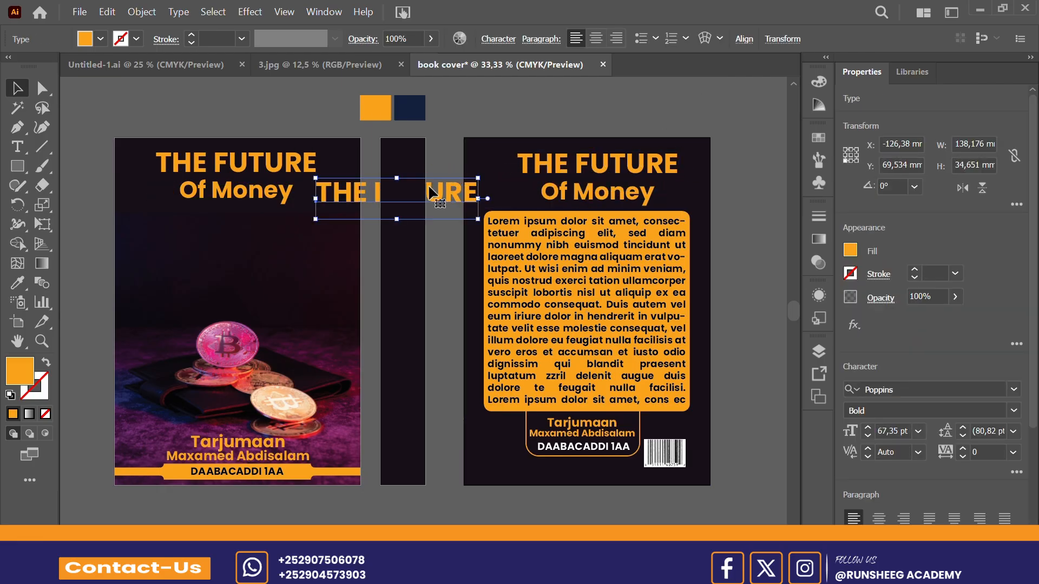
pyautogui.rightClick(428, 184)
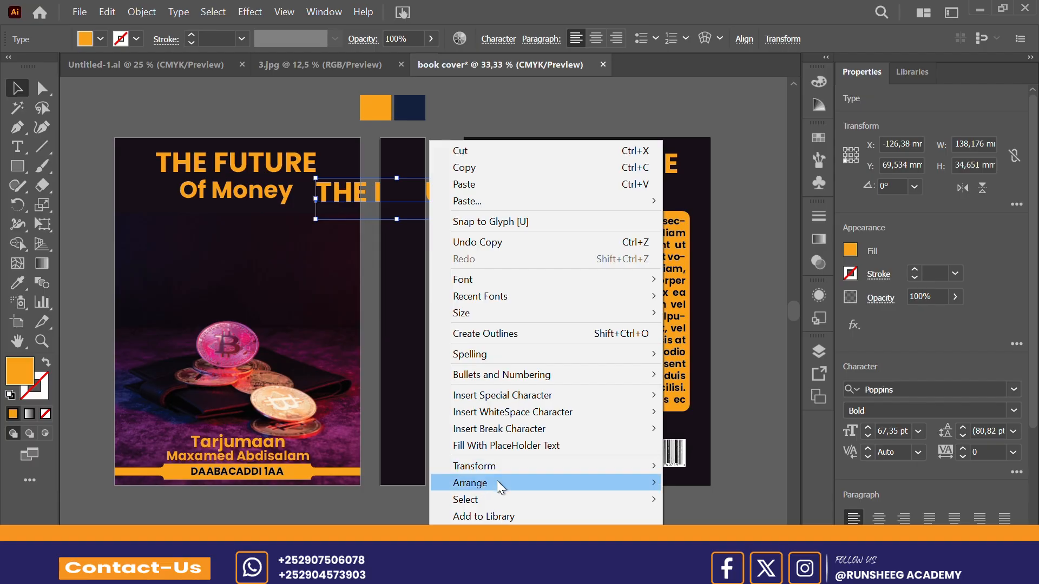
pyautogui.moveTo(497, 480)
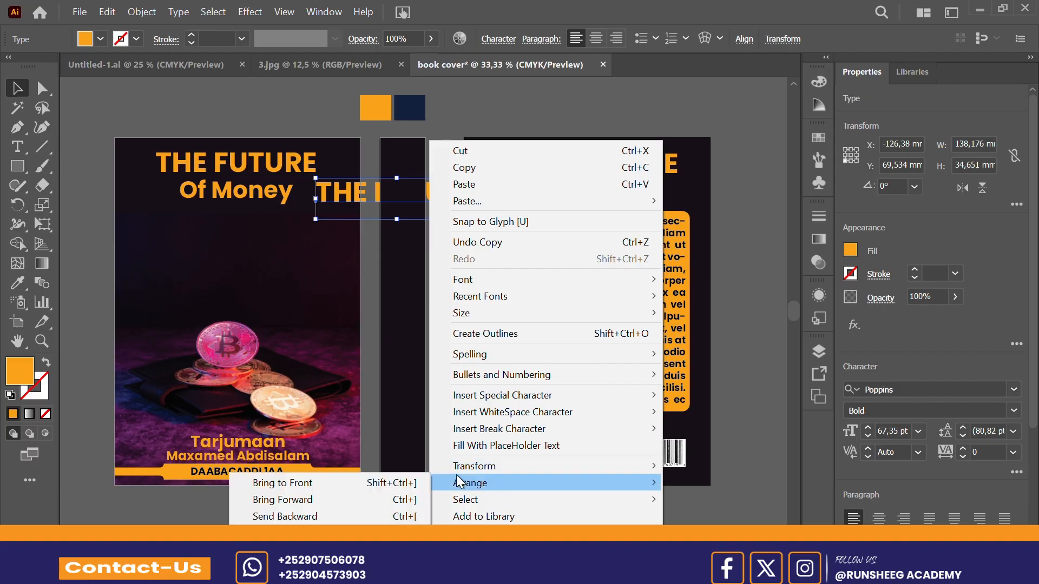
pyautogui.click(375, 483)
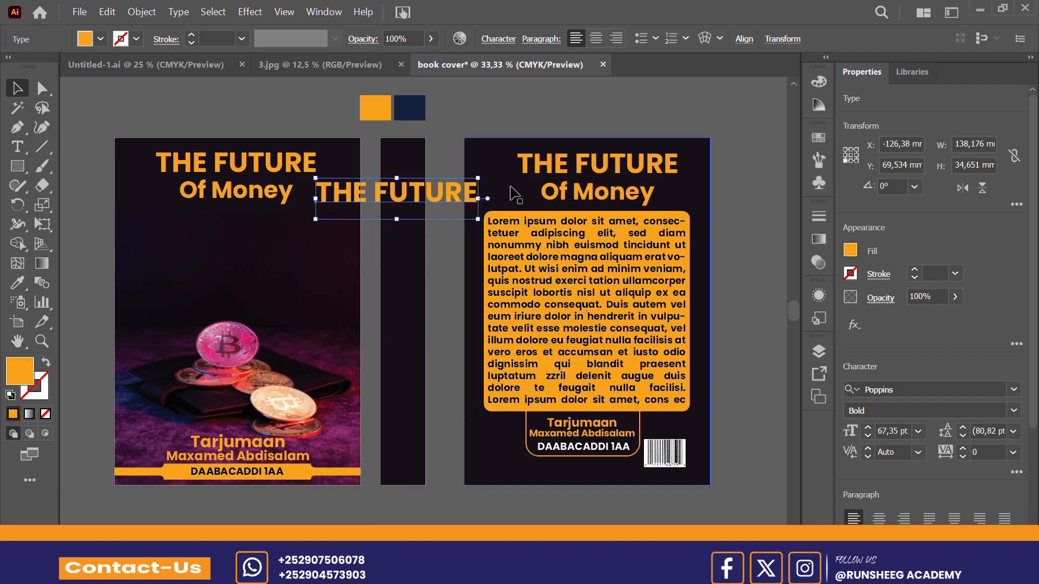
pyautogui.moveTo(487, 220); pyautogui.dragTo(407, 232)
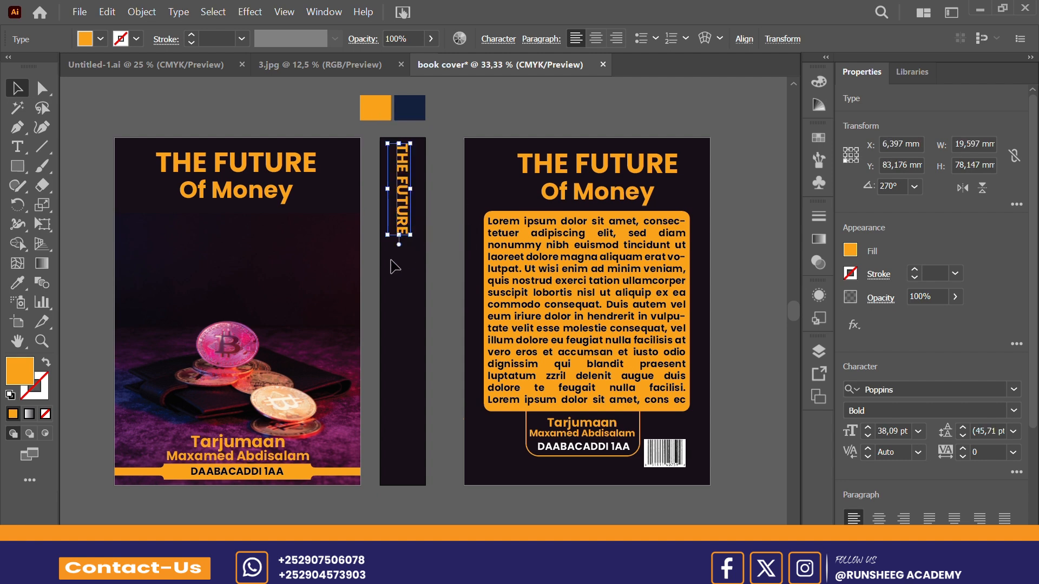
# Step: Extend the rotated spine text to read "THE FUTURE OF MONEY" and deselect it
pyautogui.click(395, 266)
pyautogui.press('t')
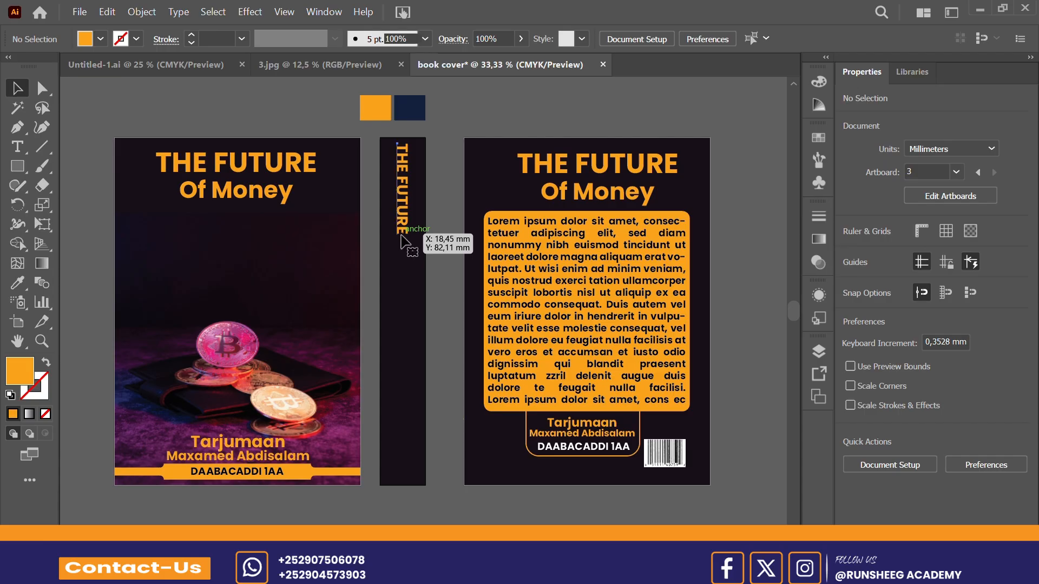
pyautogui.click(414, 244)
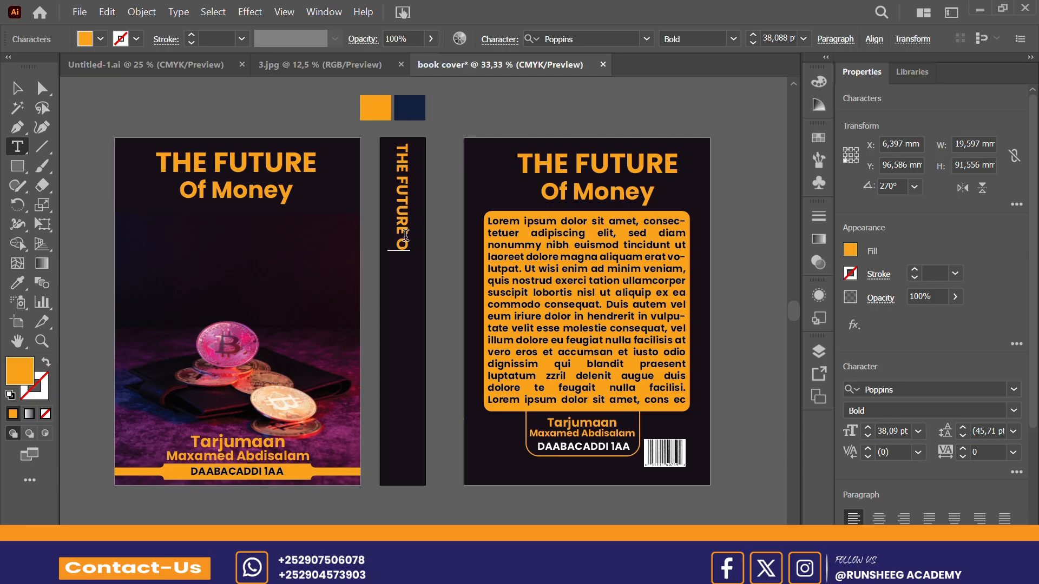
pyautogui.write('OF MONEY')
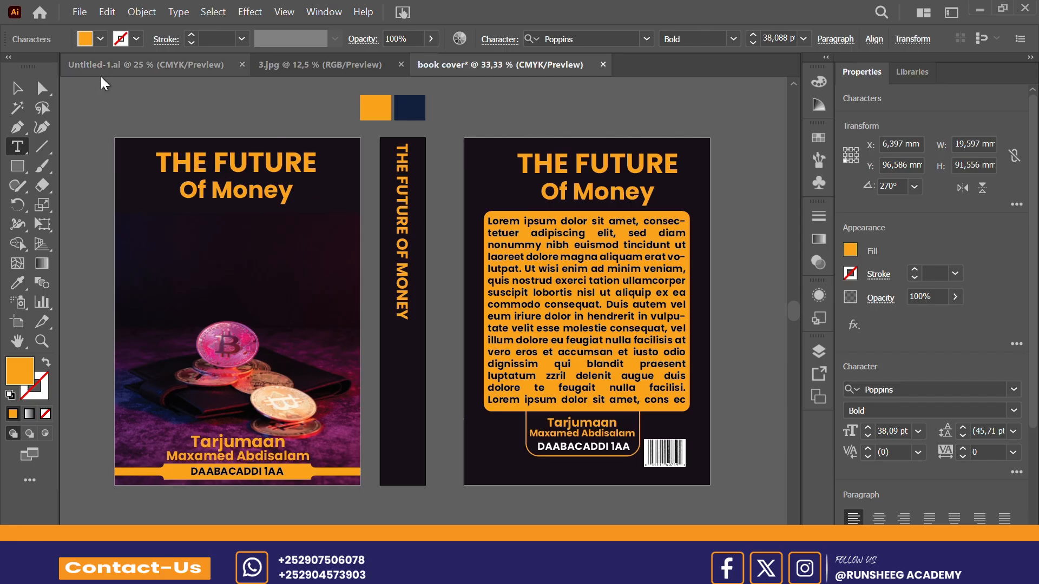
pyautogui.click(16, 88)
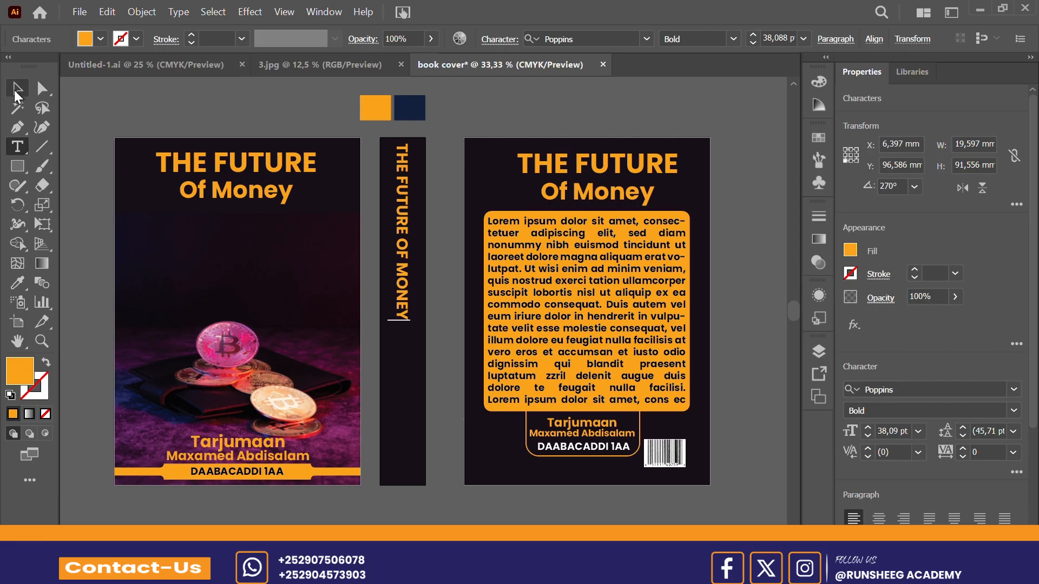
pyautogui.click(429, 321)
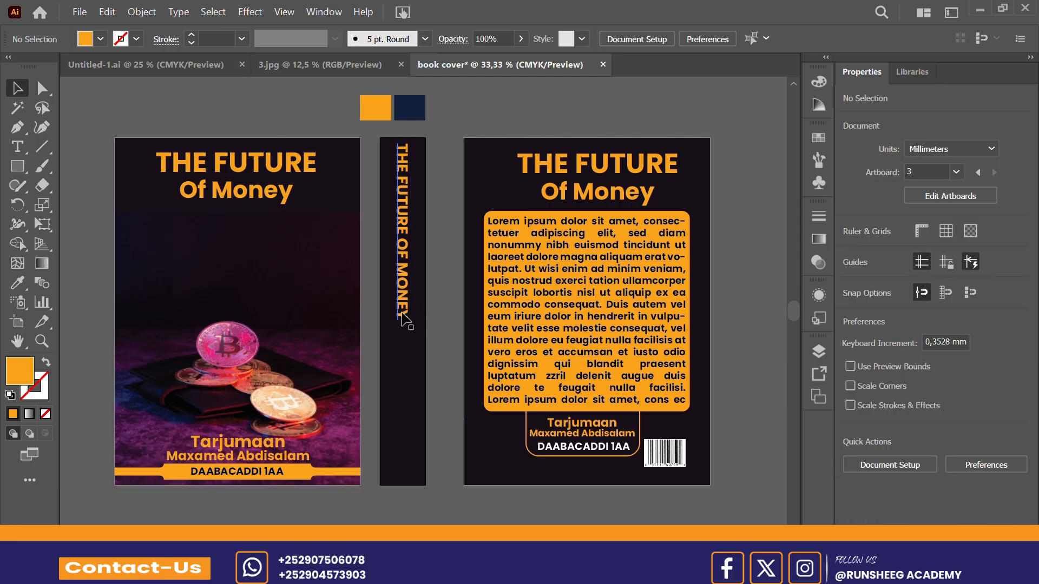
pyautogui.click(402, 312)
pyautogui.click(447, 310)
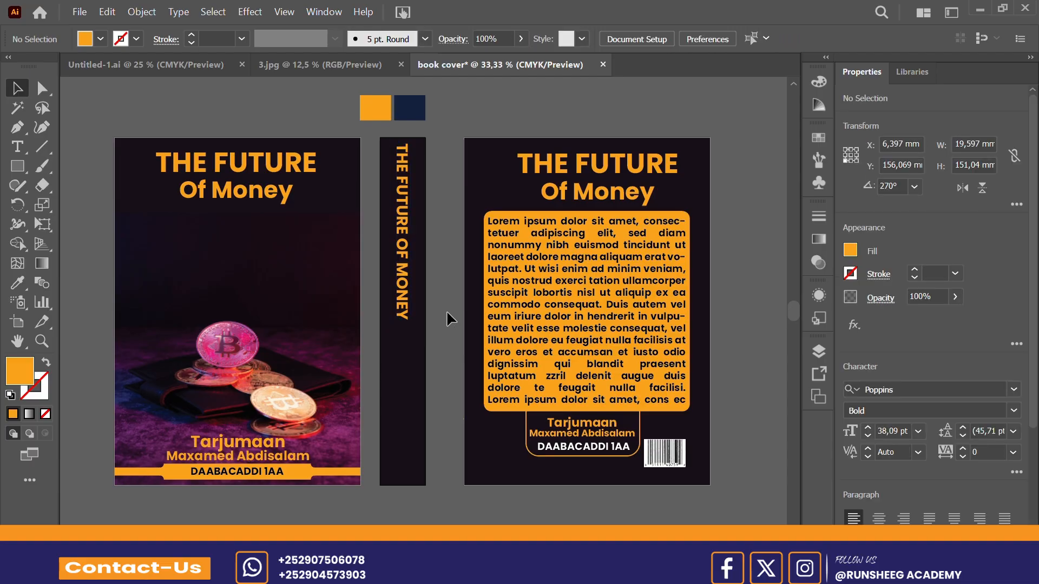
# Step: Draw an orange bar across the spine's full width below the title, about 38.5 mm wide and 6.5 mm high
pyautogui.click(20, 167)
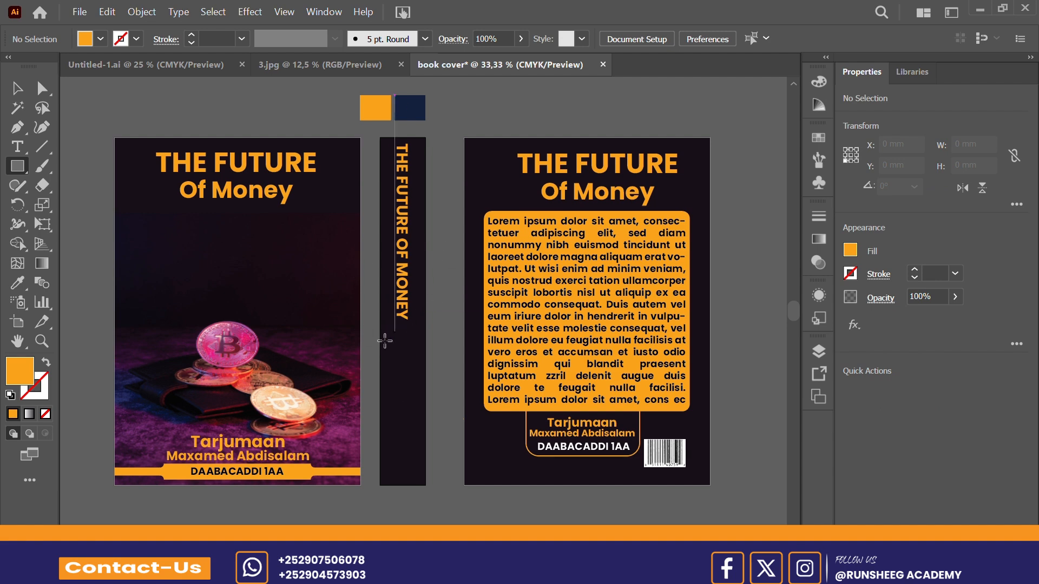
pyautogui.moveTo(382, 336); pyautogui.dragTo(426, 344)
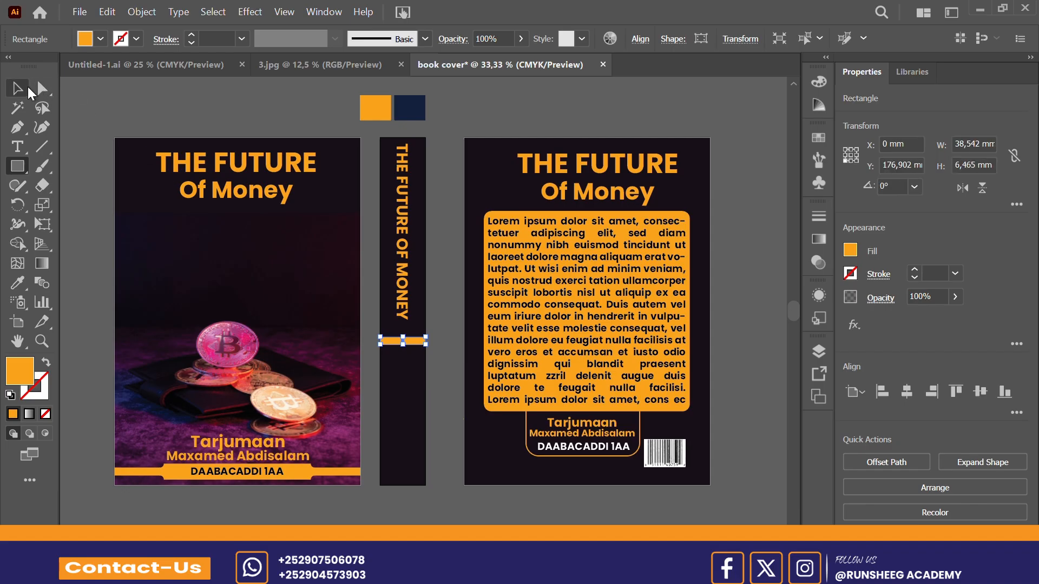
pyautogui.click(22, 91)
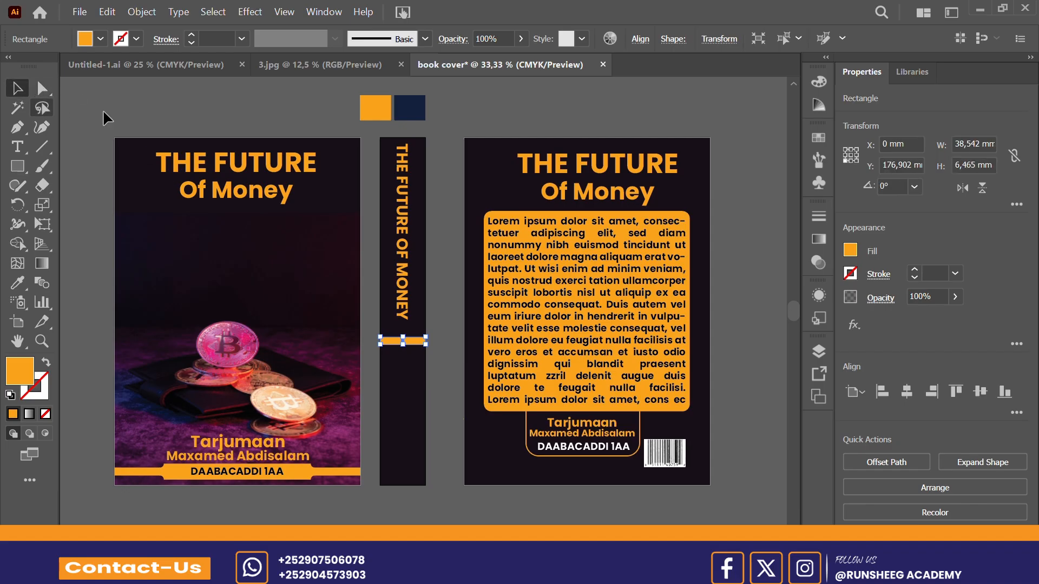
pyautogui.click(444, 212)
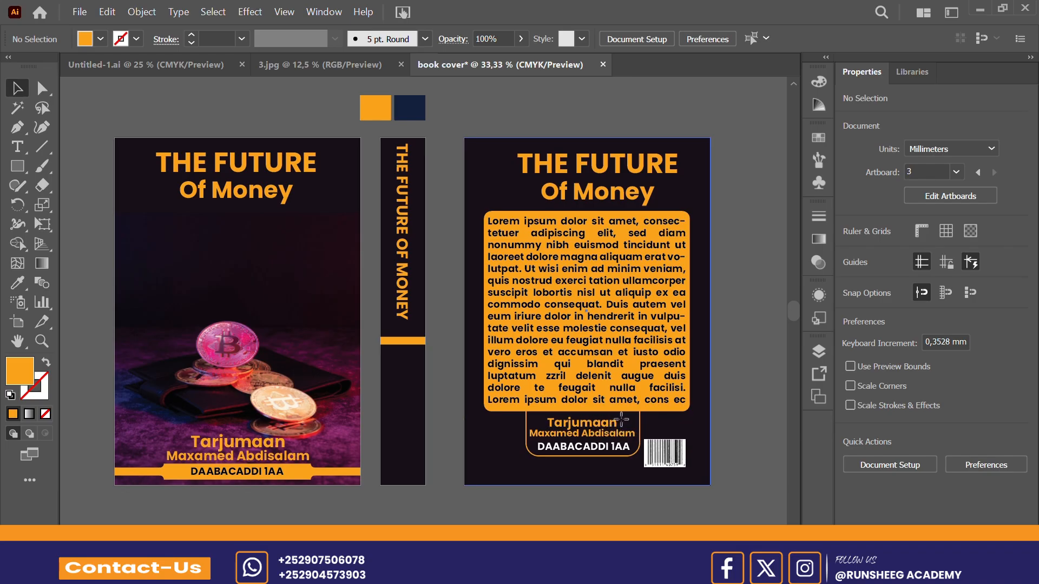
# Step: Lock the back cover's dark background rectangle and the rounded outline around the translator and edition text
pyautogui.moveTo(620, 420); pyautogui.dragTo(603, 449)
pyautogui.hotkey('ctrl', 'z')
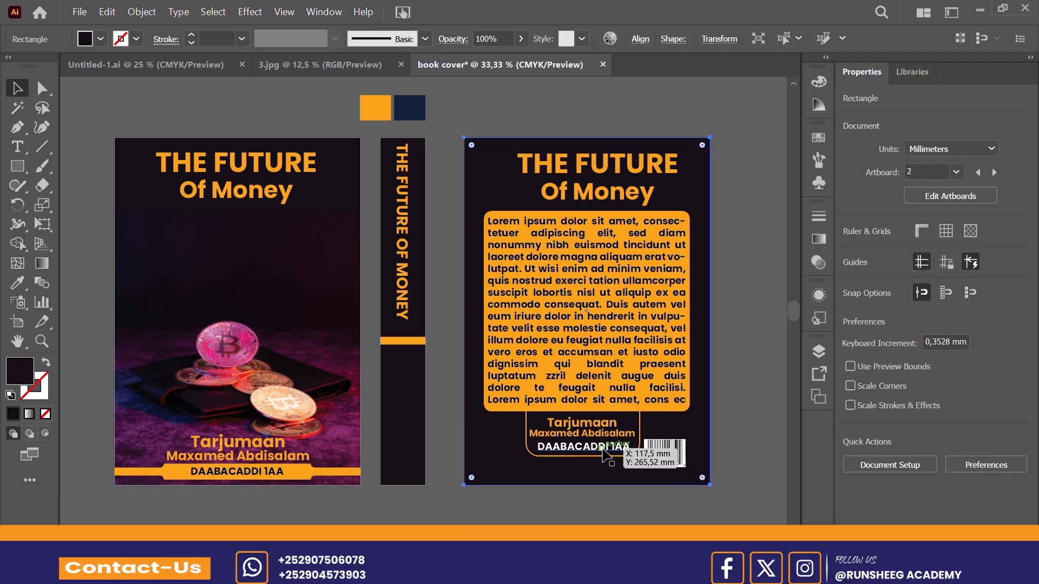
pyautogui.hotkey('ctrl', '2')
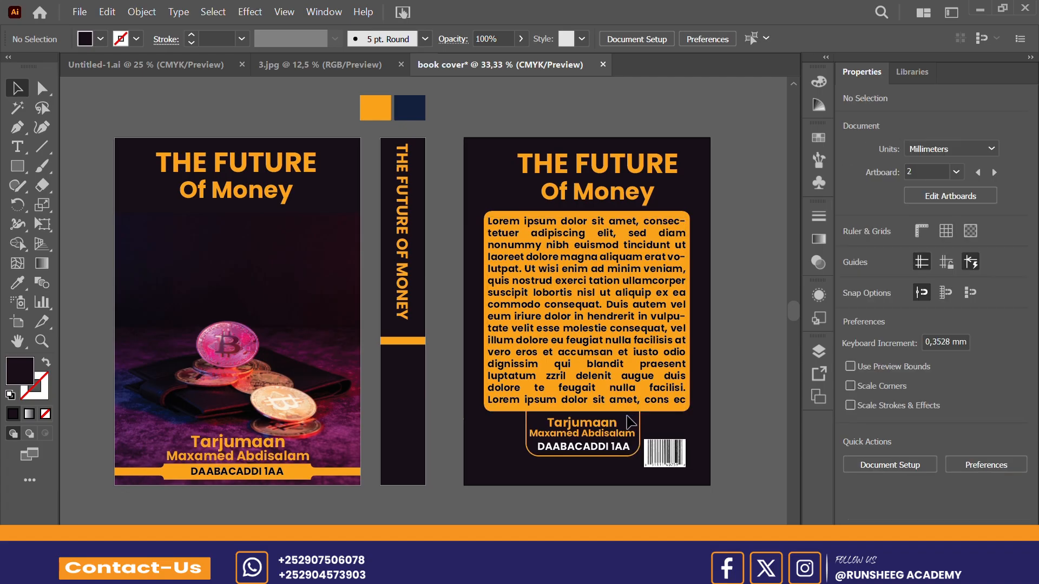
pyautogui.moveTo(628, 413); pyautogui.dragTo(588, 463)
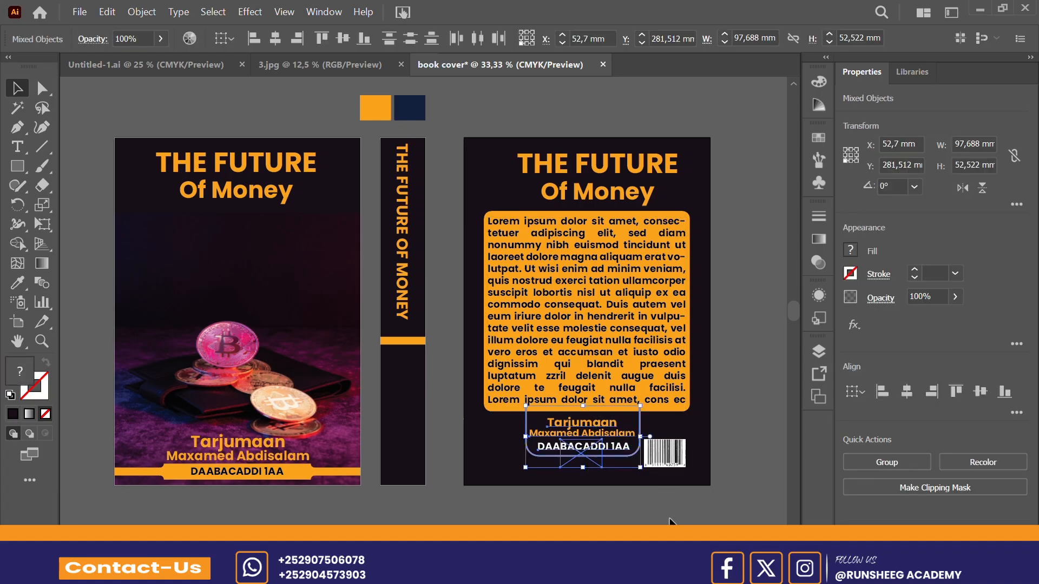
pyautogui.click(647, 522)
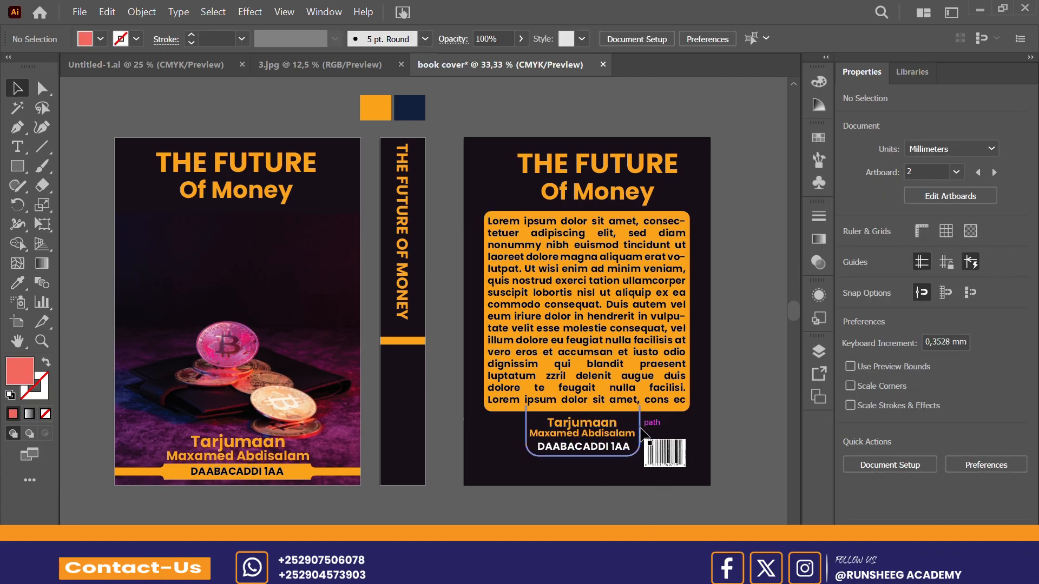
pyautogui.click(641, 428)
pyautogui.click(641, 428)
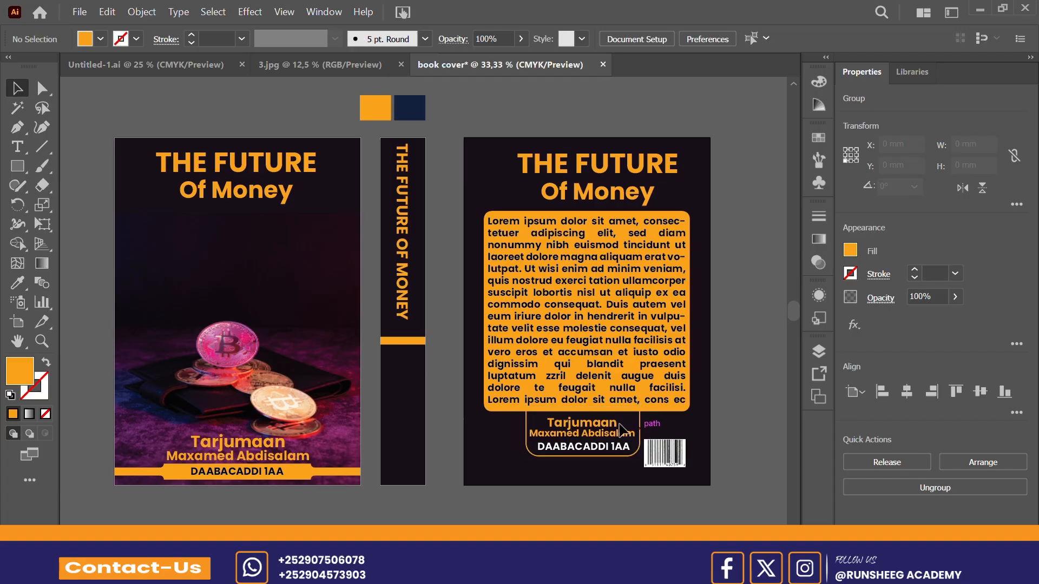
# Step: Duplicate the back cover's translator and edition text onto the lower spine and bring the copy to front
pyautogui.moveTo(594, 461); pyautogui.dragTo(595, 427)
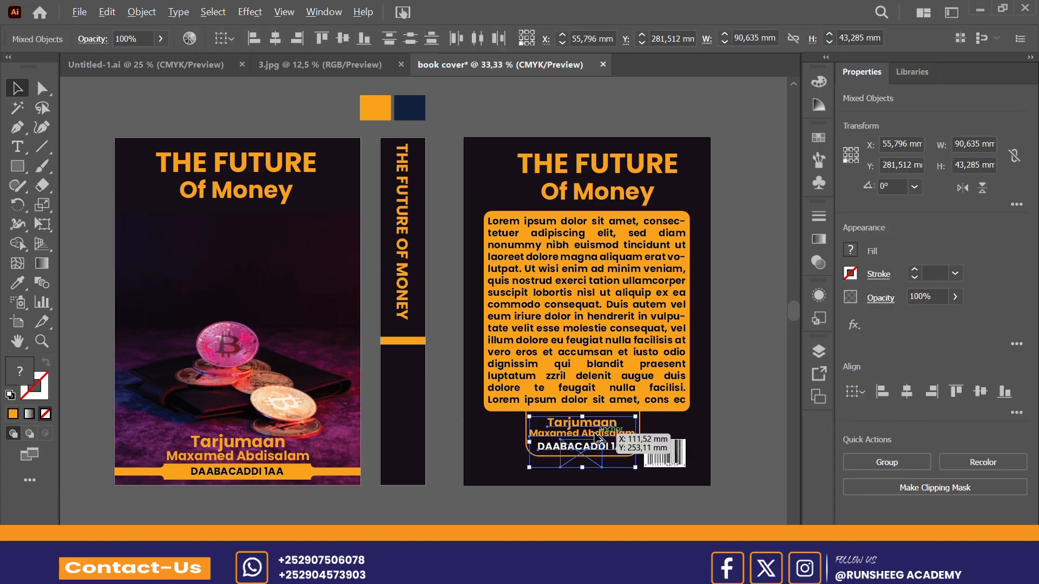
pyautogui.moveTo(595, 435); pyautogui.dragTo(420, 430)
pyautogui.rightClick(421, 433)
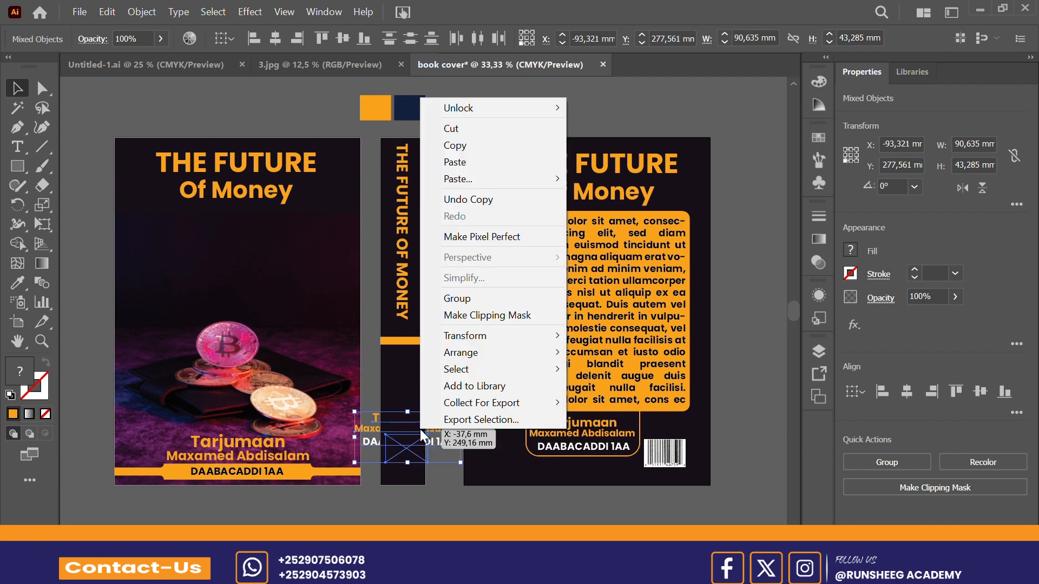
pyautogui.moveTo(477, 359)
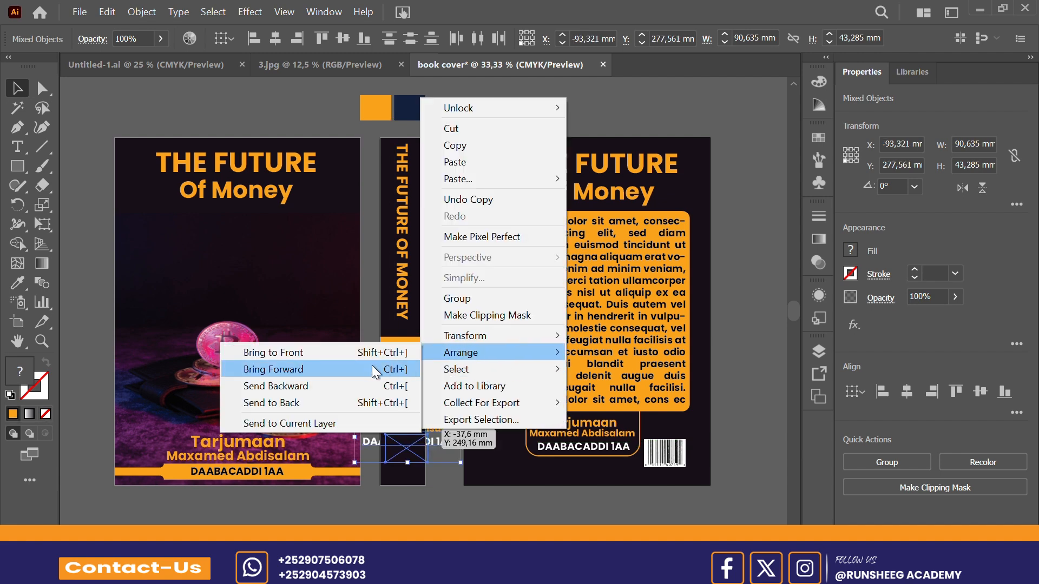
pyautogui.click(365, 356)
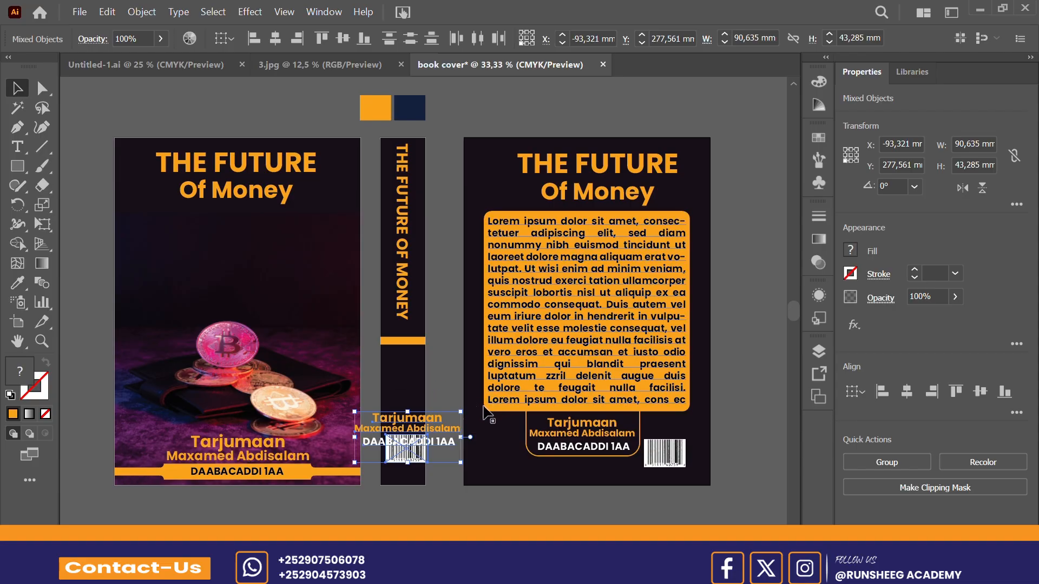
# Step: Rotate the copied translator and edition text 270° on the lower spine and delete the barcode copied with it
pyautogui.moveTo(468, 411); pyautogui.dragTo(431, 471)
pyautogui.click(456, 496)
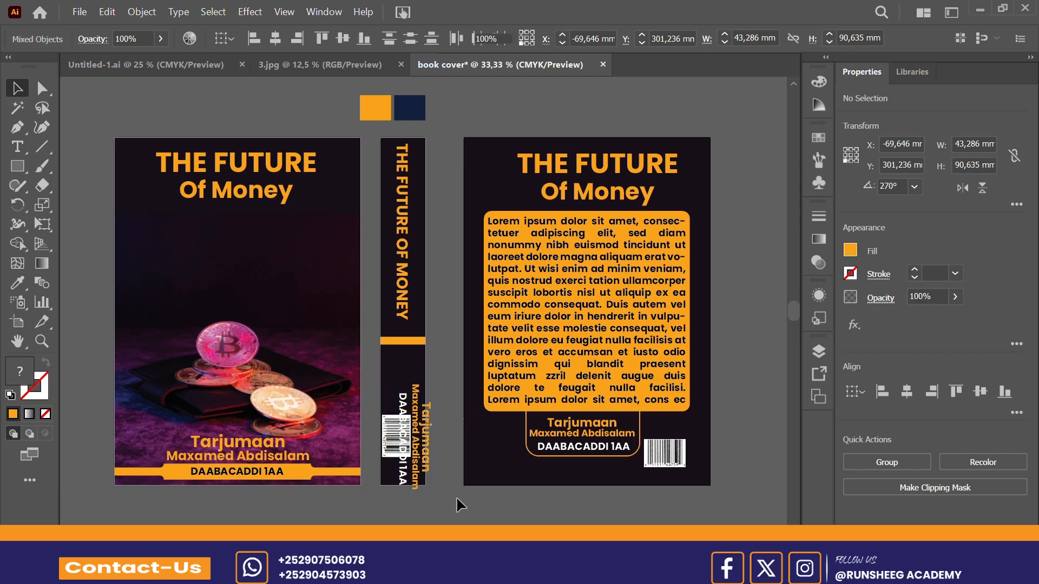
pyautogui.click(388, 430)
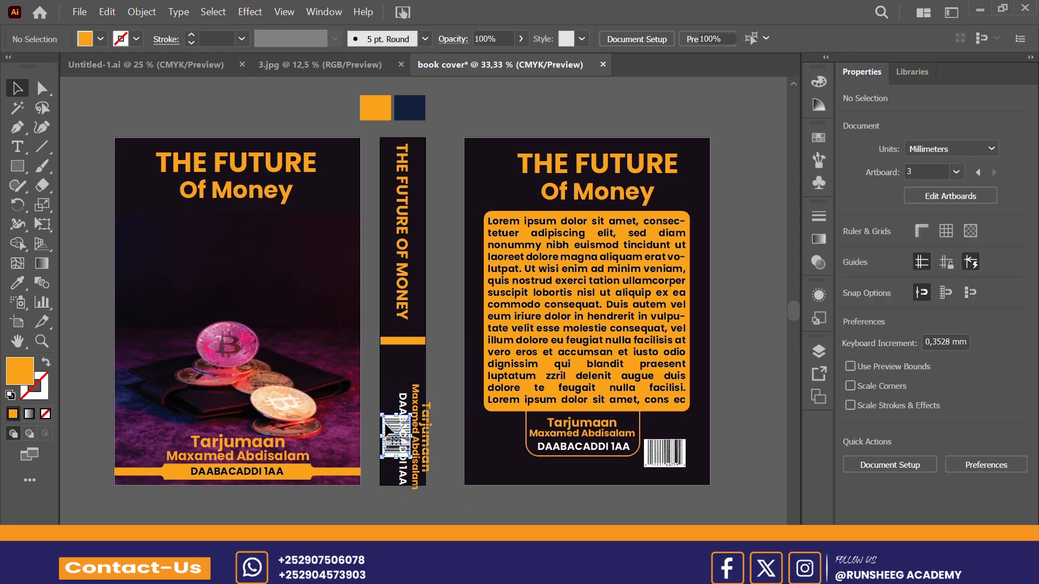
pyautogui.press('Delete')
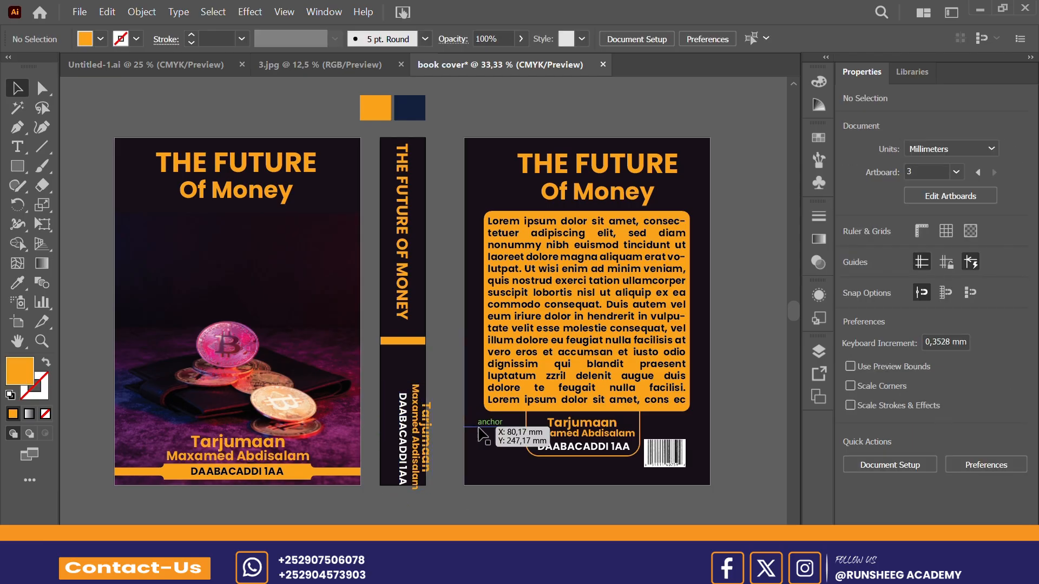
# Step: Scale the spine's translator and edition text to about 27 by 73 mm below the orange bar, and move the bar slightly down
pyautogui.click(431, 431)
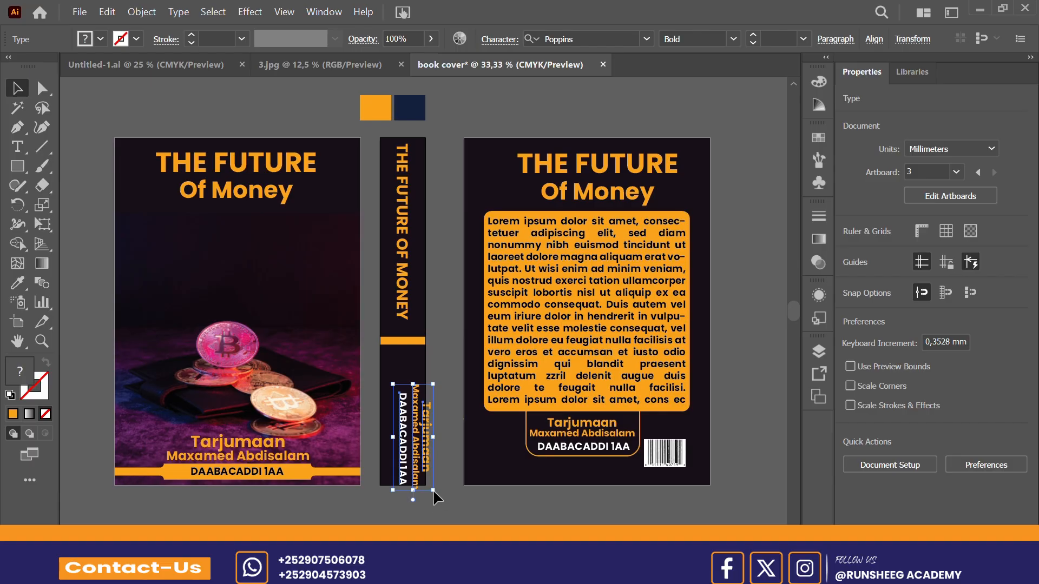
pyautogui.moveTo(432, 490); pyautogui.dragTo(407, 422)
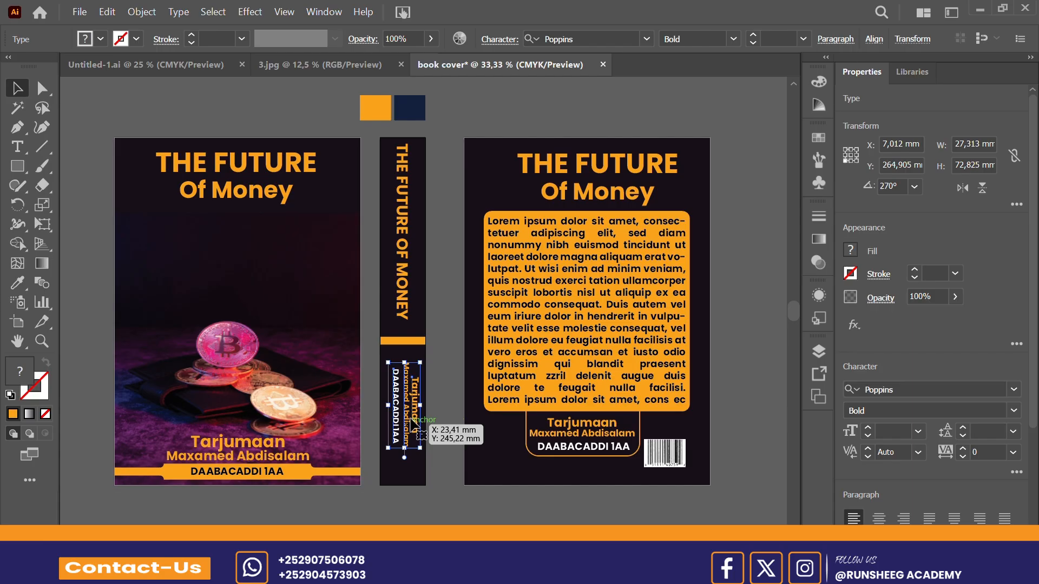
pyautogui.click(437, 381)
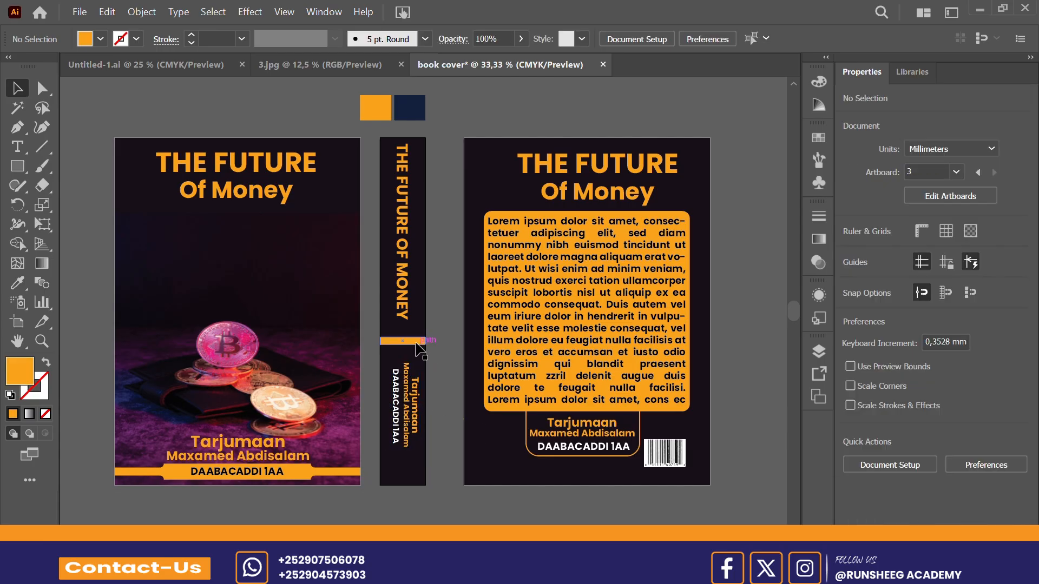
pyautogui.moveTo(415, 343); pyautogui.dragTo(416, 350)
# Step: Enlarge the spine title to about 40.4 pt, reaching almost to the orange bar, and centre it horizontally on the spine artboard
pyautogui.click(405, 318)
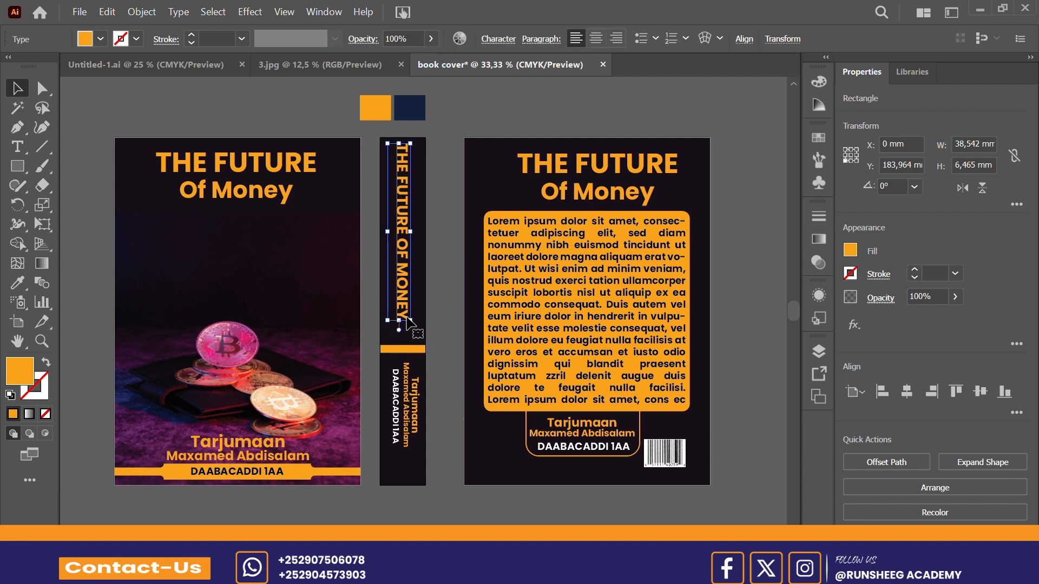
pyautogui.moveTo(410, 320); pyautogui.dragTo(413, 340)
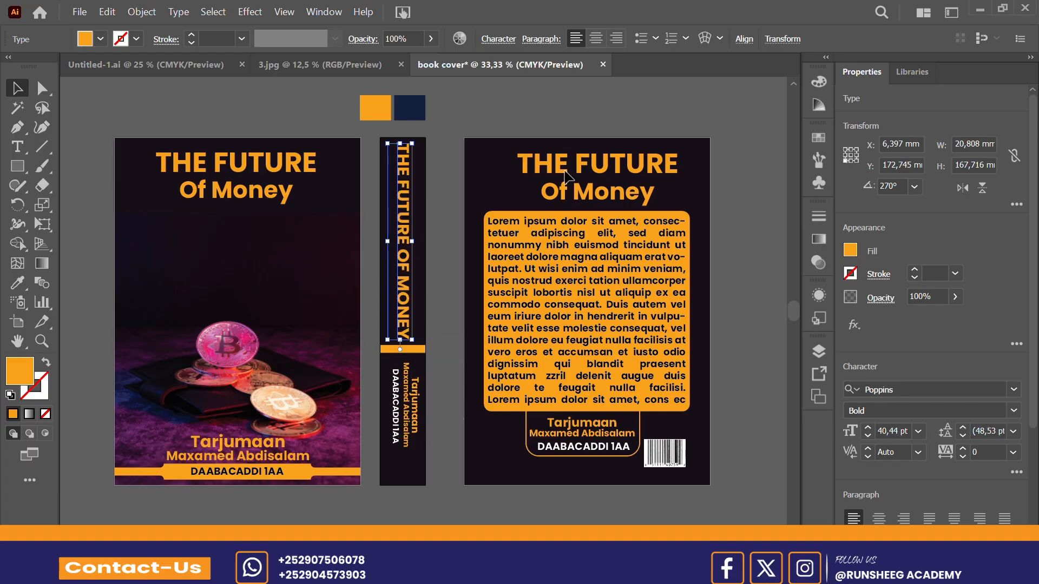
pyautogui.click(742, 44)
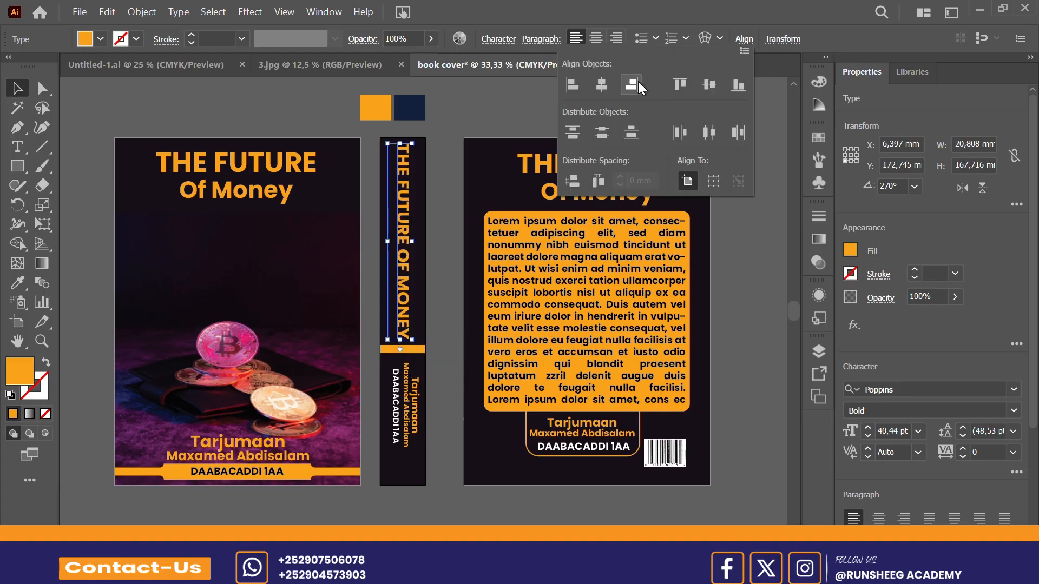
pyautogui.click(605, 87)
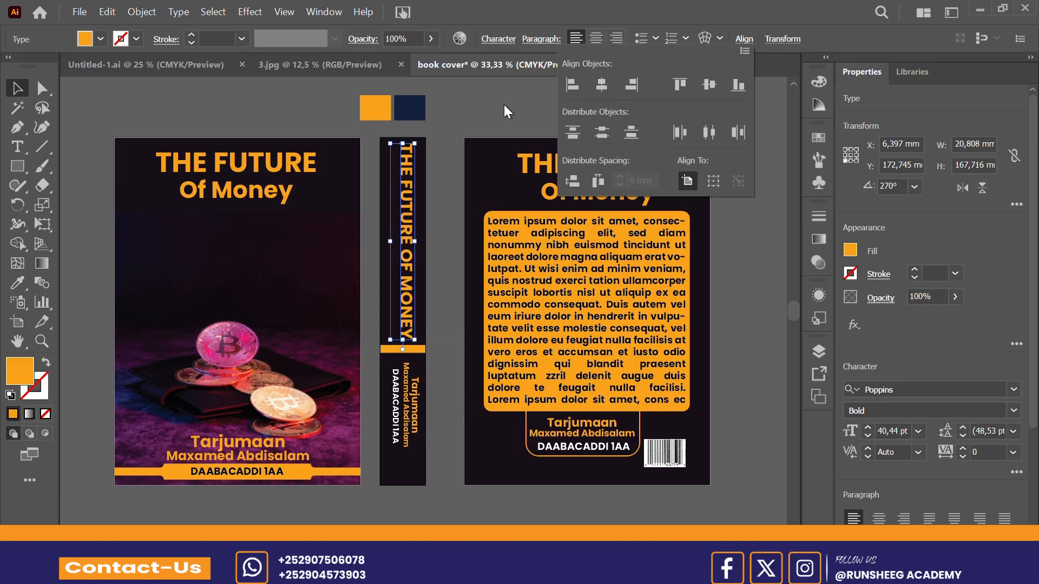
# Step: Nudge the rotated spine title slightly left to an X position of about 5.7 mm to centre it visually on the spine
pyautogui.click(465, 112)
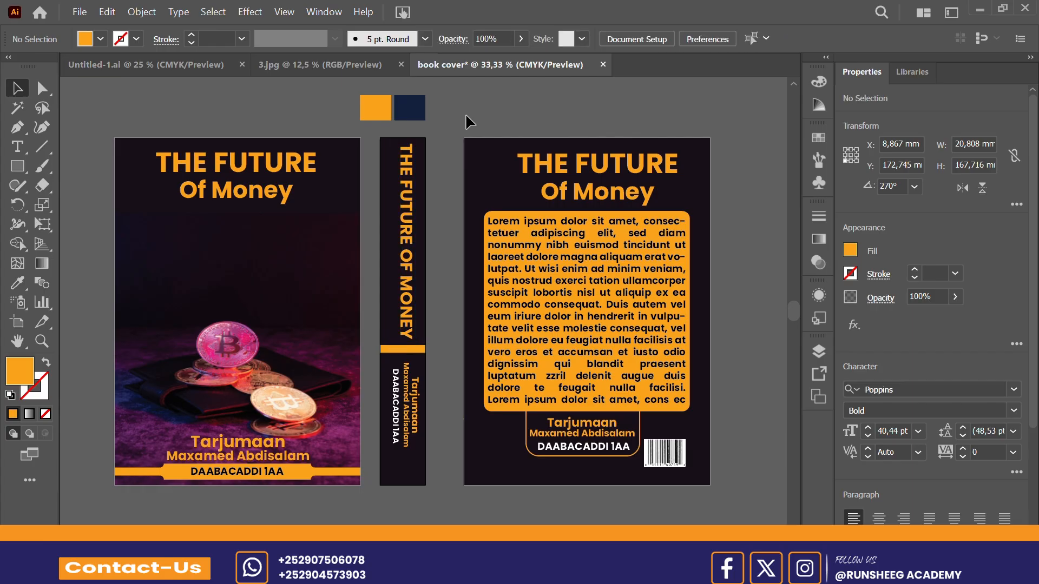
pyautogui.click(404, 200)
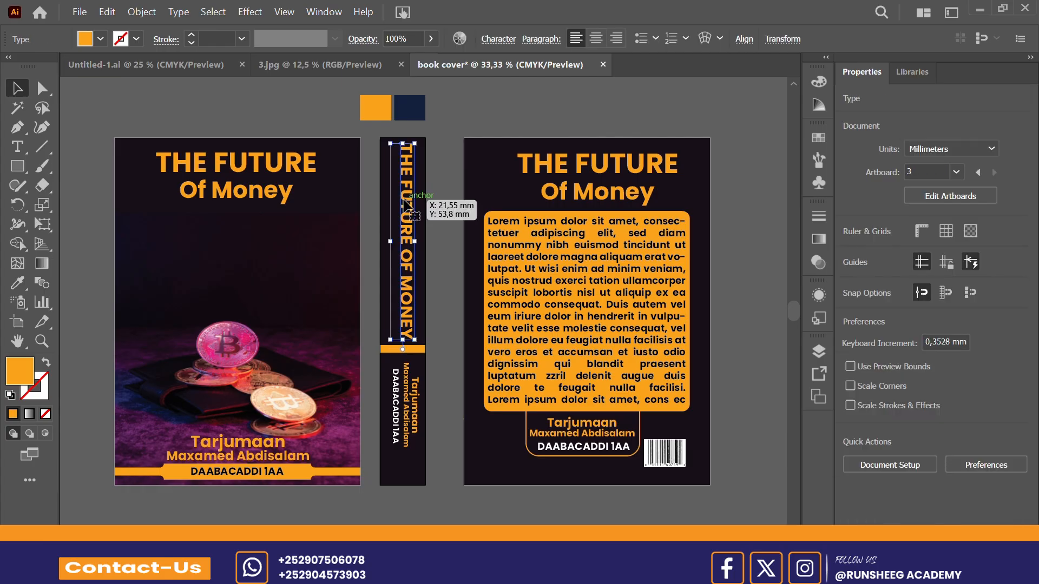
pyautogui.hotkey('shift', 'Left')
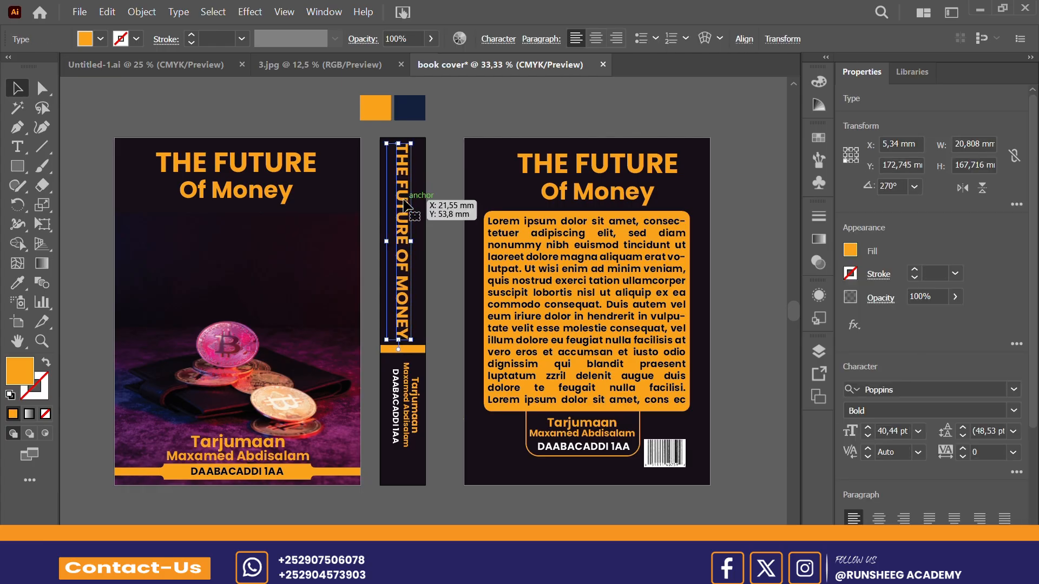
pyautogui.press('Right')
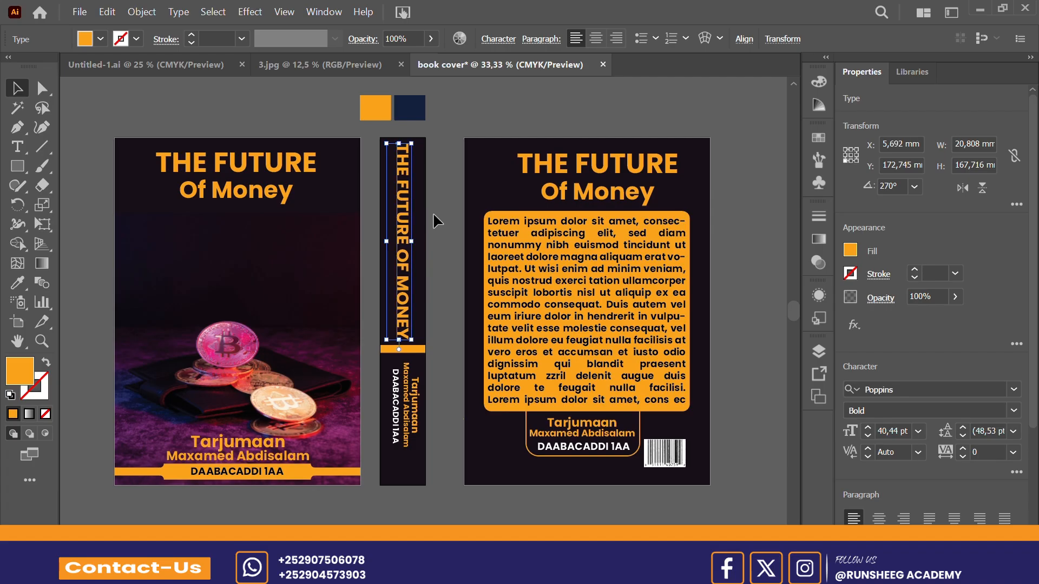
pyautogui.click(437, 233)
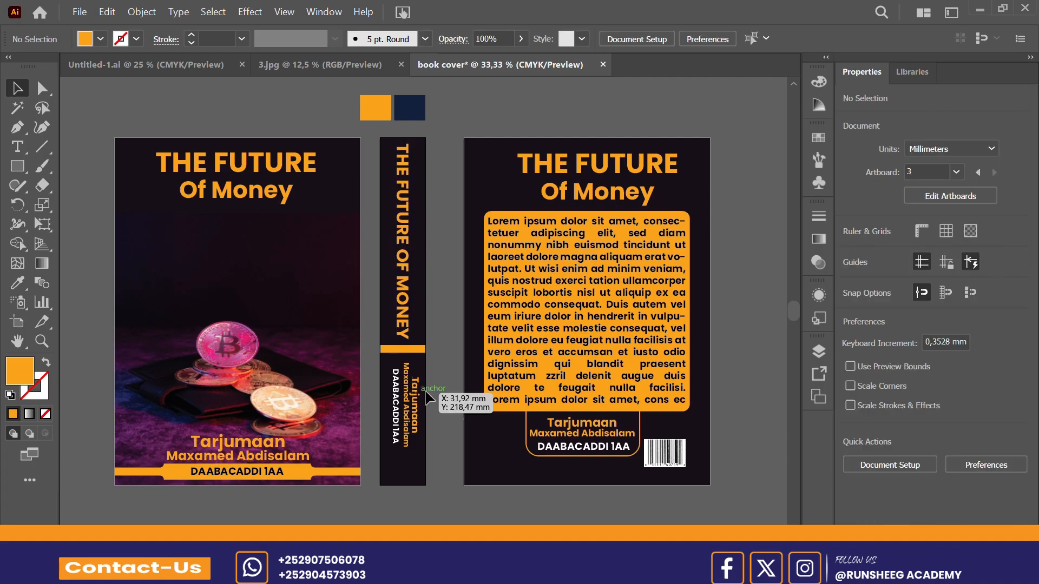
# Step: Stretch the spine's translator and edition text downward to about 83.7 mm tall and shift it slightly left to X about 5.2 mm
pyautogui.click(406, 438)
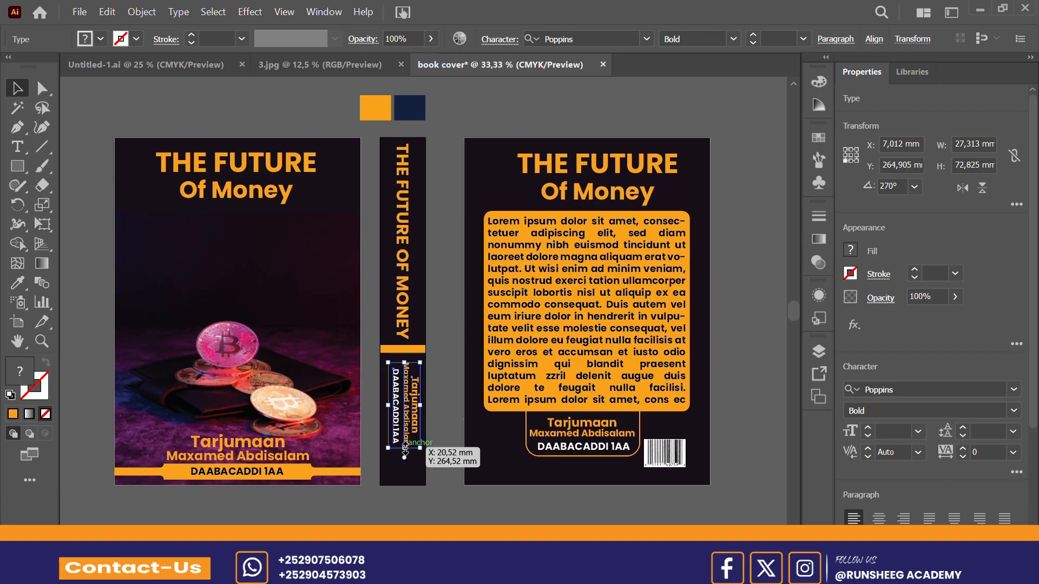
pyautogui.moveTo(405, 453); pyautogui.dragTo(405, 465)
pyautogui.click(440, 403)
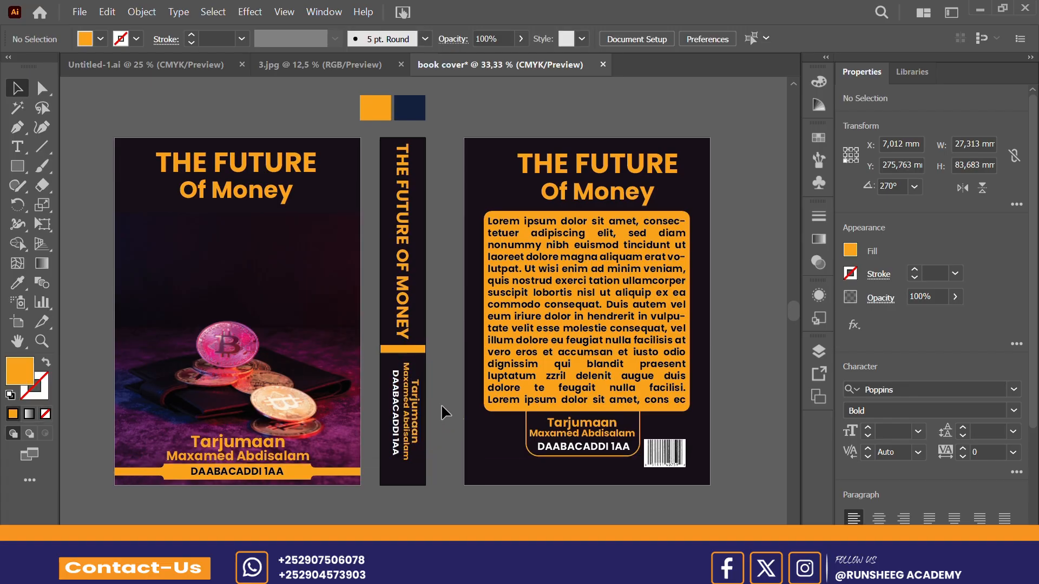
pyautogui.click(387, 436)
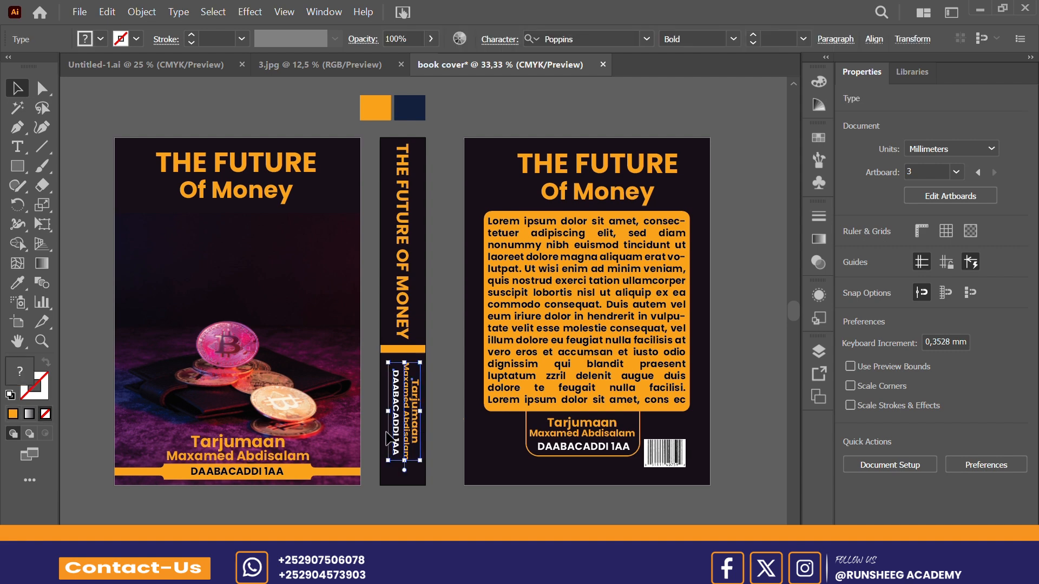
pyautogui.moveTo(388, 436); pyautogui.dragTo(388, 433)
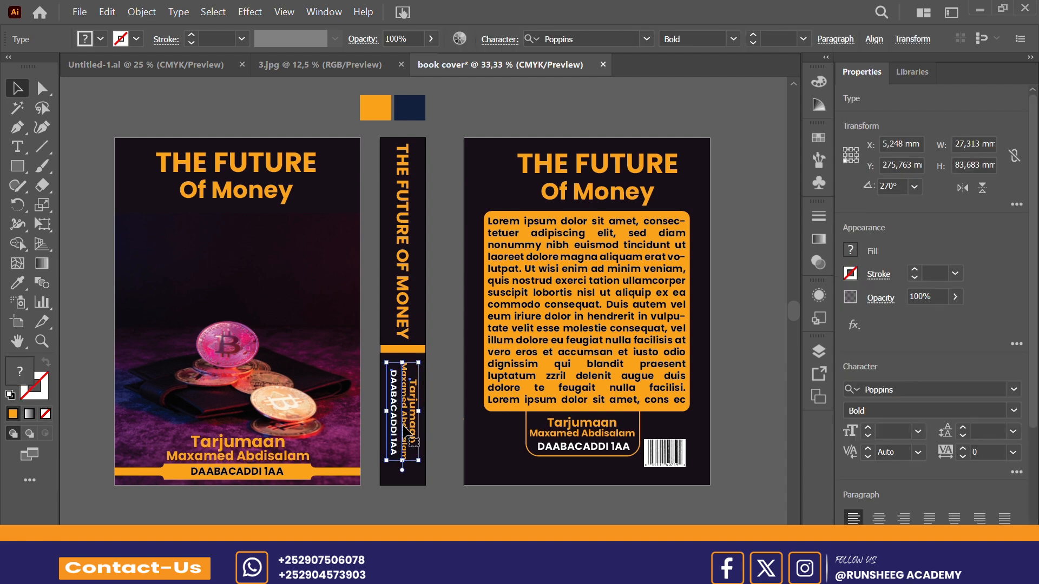
pyautogui.click(442, 381)
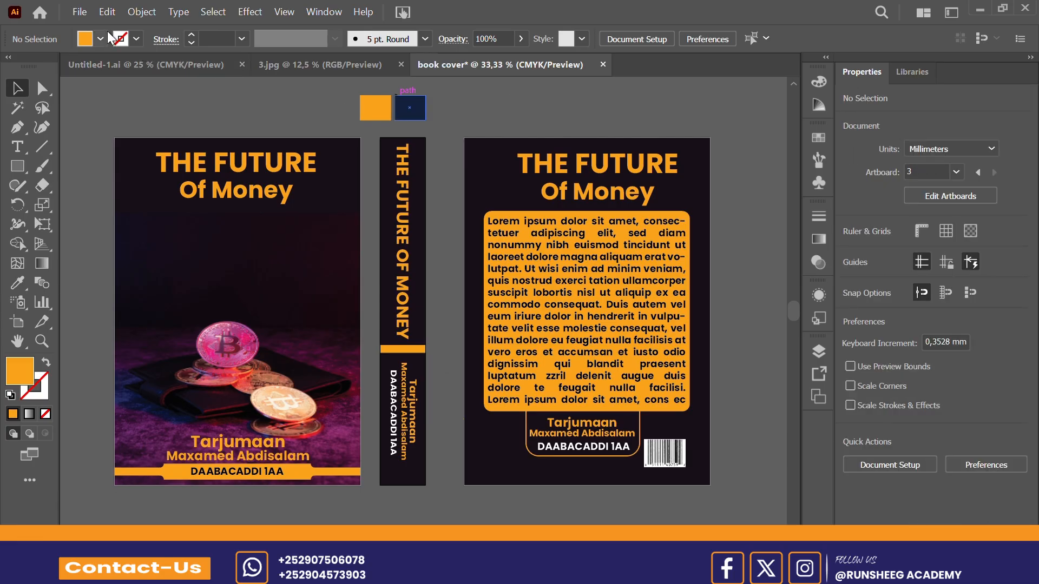
# Step: Set up an export of all artboards as separate JPEG files named "book cover"
pyautogui.click(78, 12)
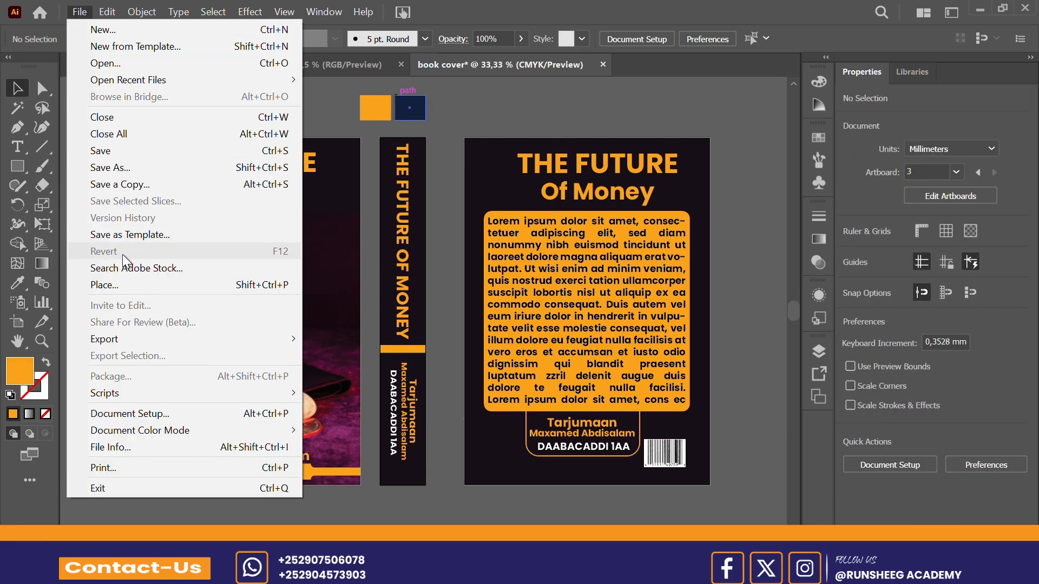
pyautogui.moveTo(129, 333)
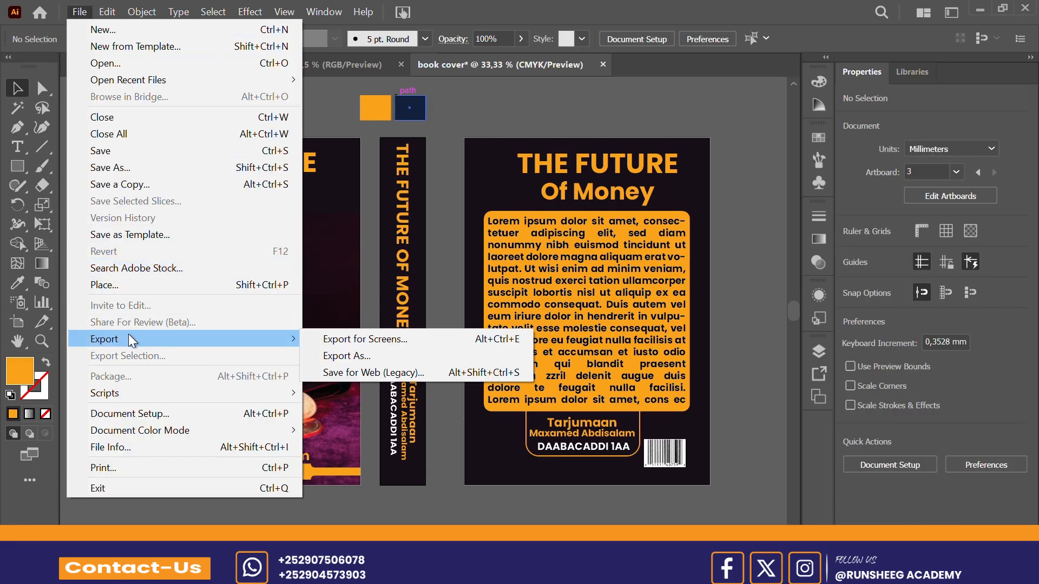
pyautogui.click(336, 355)
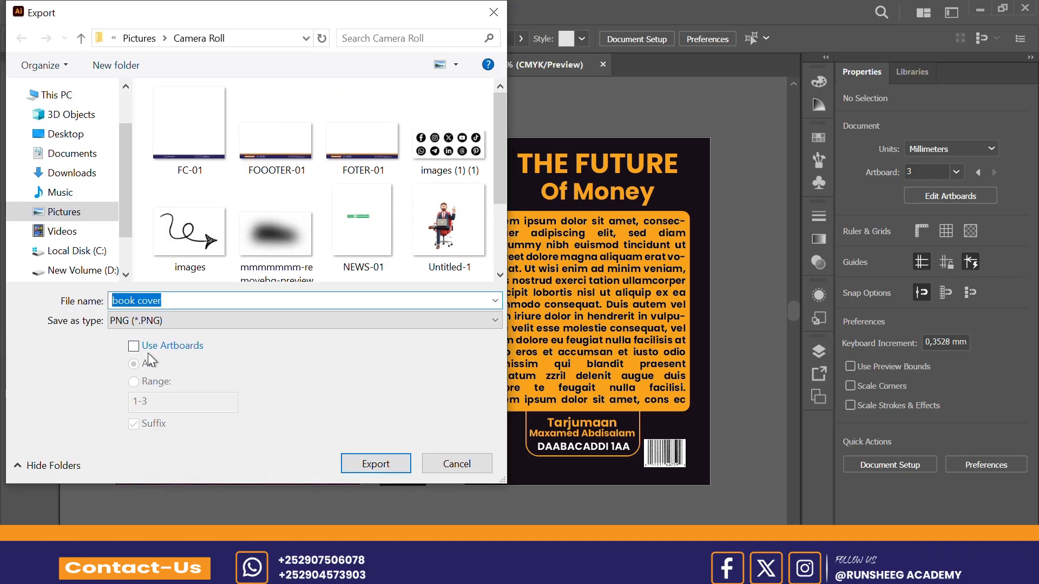
pyautogui.click(146, 349)
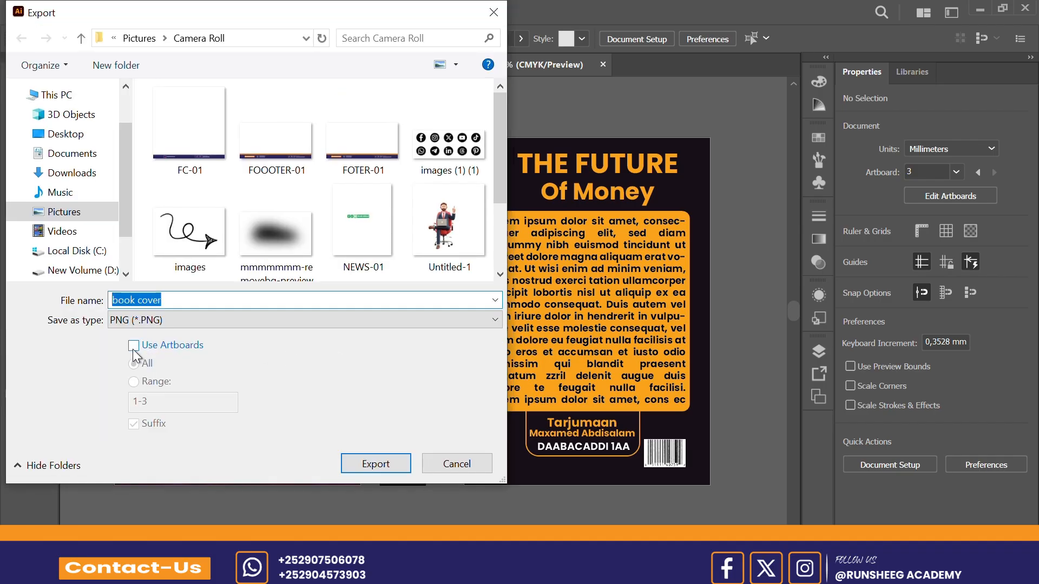
pyautogui.click(493, 323)
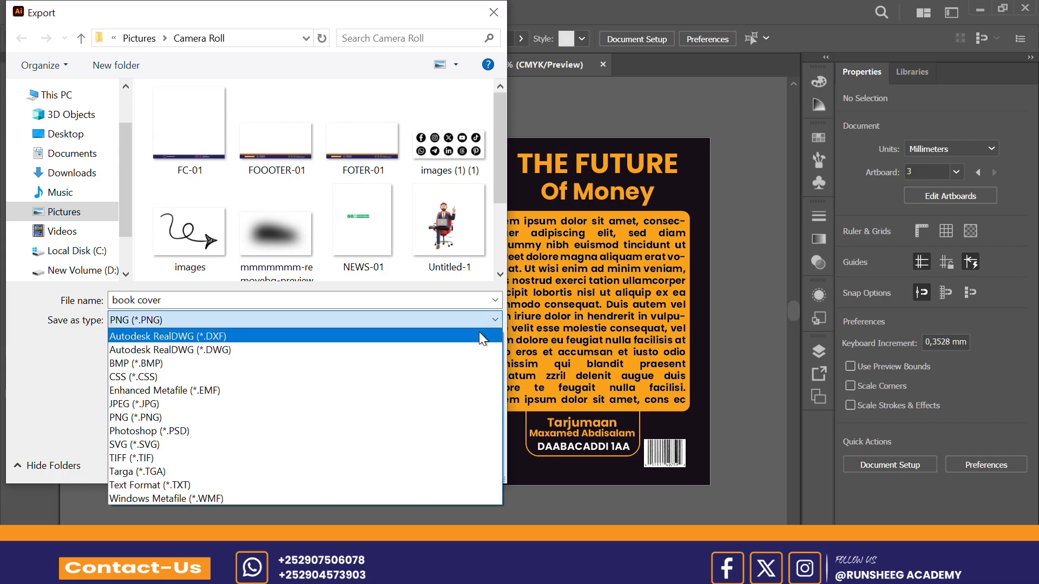
pyautogui.click(374, 404)
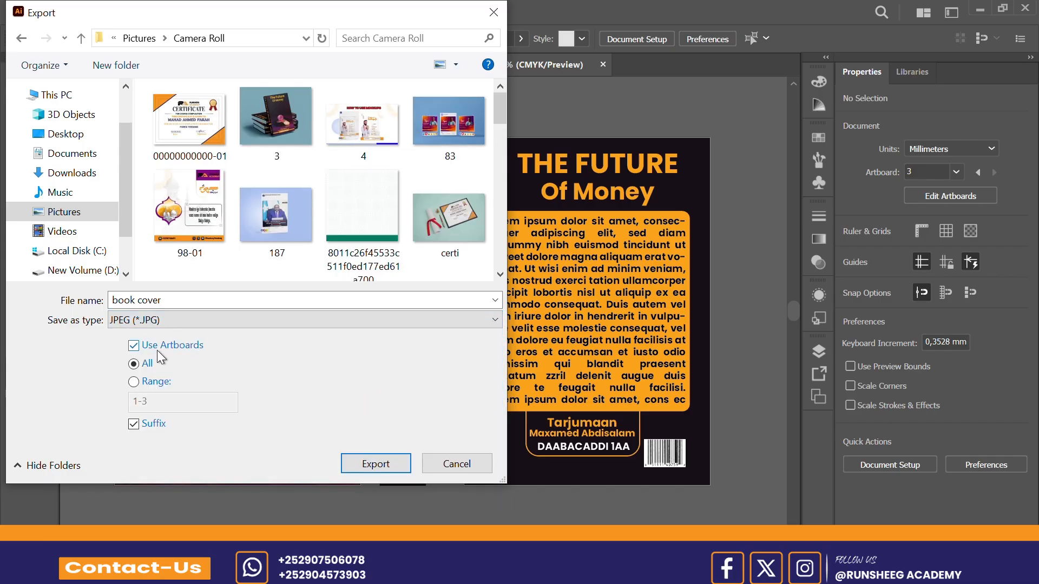
# Step: Create a folder named "BOOK COVER" inside Camera Roll and open it as the export destination
pyautogui.scroll(-2, 296, 263)
pyautogui.scroll(-5, 296, 265)
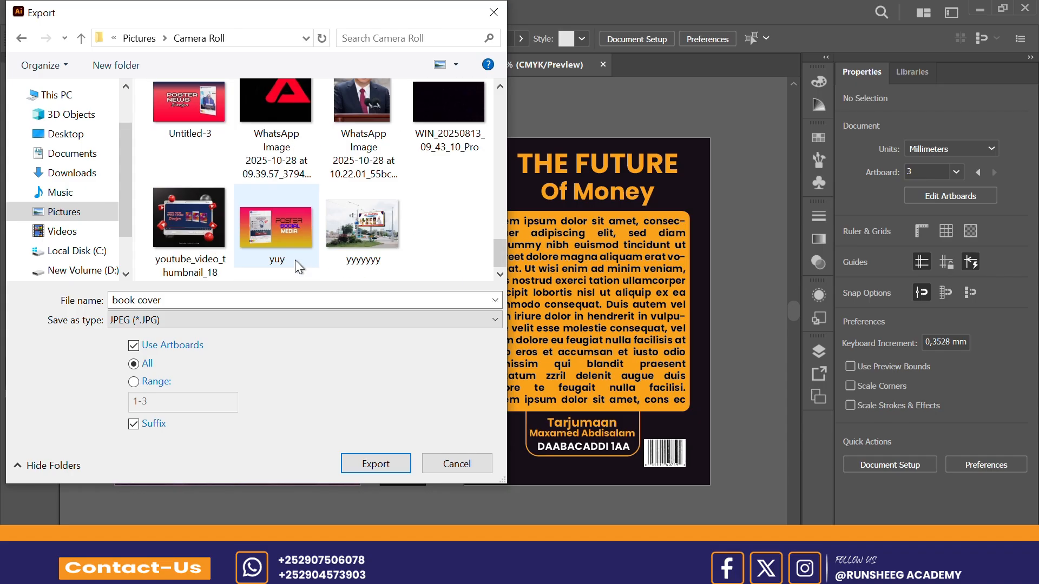
pyautogui.rightClick(440, 222)
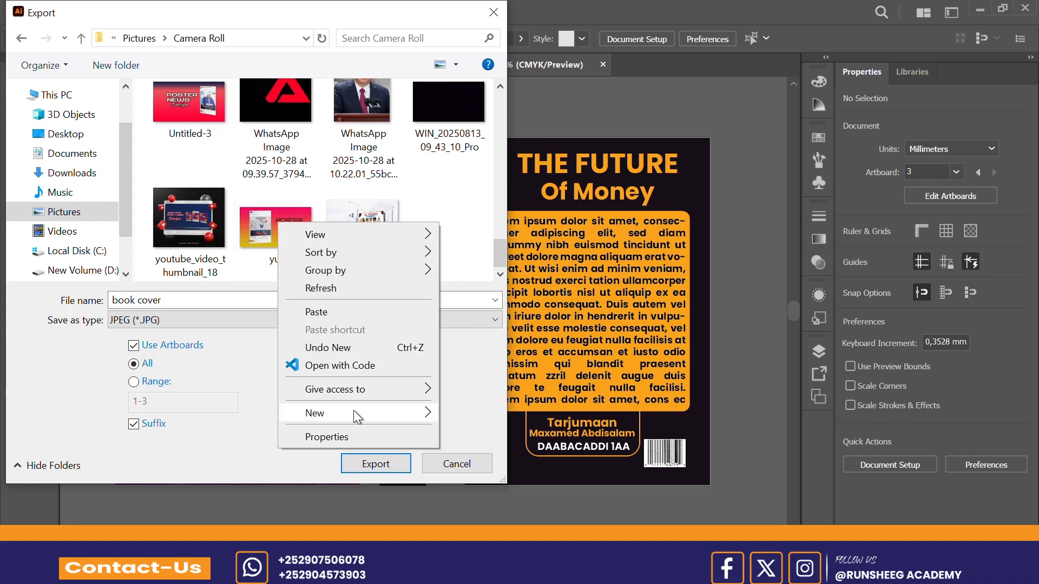
pyautogui.moveTo(353, 410)
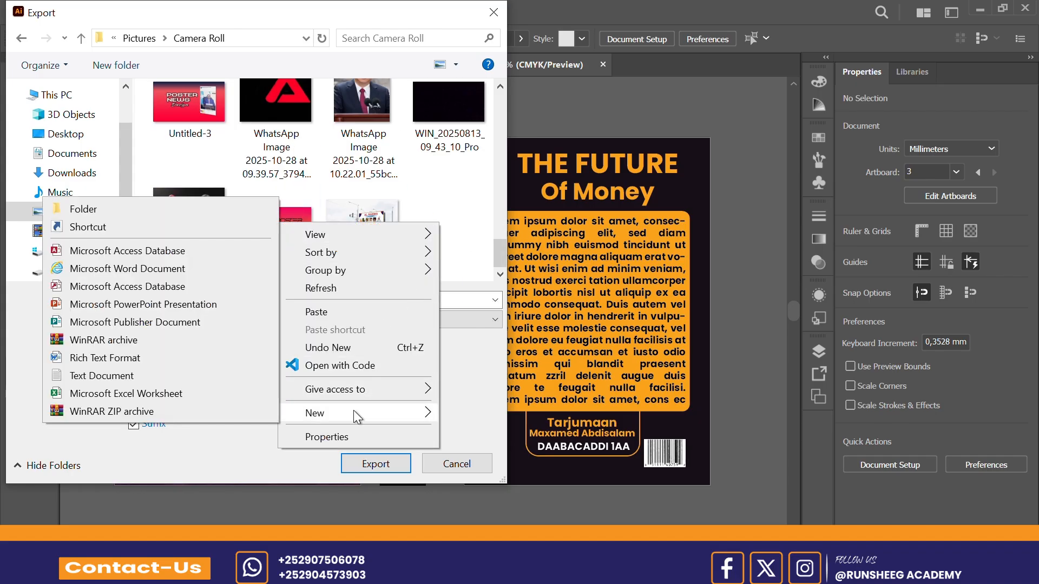
pyautogui.click(148, 213)
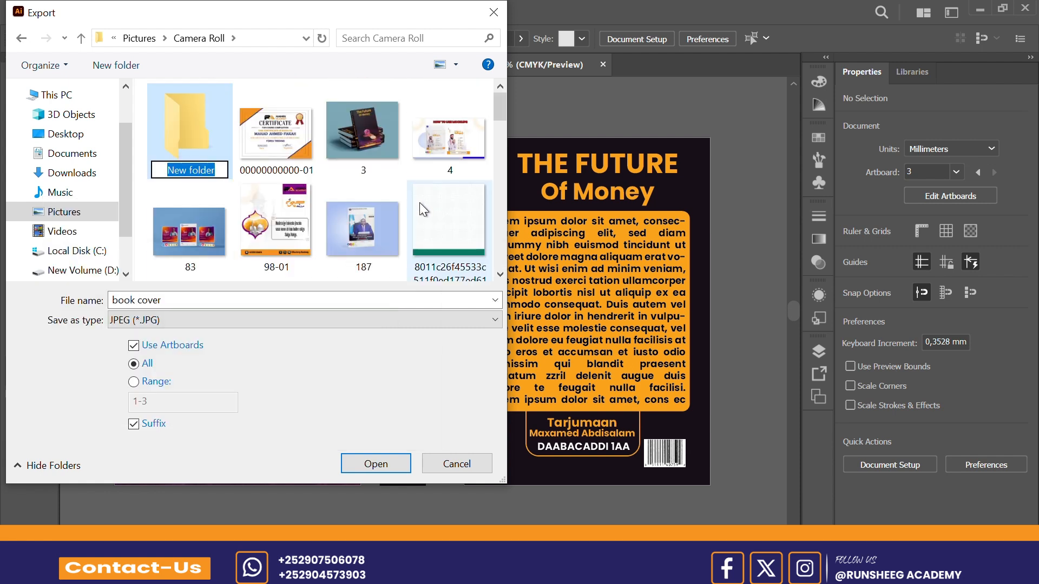
pyautogui.write('B')
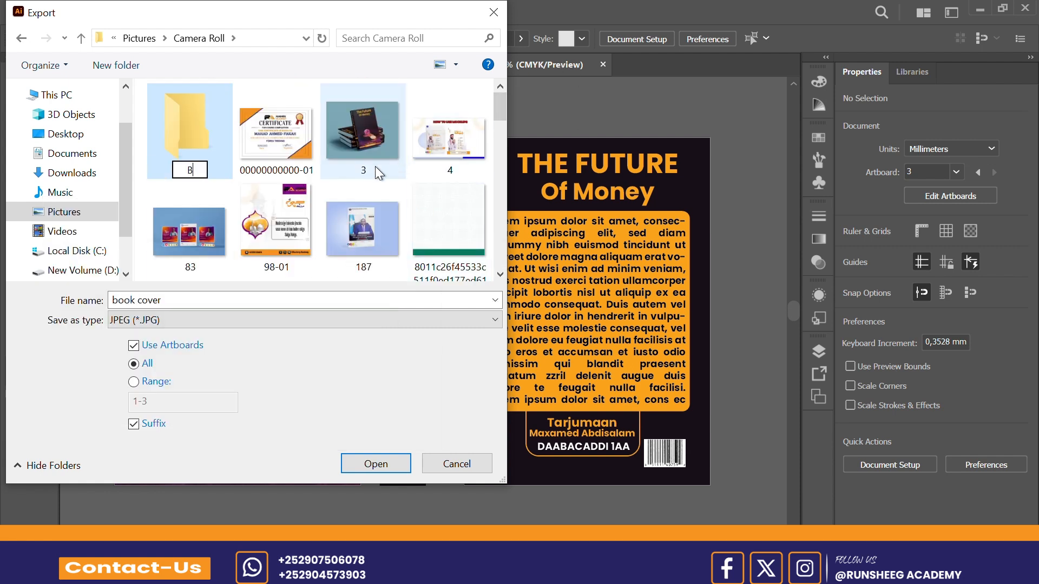
pyautogui.write('OOK')
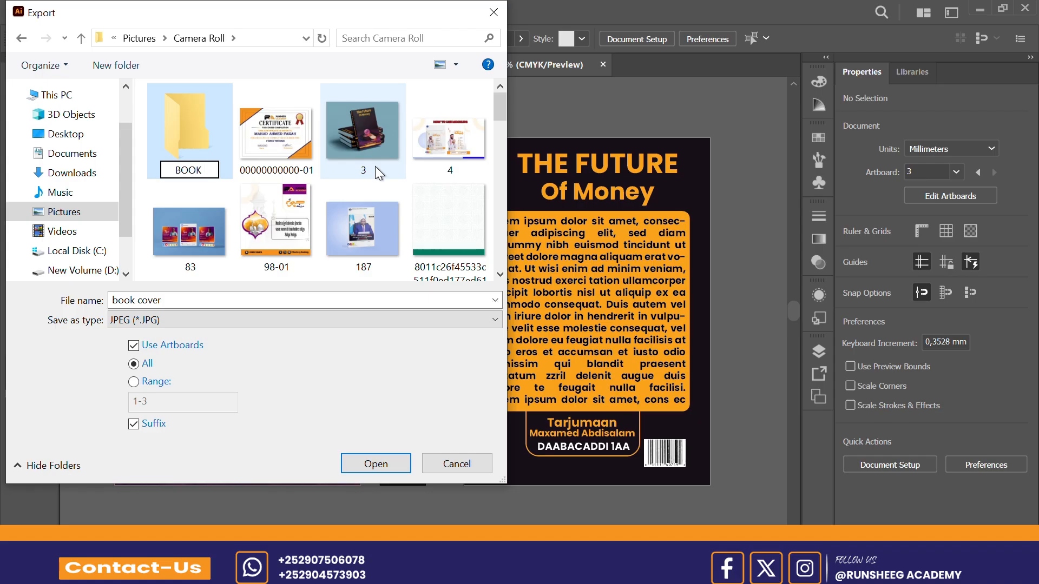
pyautogui.write(' COVER')
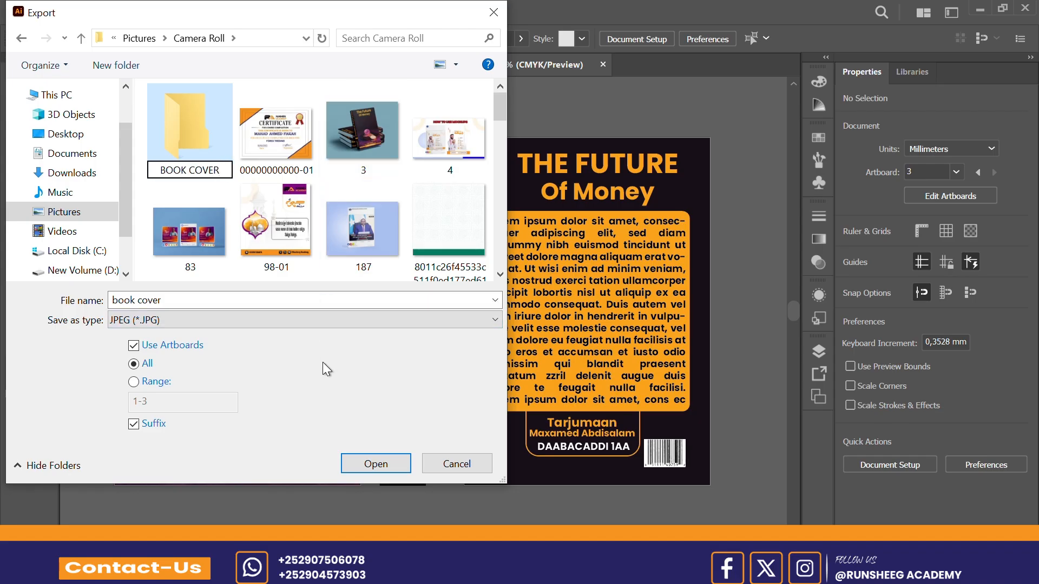
pyautogui.click(384, 467)
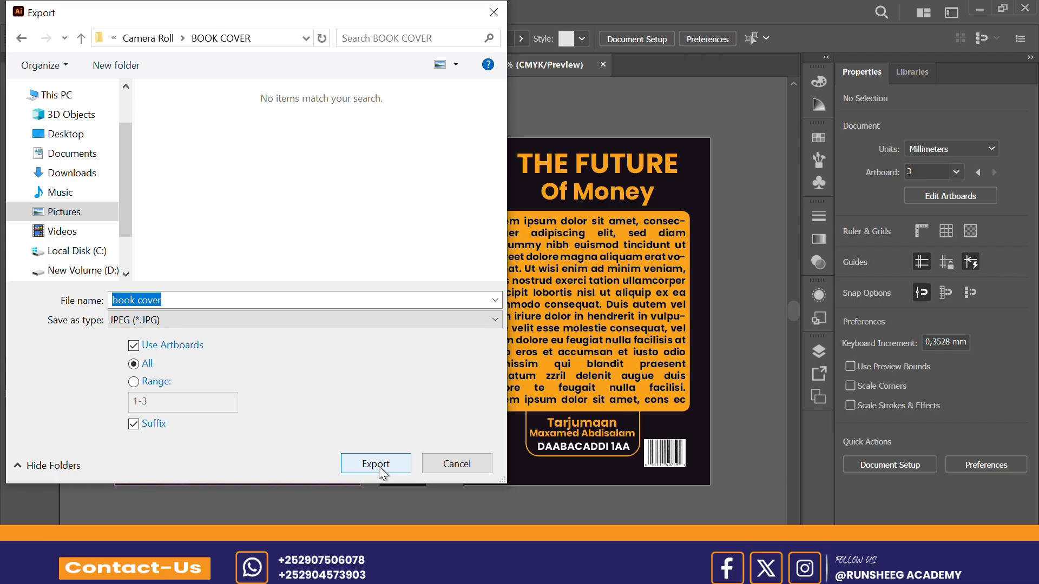
# Step: Export the artboards as JPEGs into the folder with the RGB color model, keeping quality 10 and 300 ppi
pyautogui.click(377, 464)
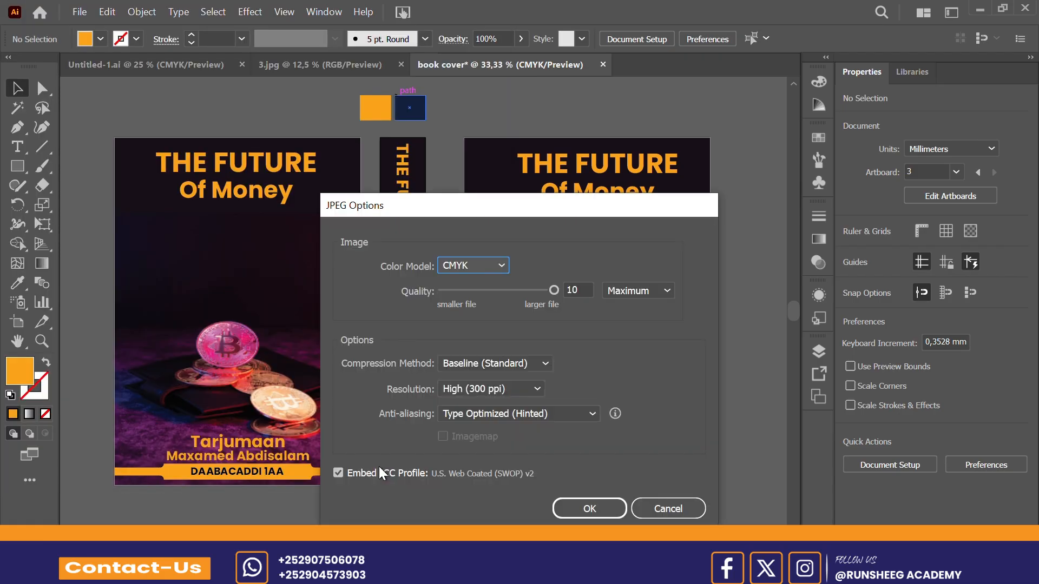
pyautogui.click(501, 264)
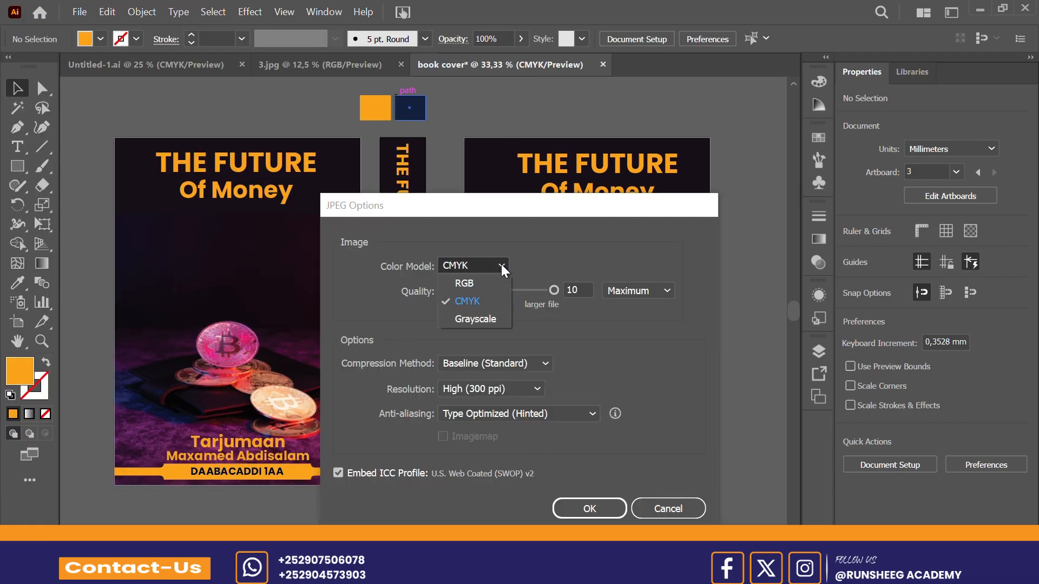
pyautogui.click(484, 281)
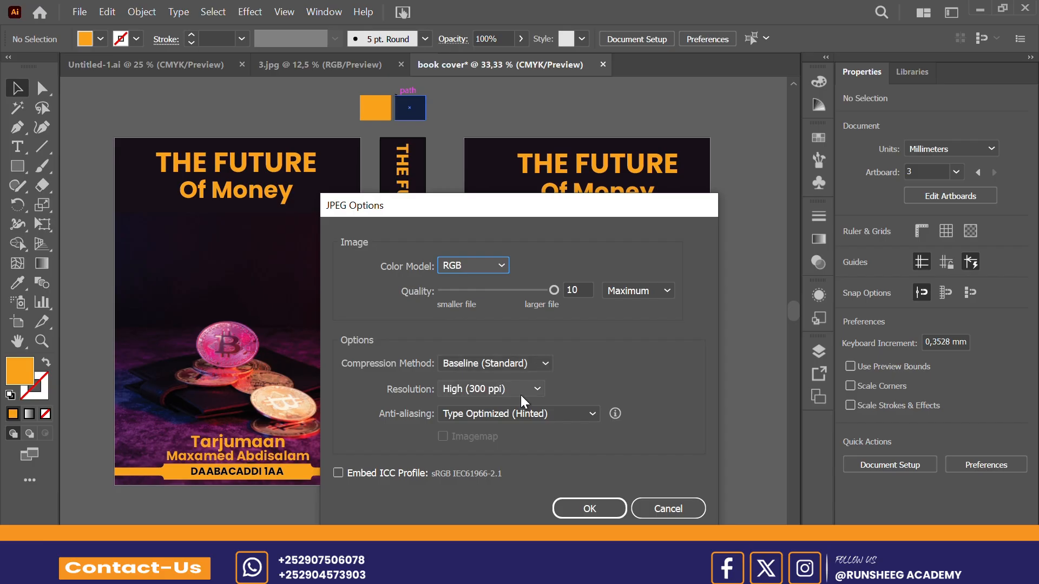
pyautogui.click(601, 508)
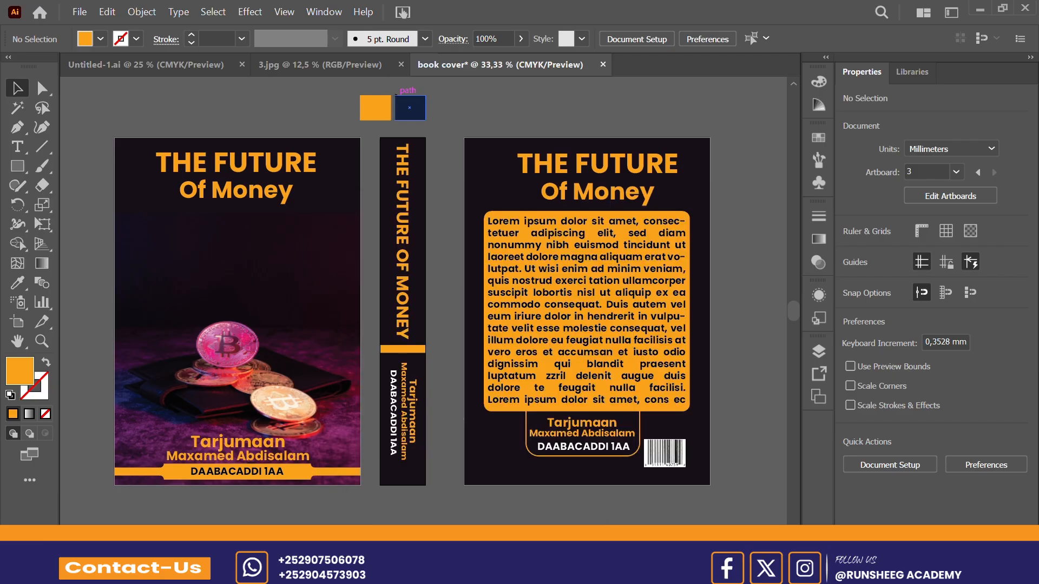
# Step: Switch to File Explorer and check the exported cover images in the BOOK COVER folder under Pictures, Camera Roll
pyautogui.hotkey('alt', 'Tab')
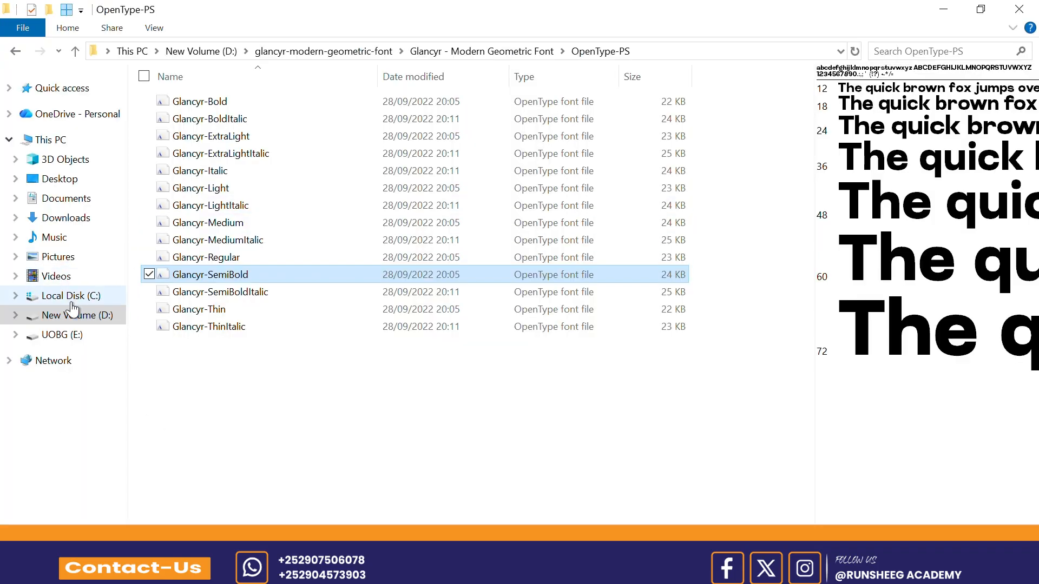
pyautogui.click(60, 260)
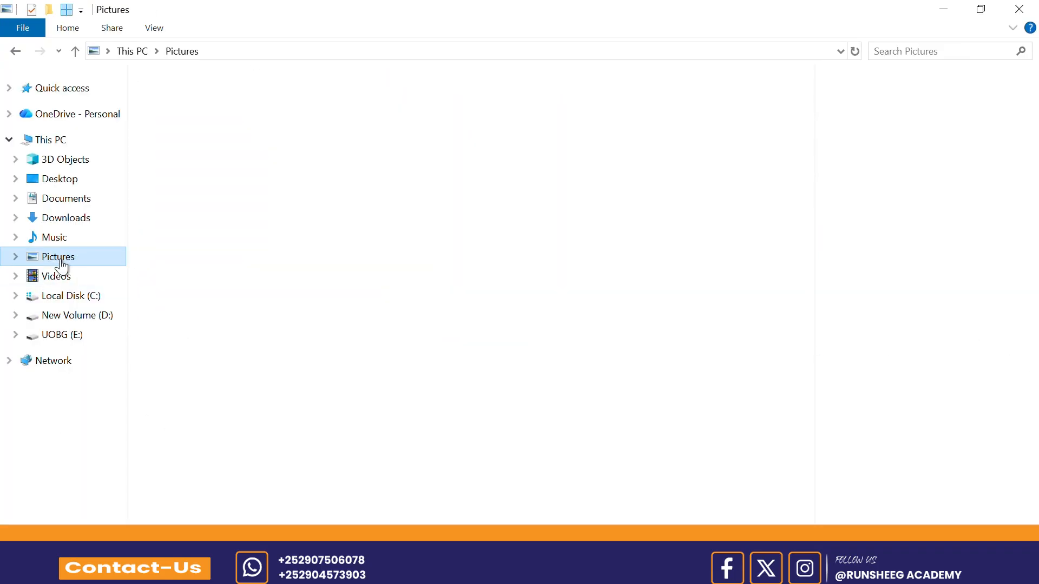
pyautogui.doubleClick(179, 126)
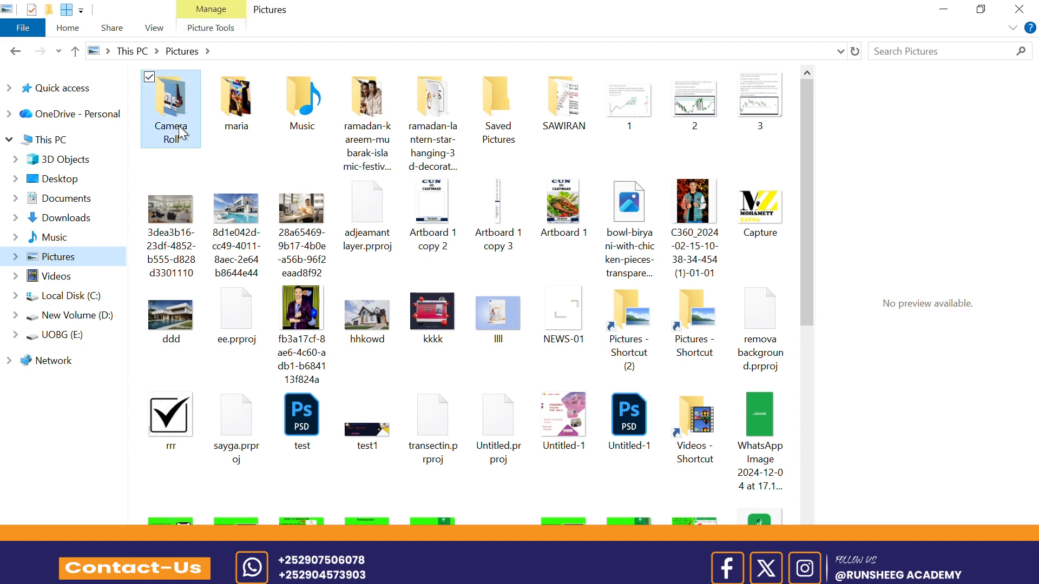
pyautogui.doubleClick(179, 127)
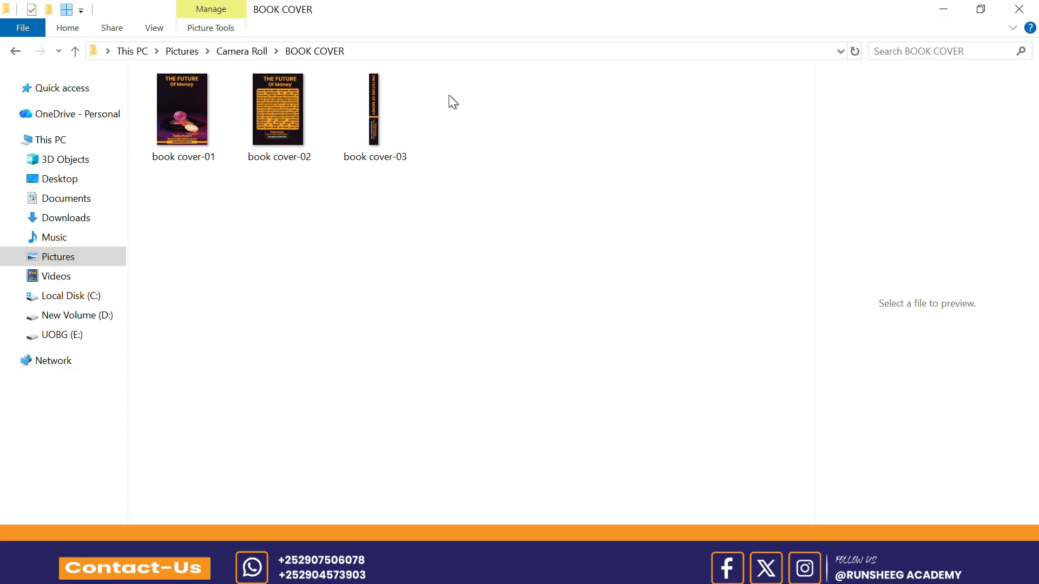
pyautogui.moveTo(450, 71); pyautogui.dragTo(186, 230)
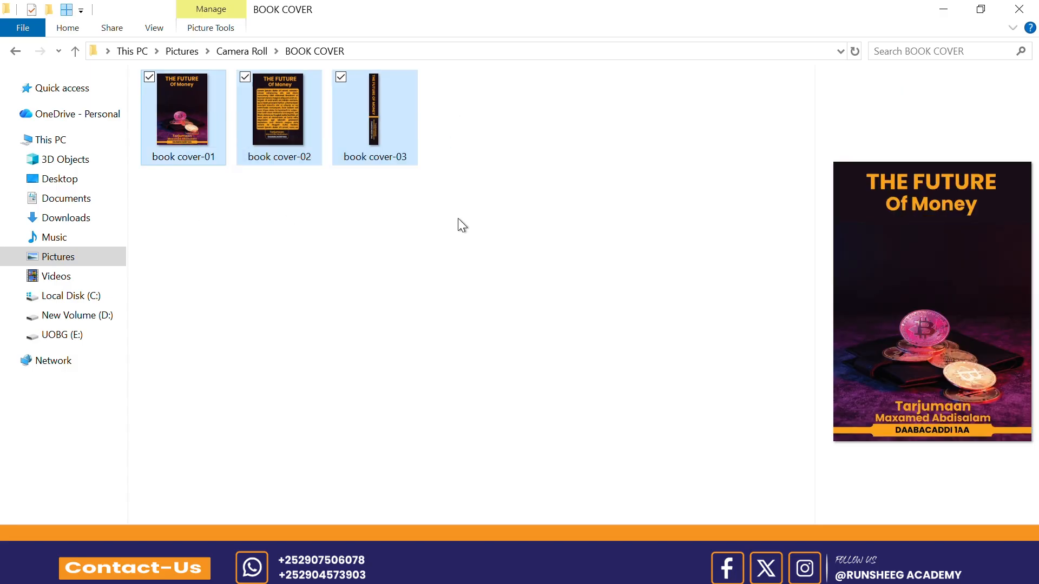
pyautogui.click(458, 218)
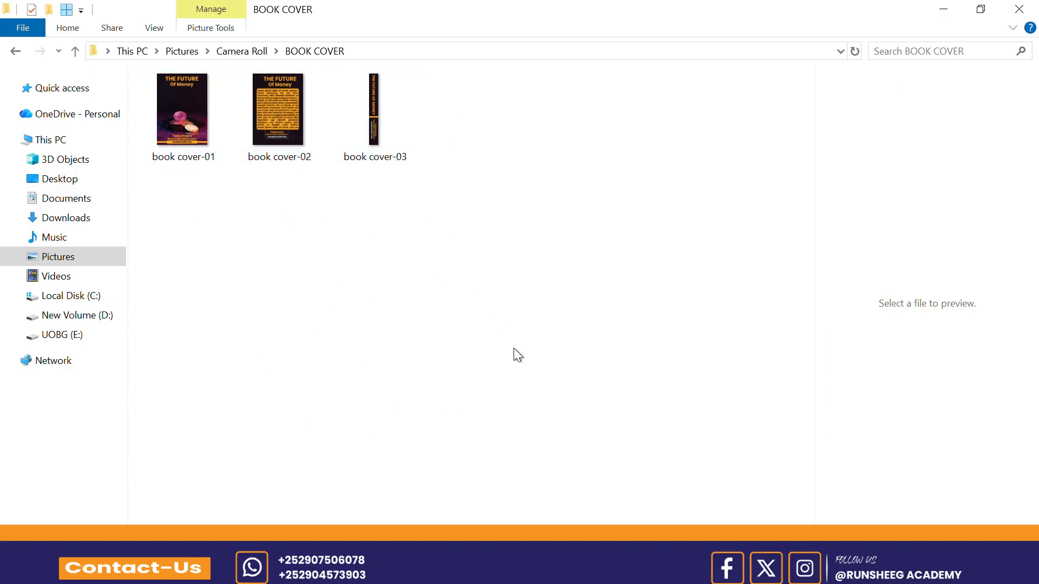